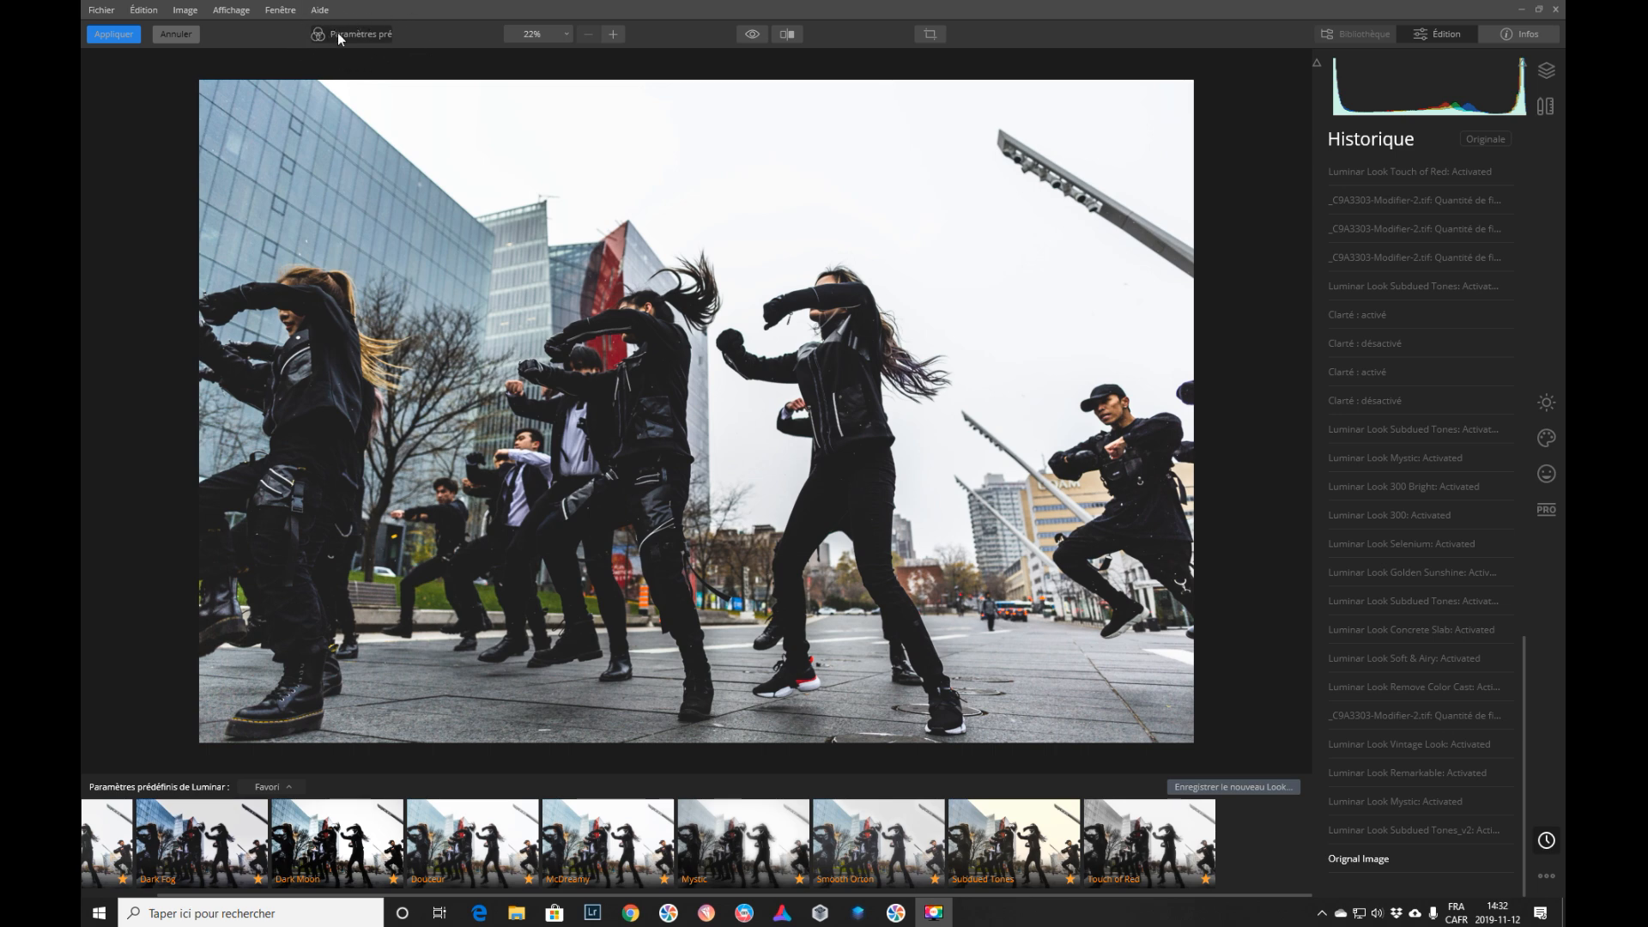
Step: Hide the Luminar Looks presets panel and show it again, twice in a row
{"action": "left_click", "coordinate": [343, 34]}
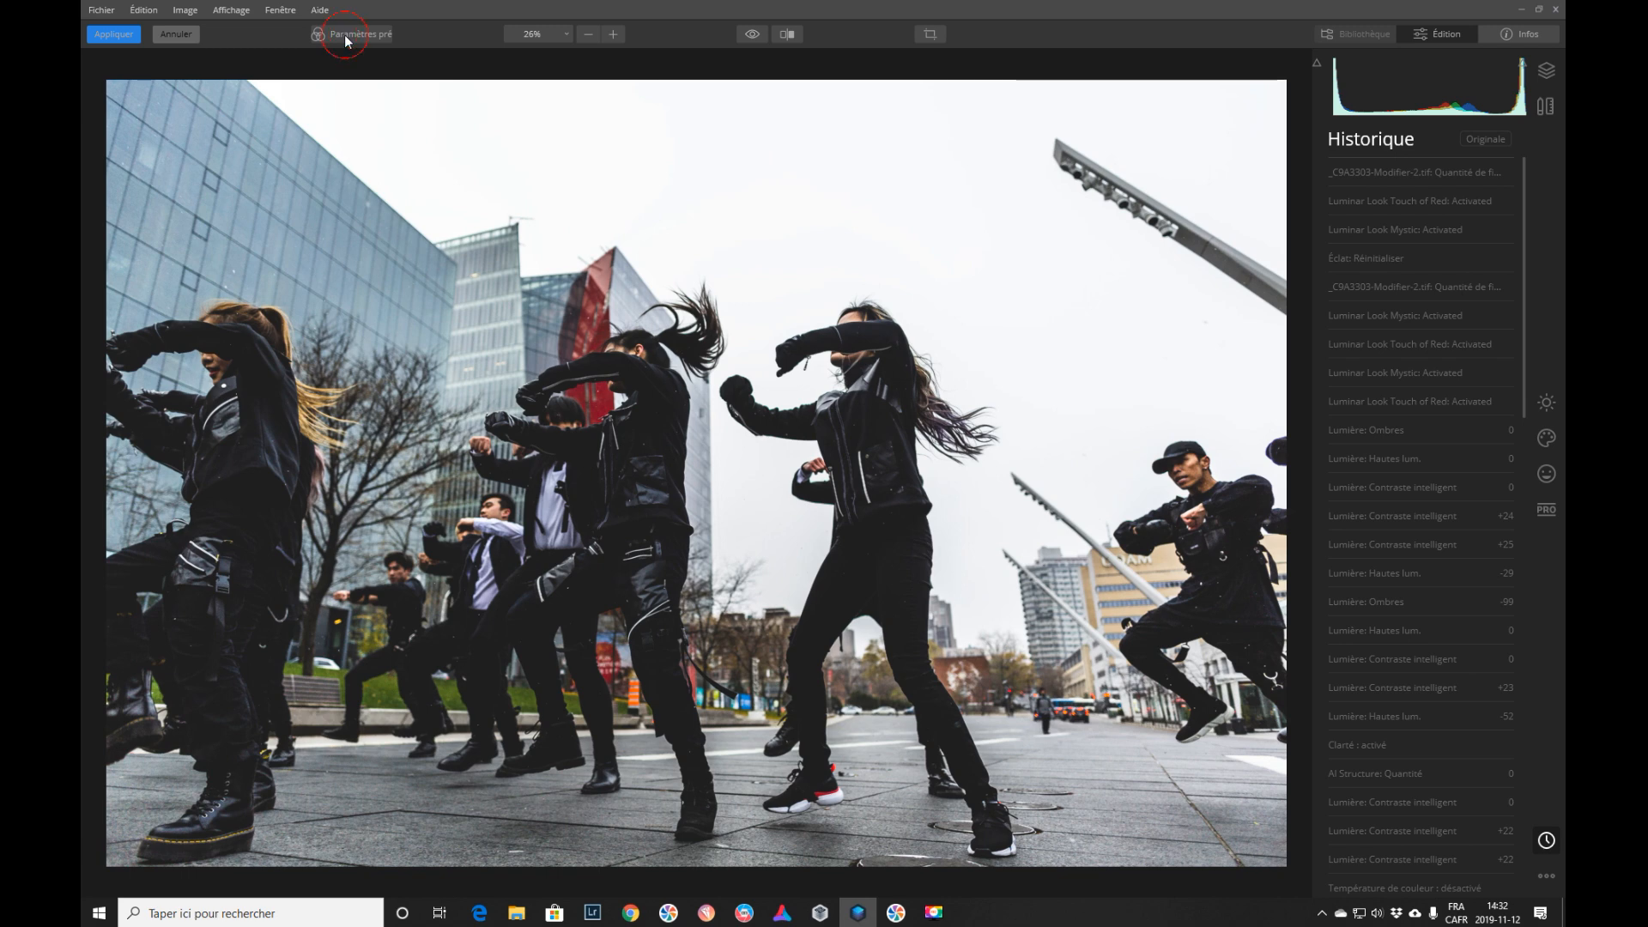
{"action": "left_click", "coordinate": [346, 36]}
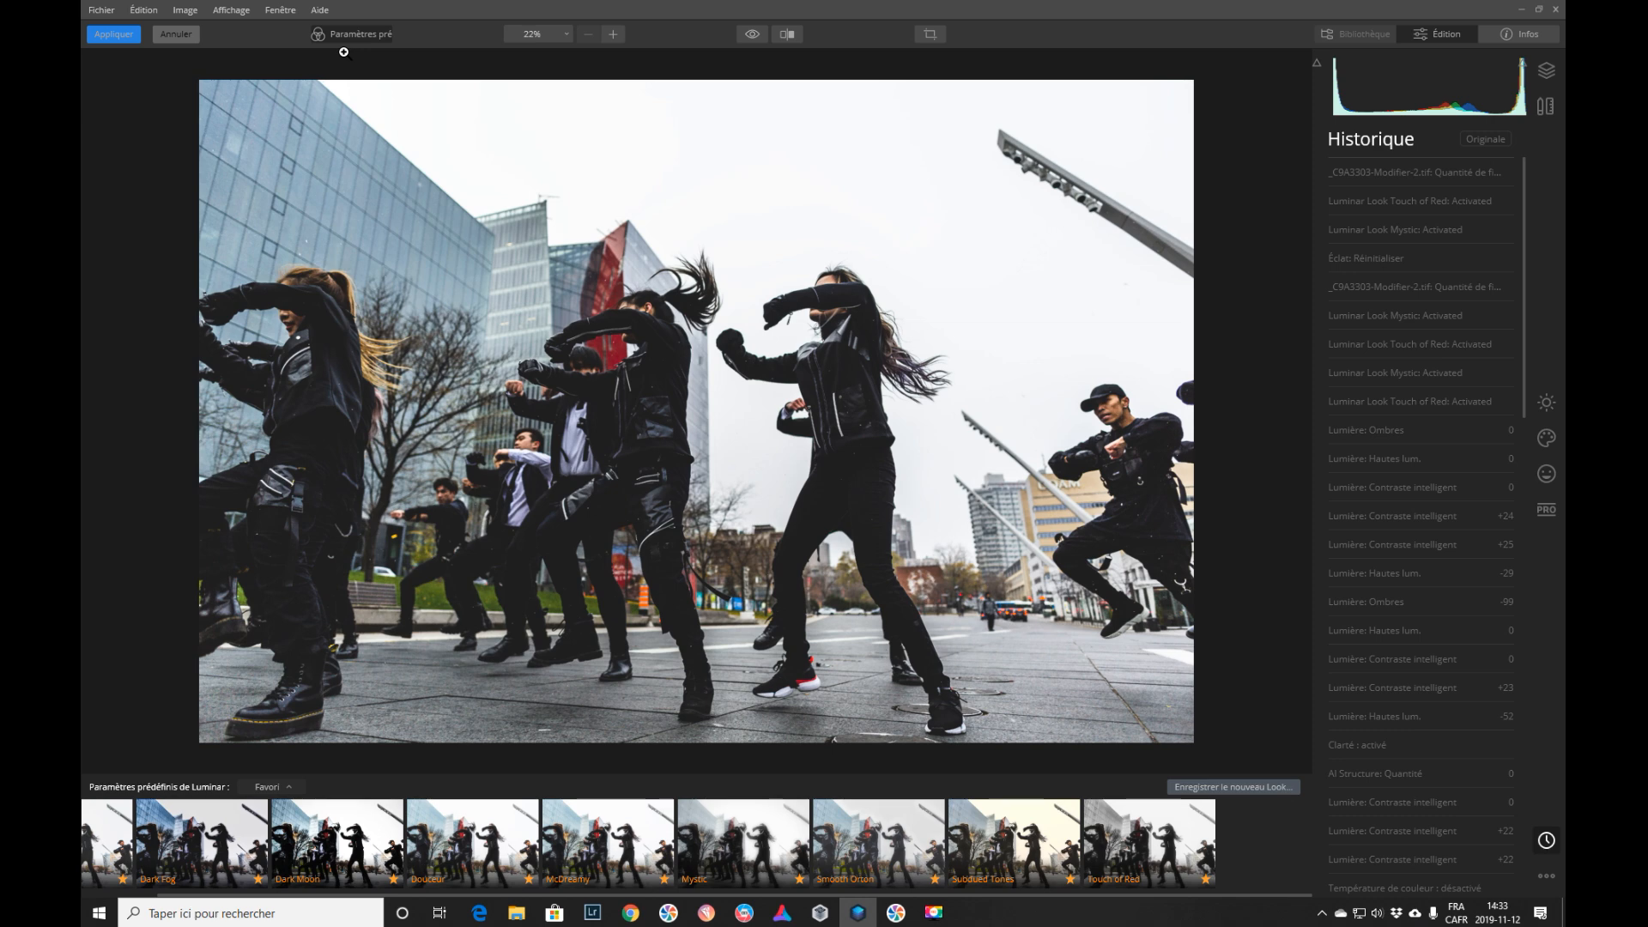
{"action": "left_click", "coordinate": [229, 11]}
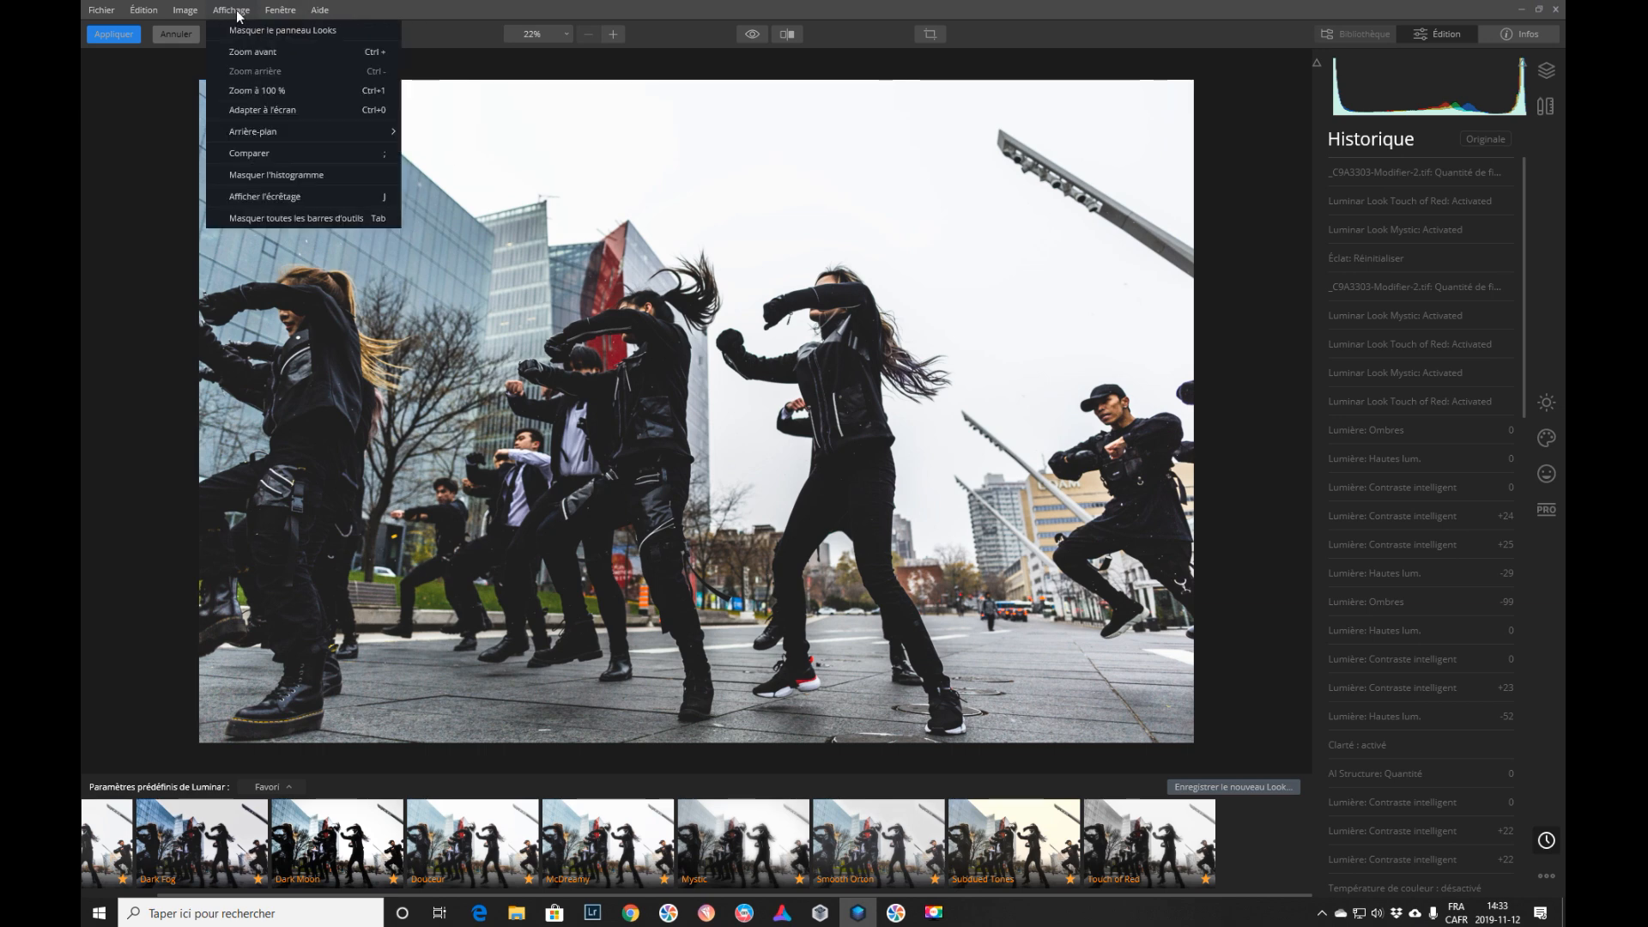
{"action": "left_click", "coordinate": [247, 32]}
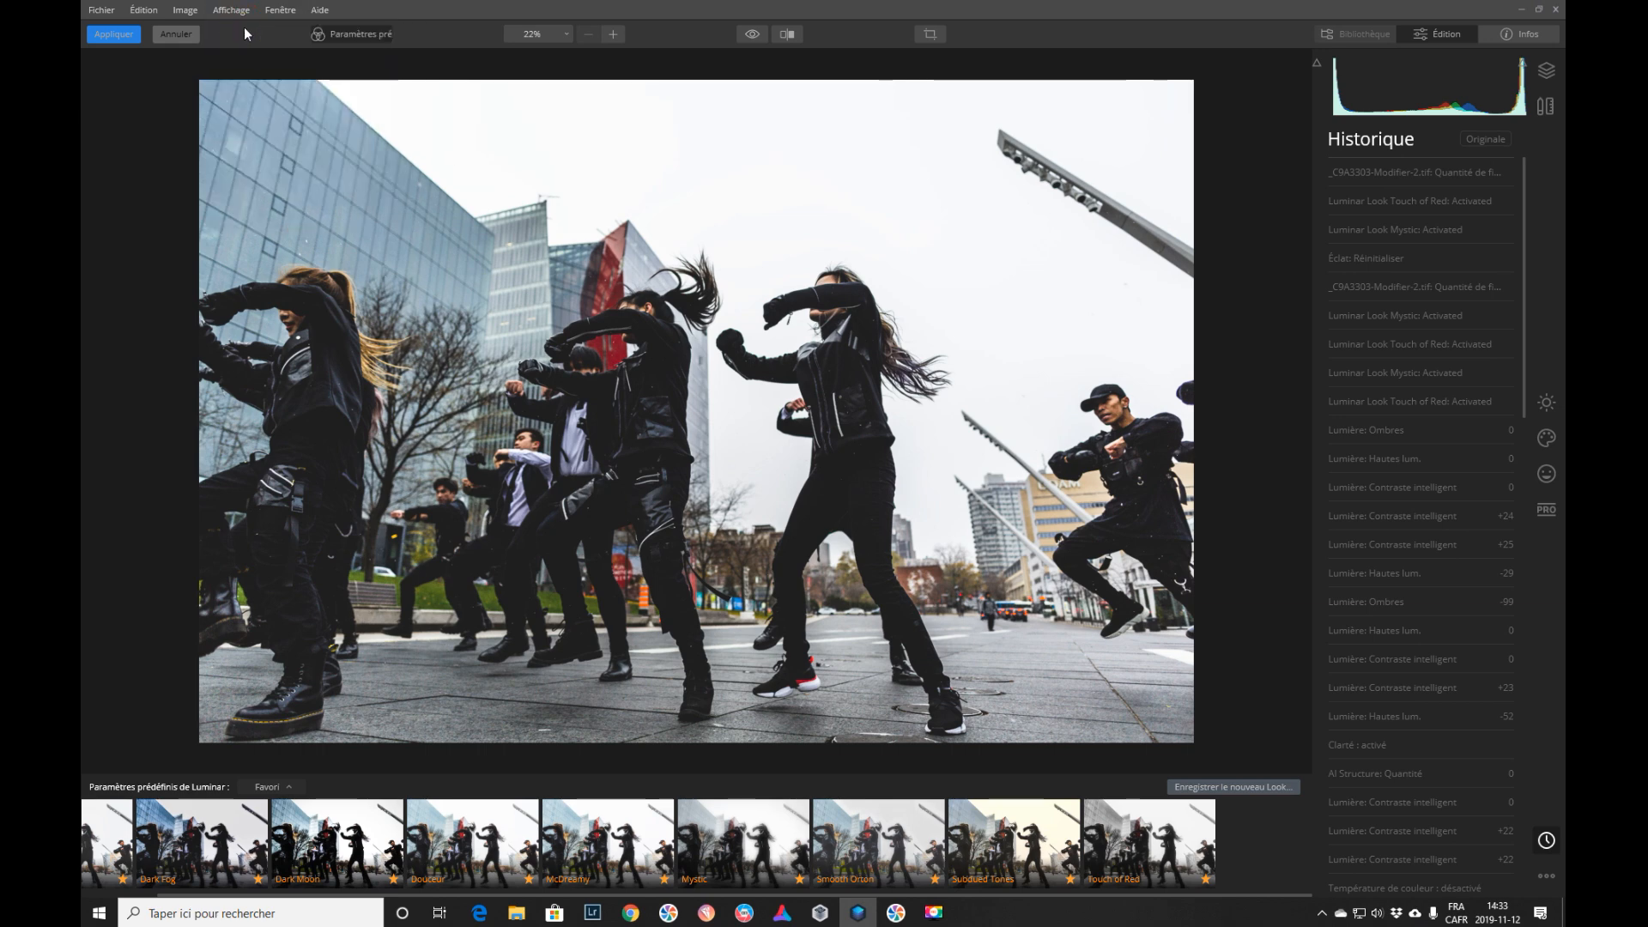
{"action": "left_click", "coordinate": [230, 10]}
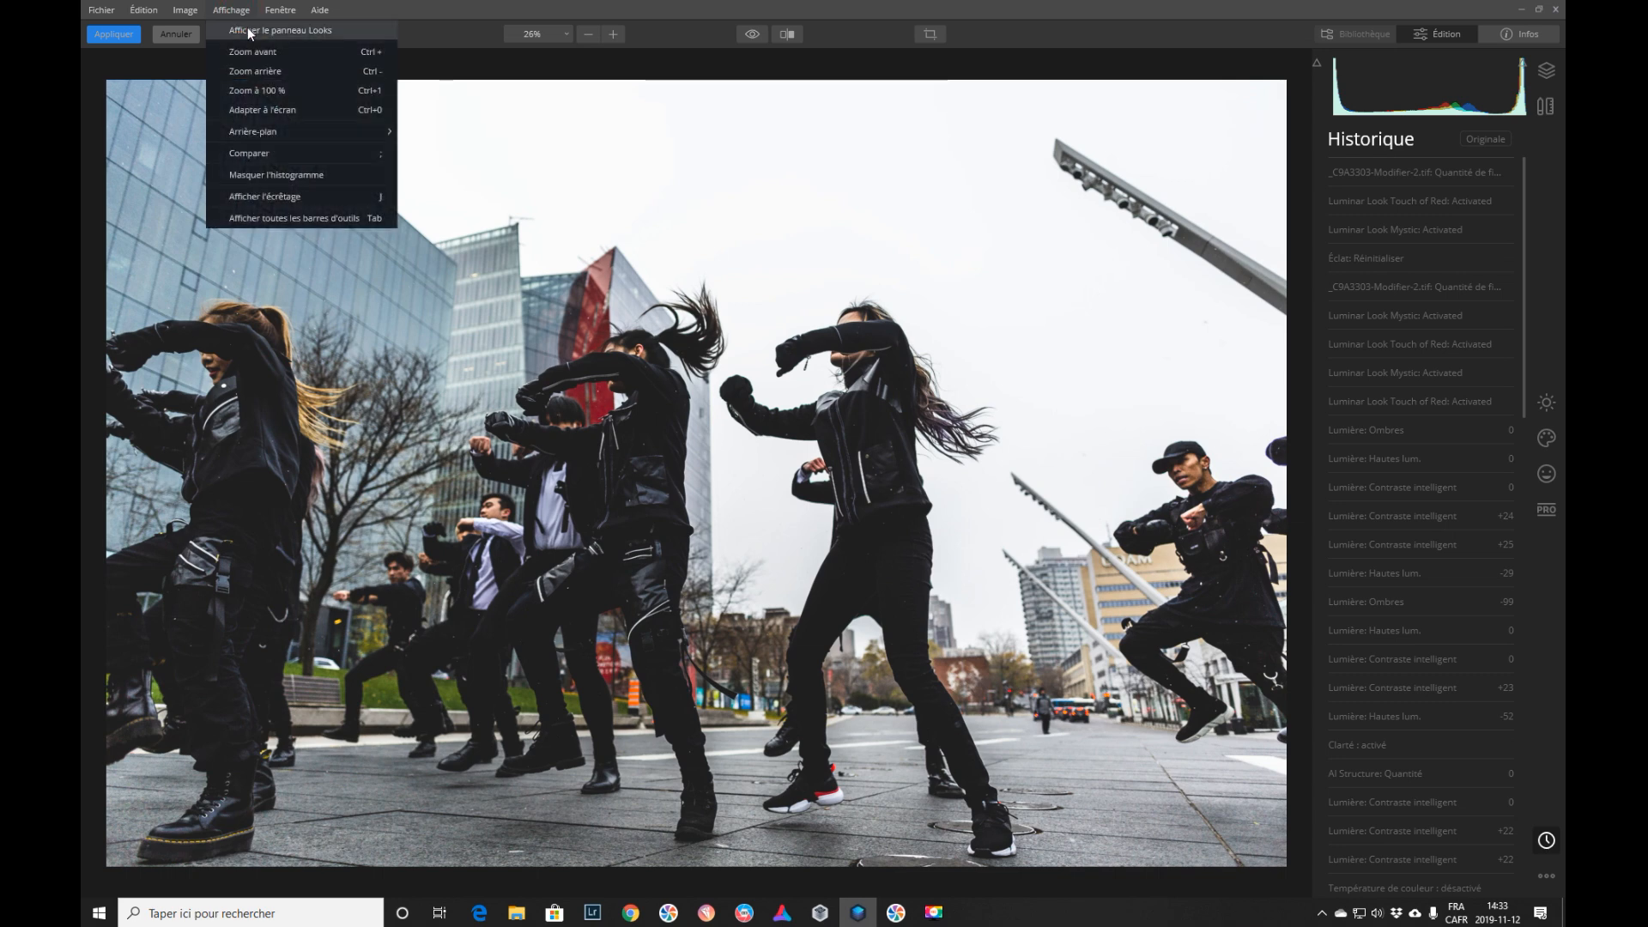
{"action": "left_click", "coordinate": [249, 31]}
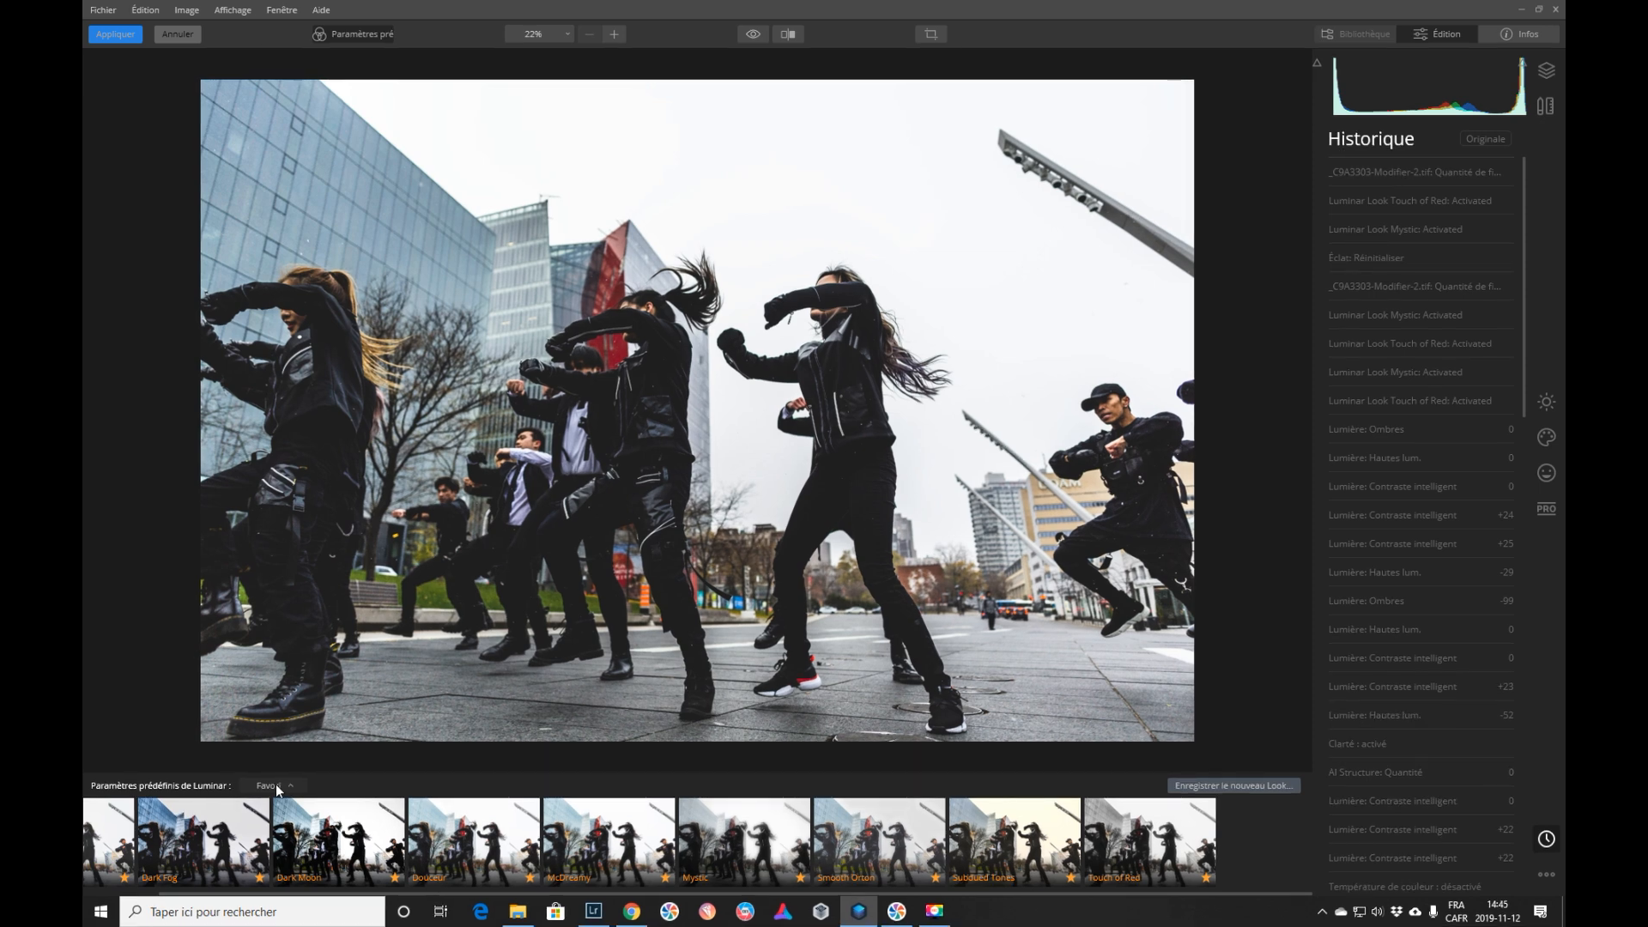
Step: Browse the gallery of Luminar collections and display the Utilisateur Luminar Looks collection in the presets strip
{"action": "left_click", "coordinate": [287, 785]}
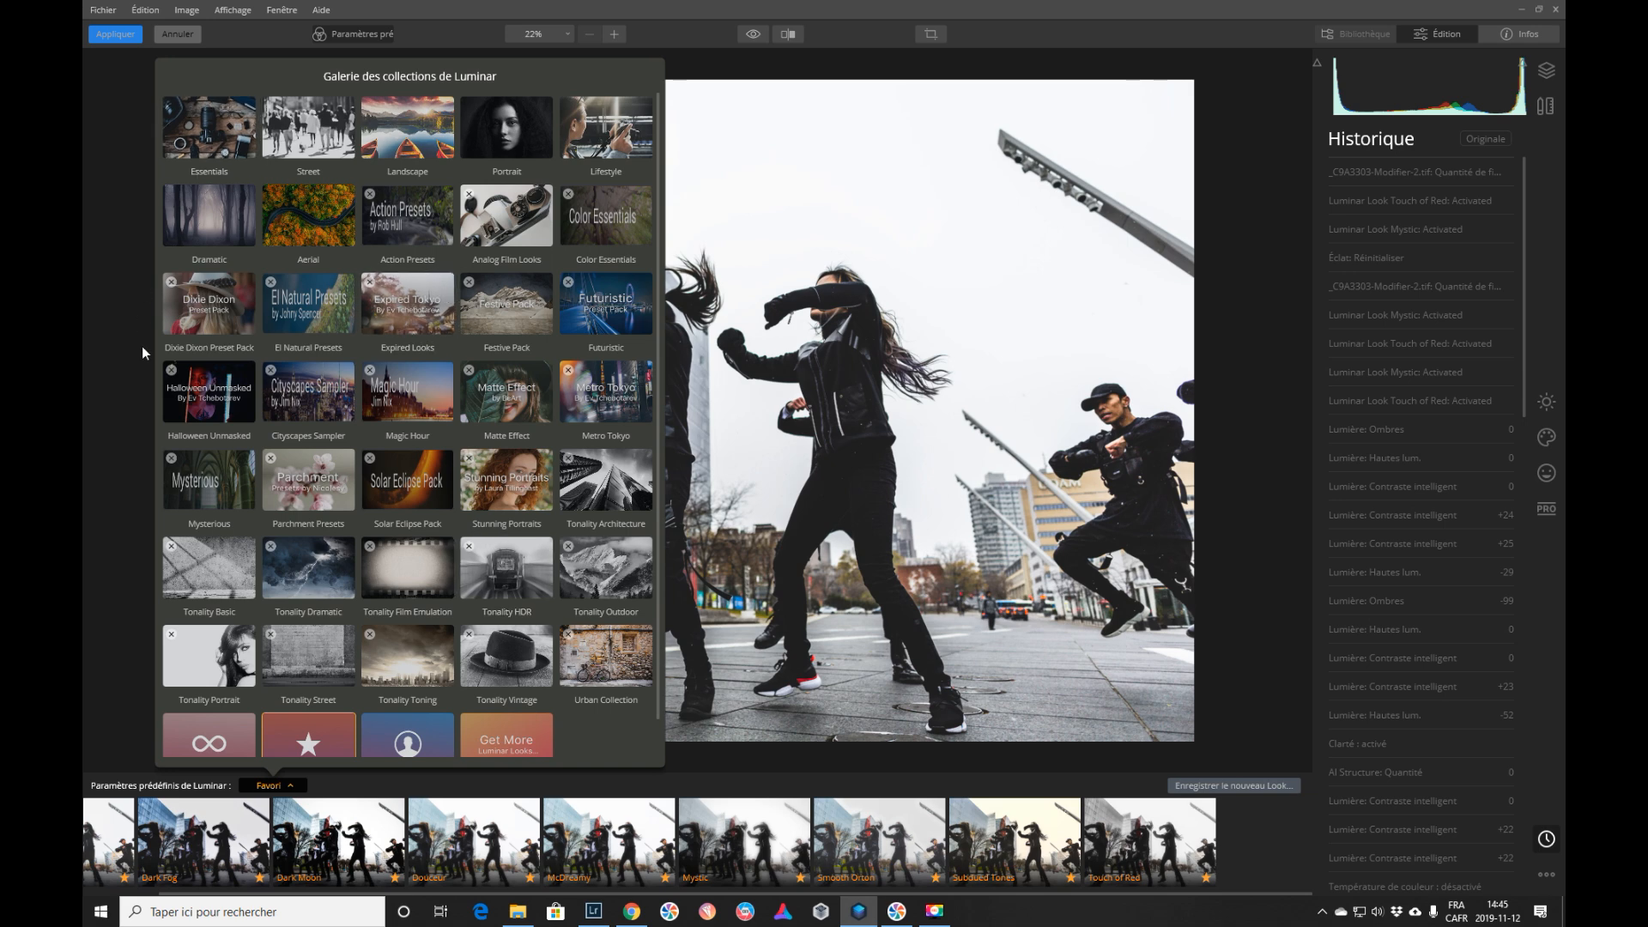
{"action": "scroll", "coordinate": [314, 386], "scroll_direction": "down", "scroll_amount": 1}
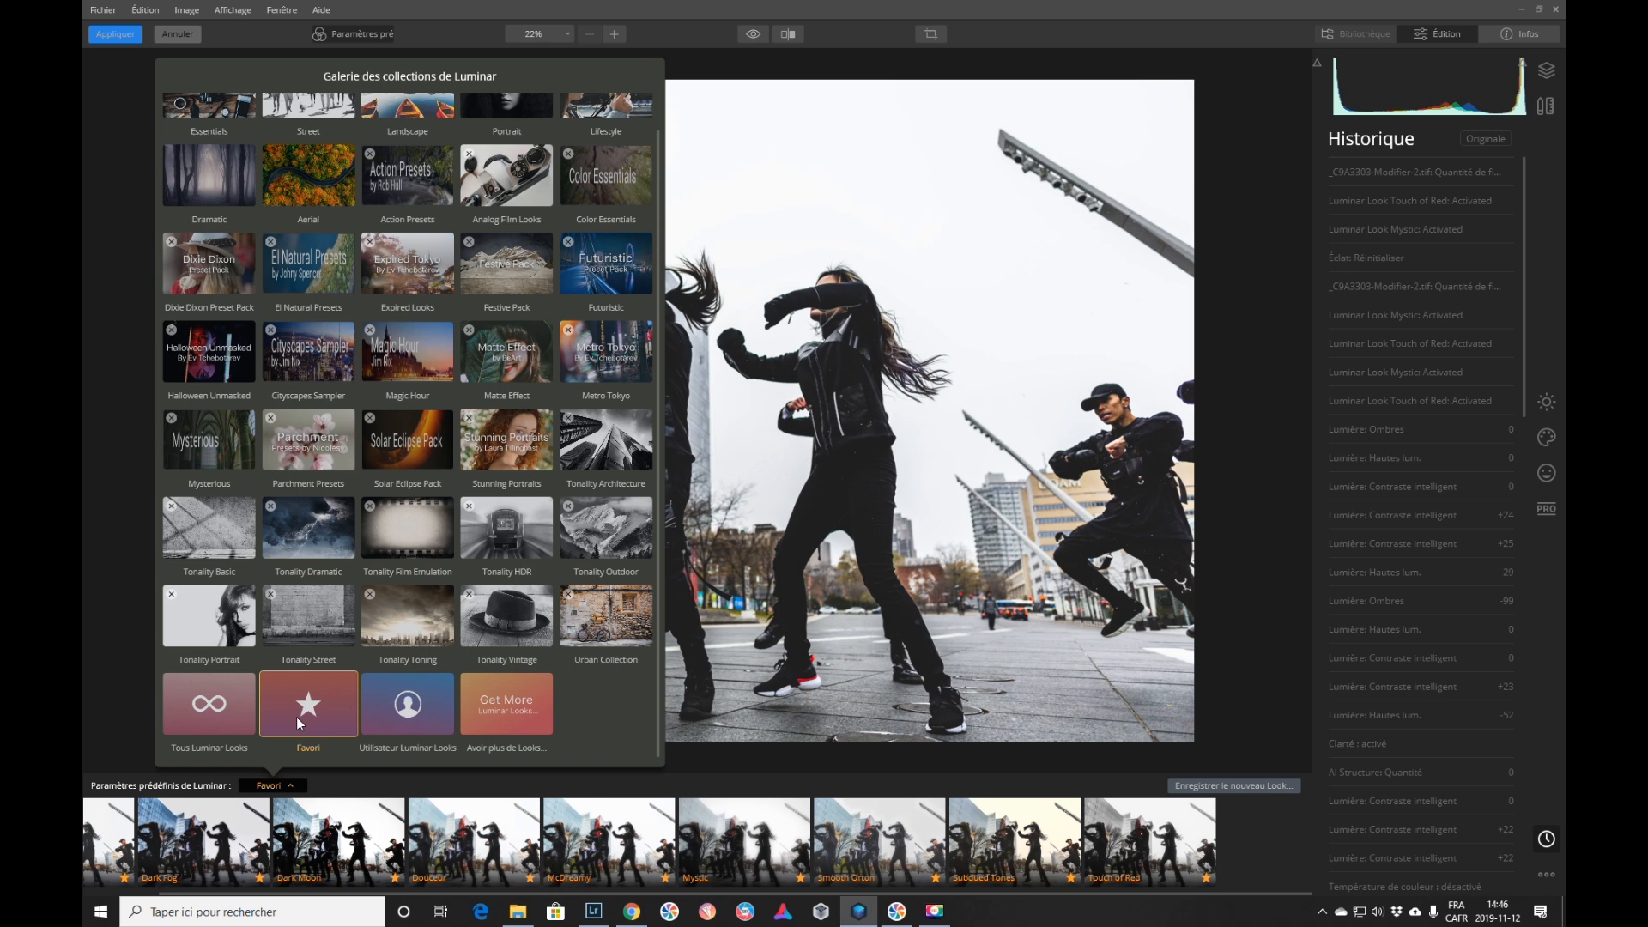
{"action": "left_click", "coordinate": [441, 702]}
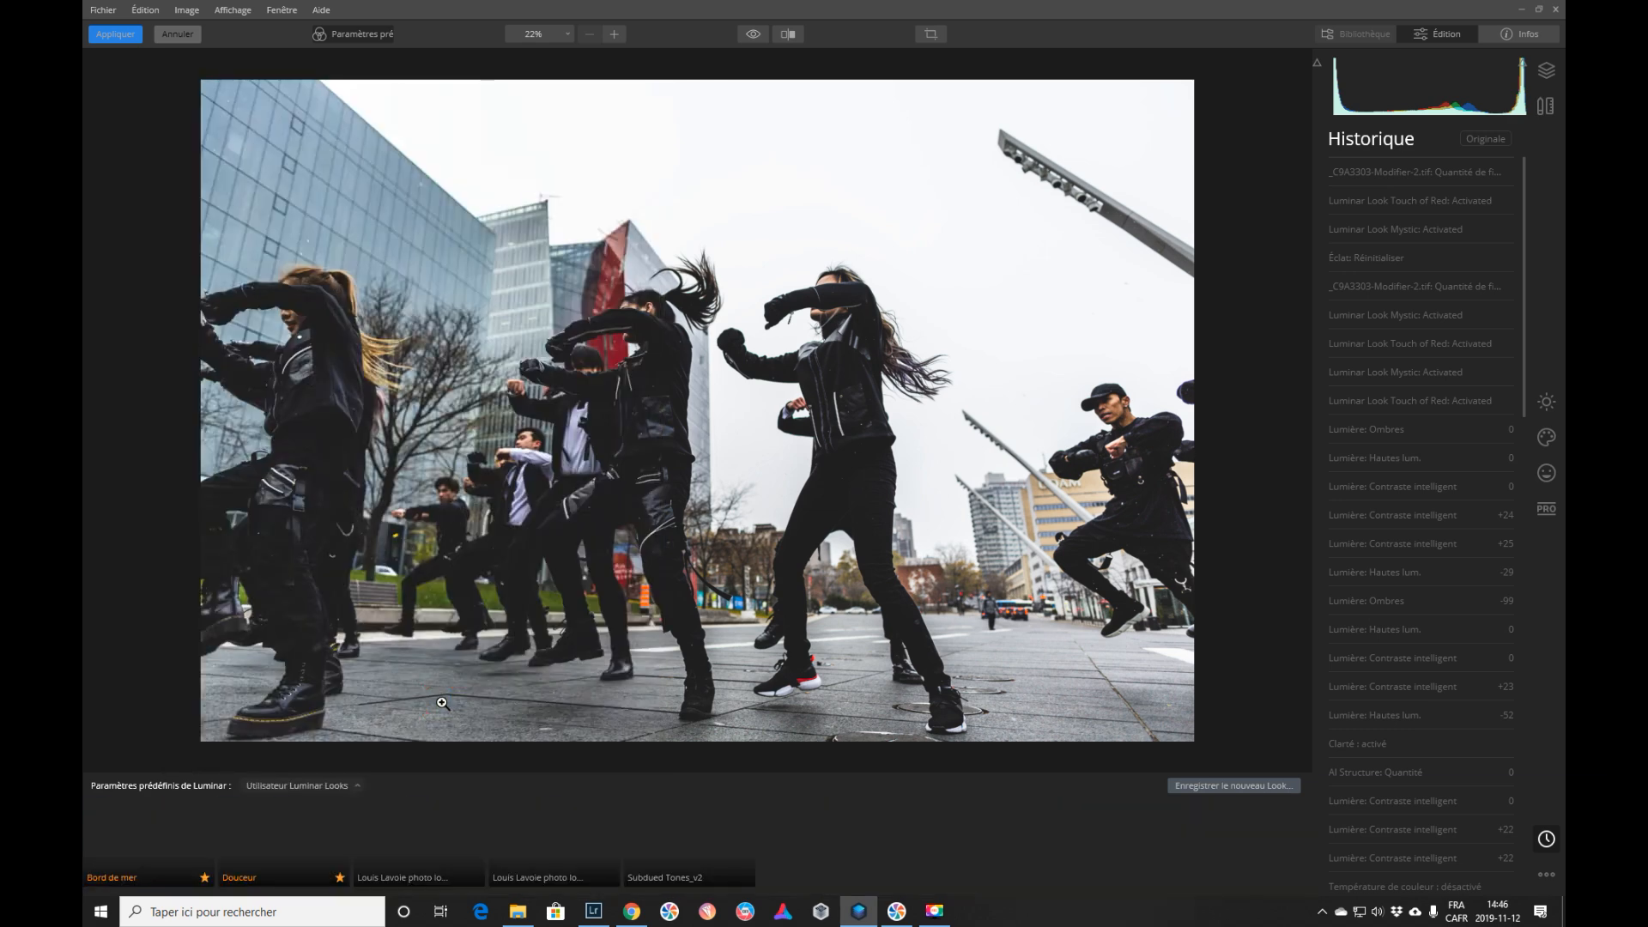
Step: Open the online Luminar Marketplace from the collections gallery through its "Avoir plus de Looks" tile
{"action": "left_click", "coordinate": [355, 786]}
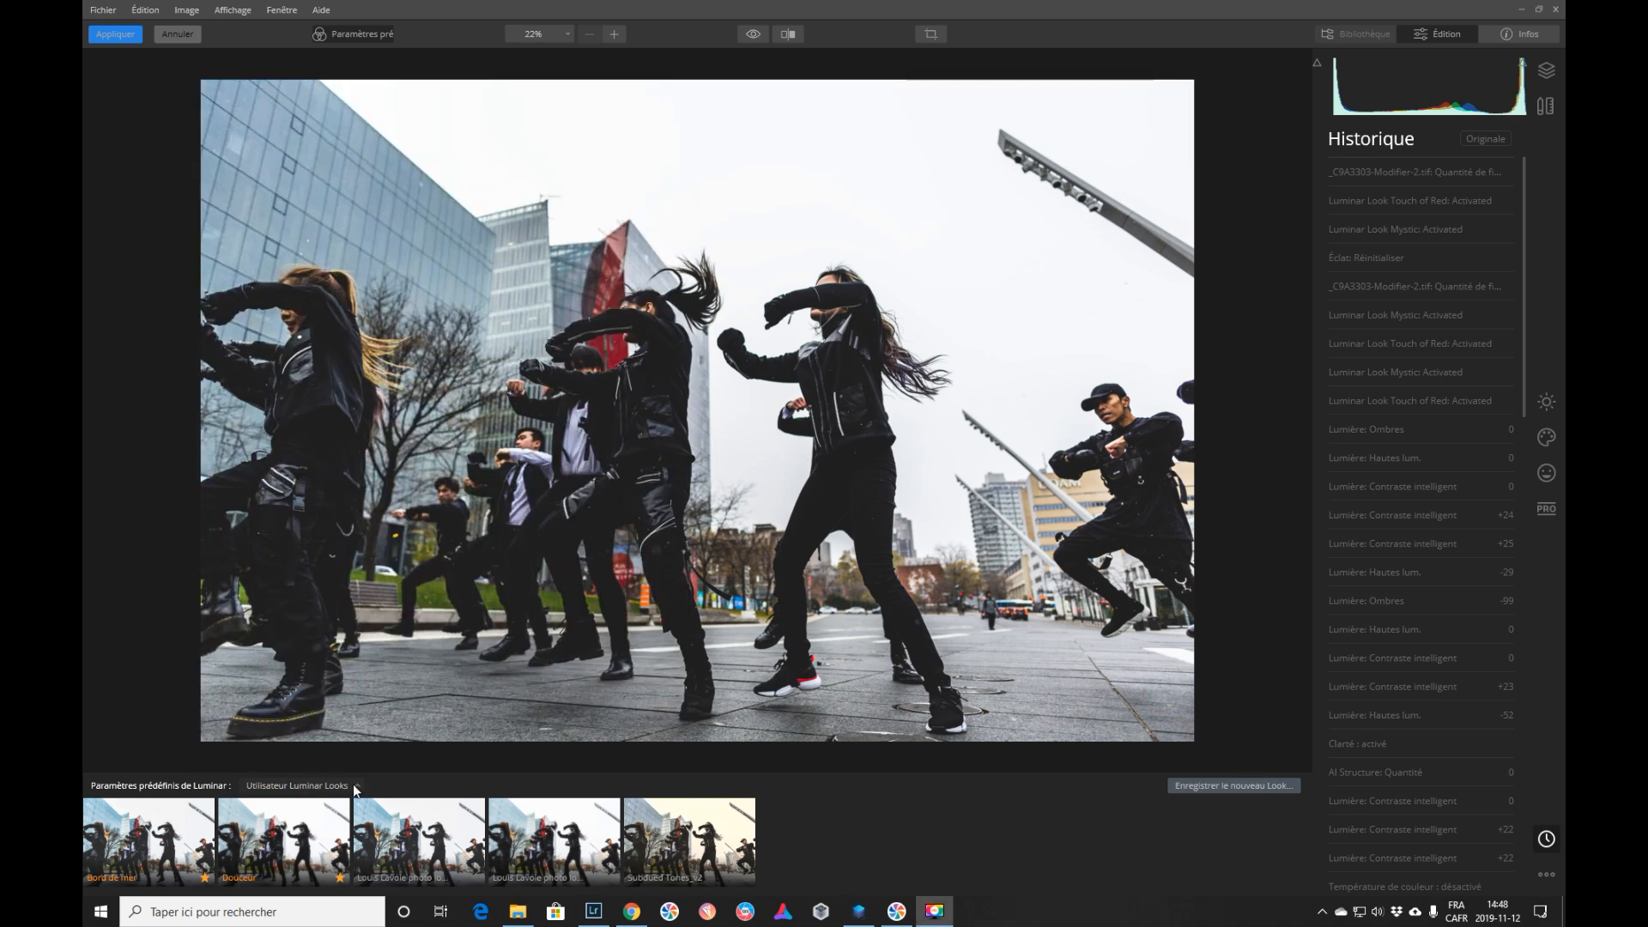
{"action": "left_click", "coordinate": [357, 786]}
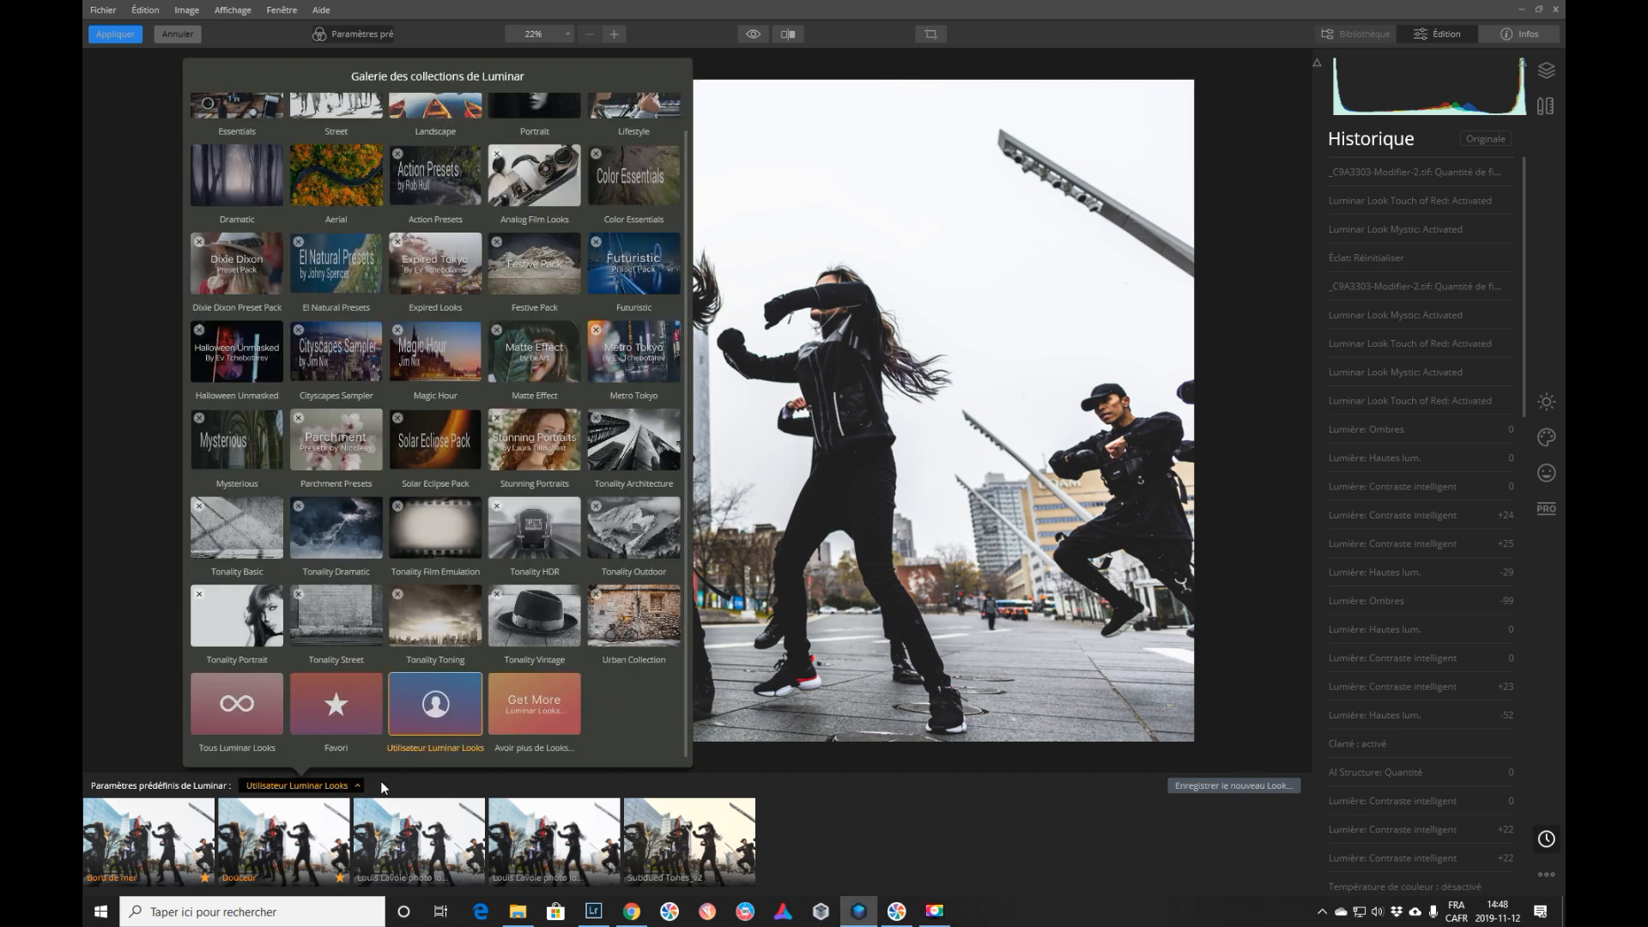
{"action": "left_click", "coordinate": [548, 700]}
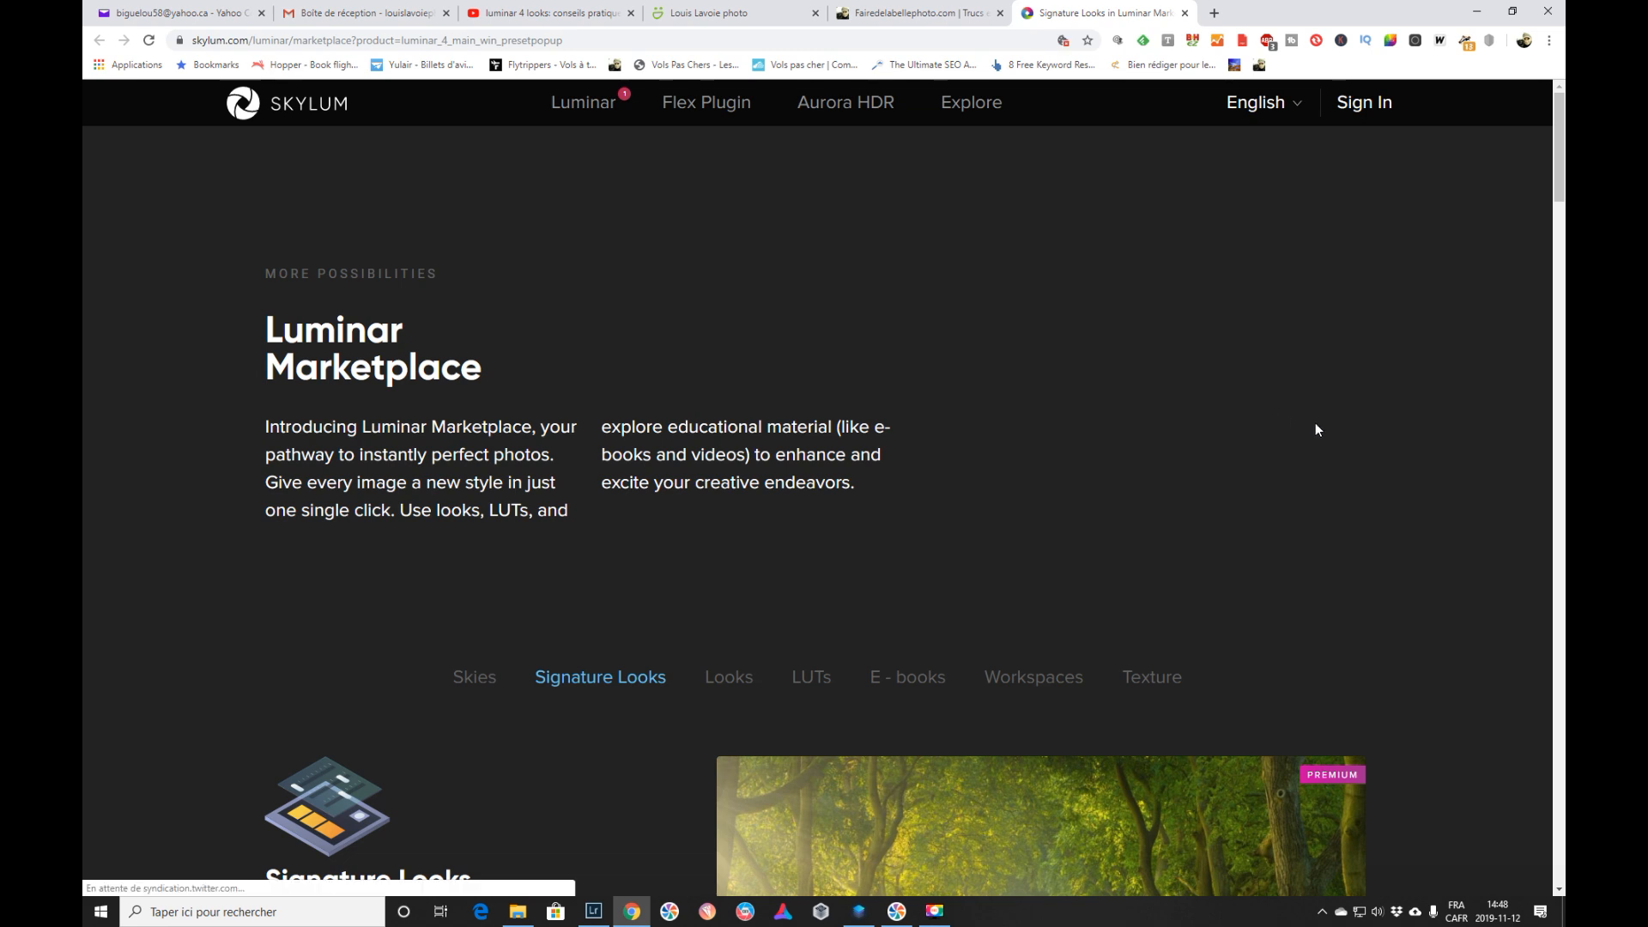
Step: Examine the Marketplace categories and the Signature Looks packs on offer in the browser
{"action": "scroll", "coordinate": [1315, 424], "scroll_direction": "down", "scroll_amount": 1}
{"action": "scroll", "coordinate": [1316, 429], "scroll_direction": "down", "scroll_amount": 2}
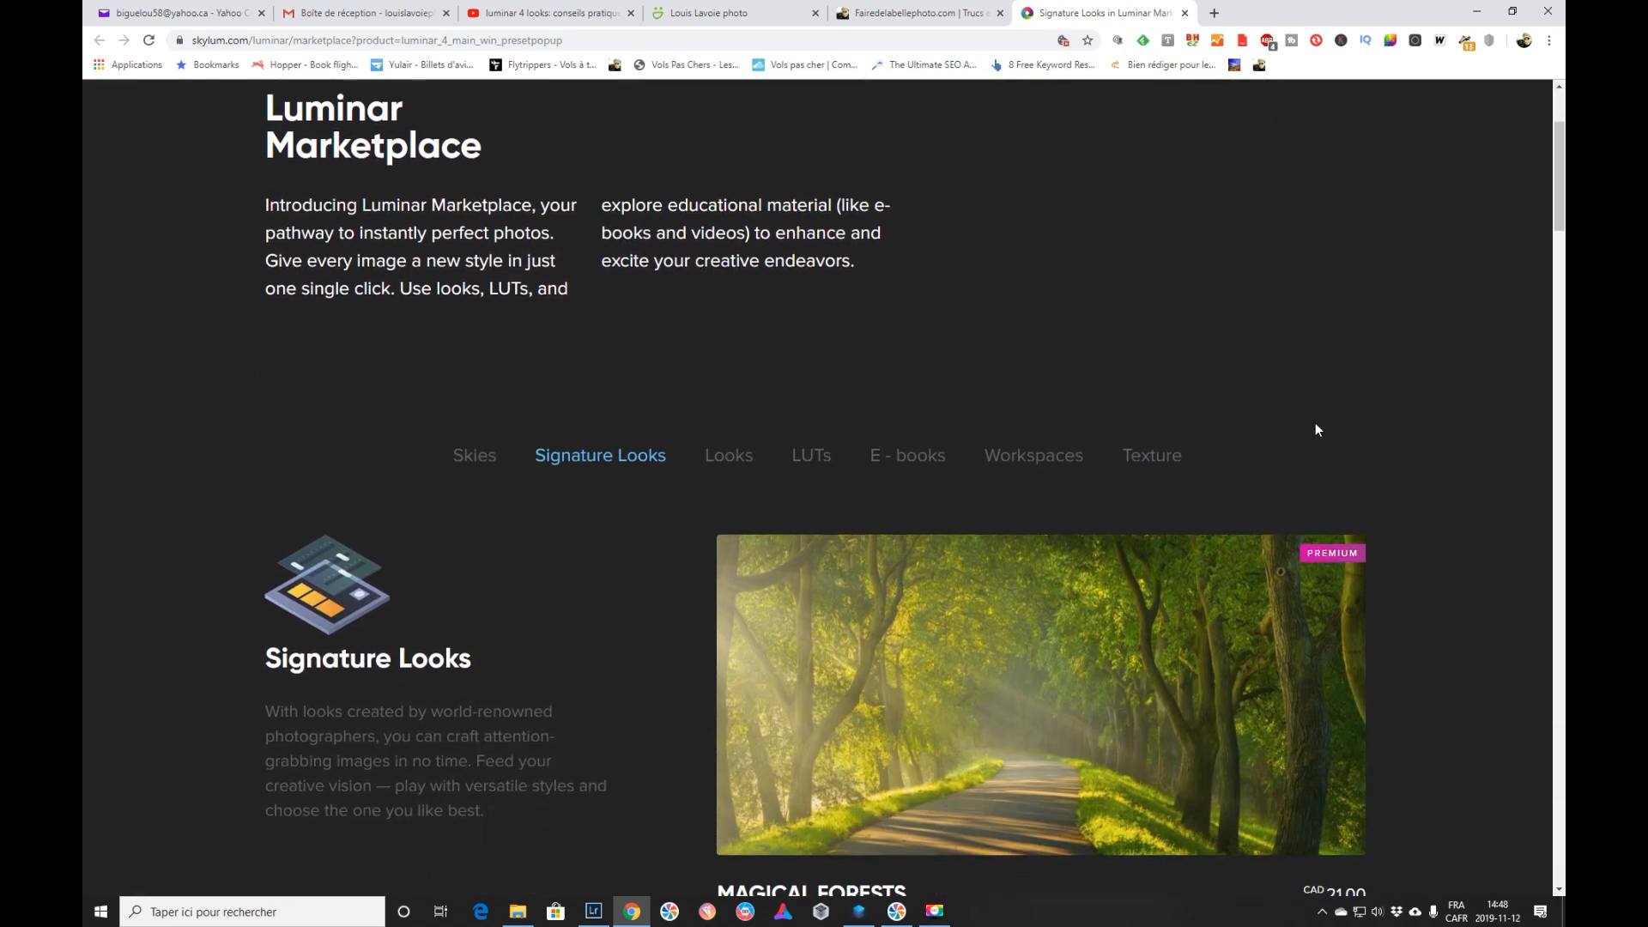
{"action": "scroll", "coordinate": [1315, 429], "scroll_direction": "down", "scroll_amount": 2}
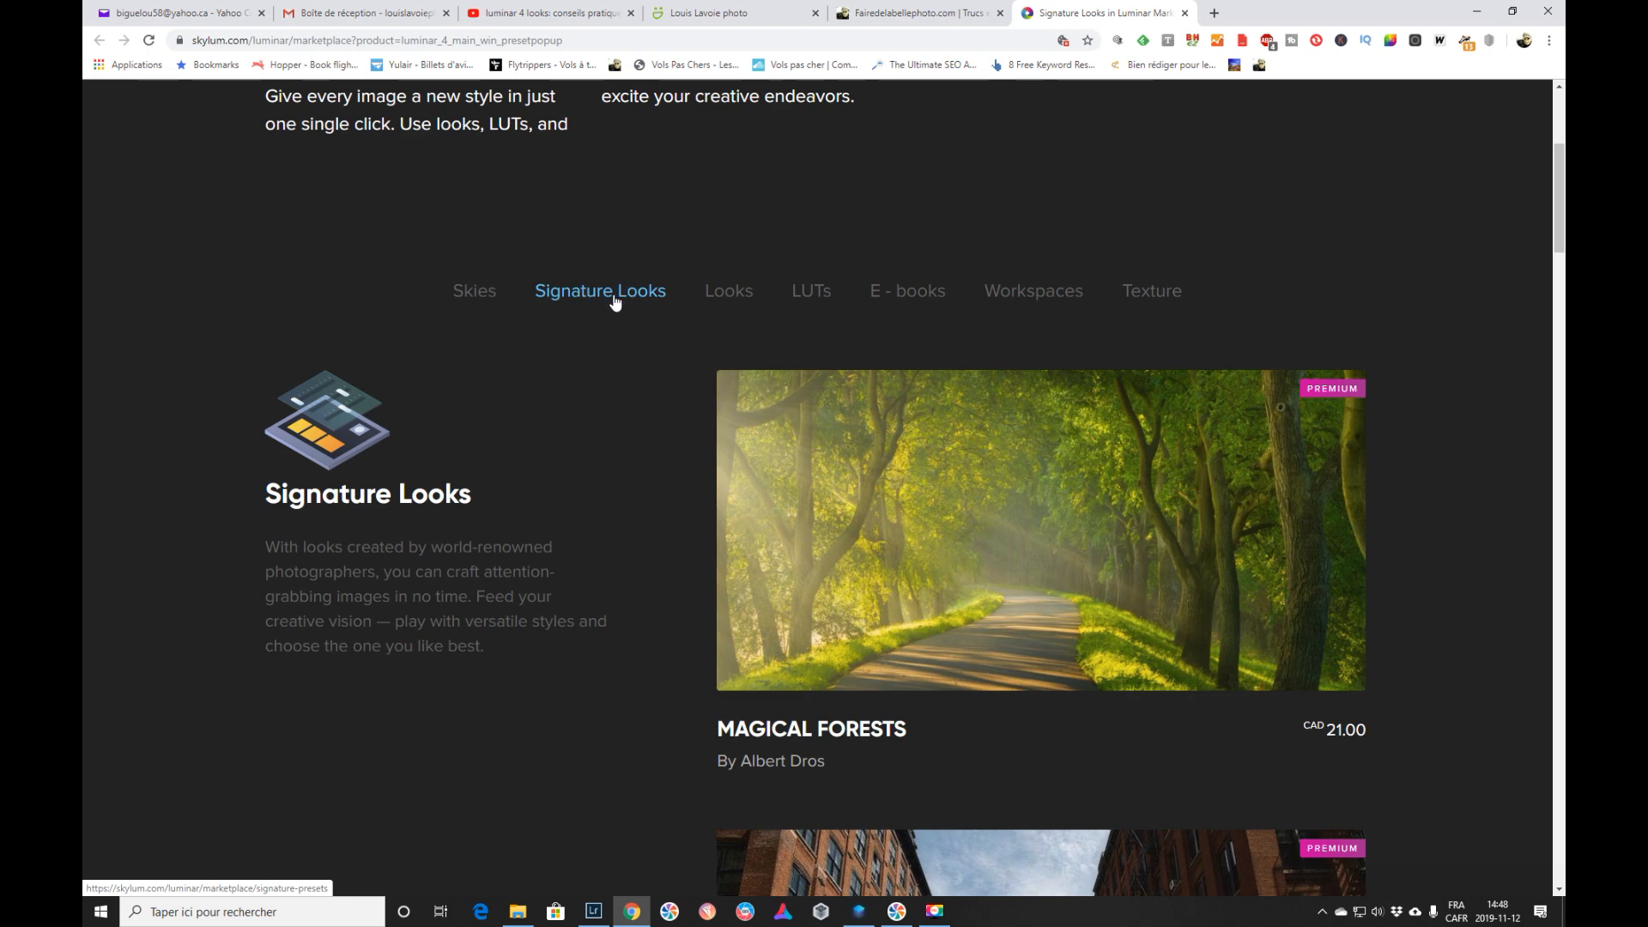
{"action": "mouse_move", "coordinate": [1056, 434]}
{"action": "scroll", "coordinate": [760, 507], "scroll_direction": "down", "scroll_amount": 5}
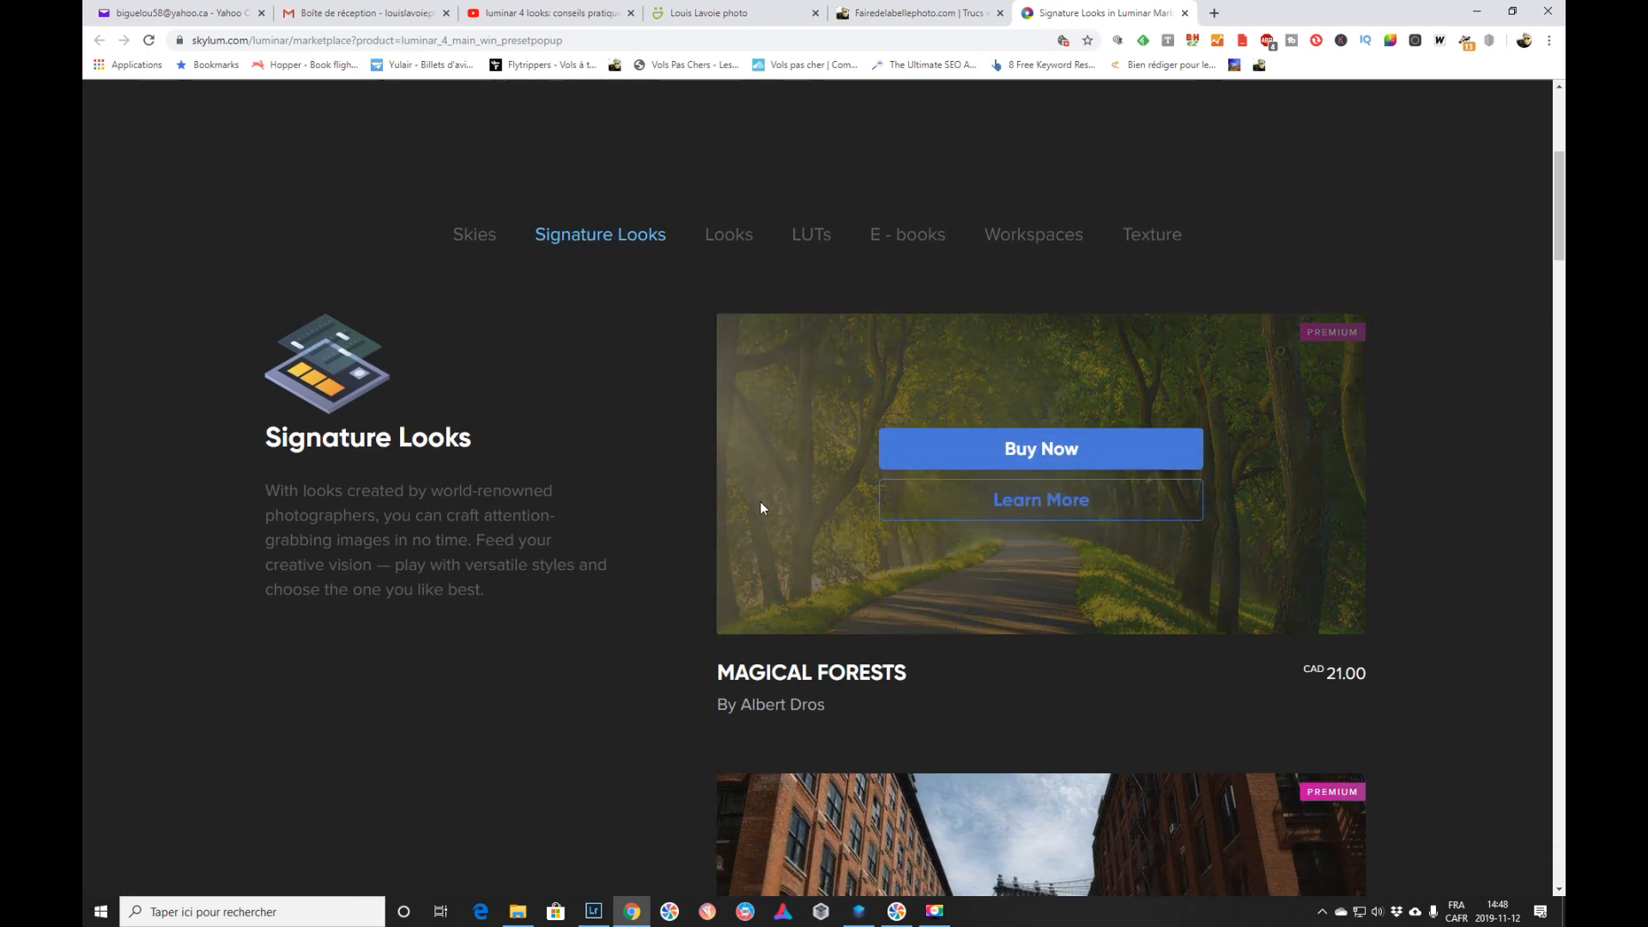
{"action": "scroll", "coordinate": [759, 501], "scroll_direction": "up", "scroll_amount": 4}
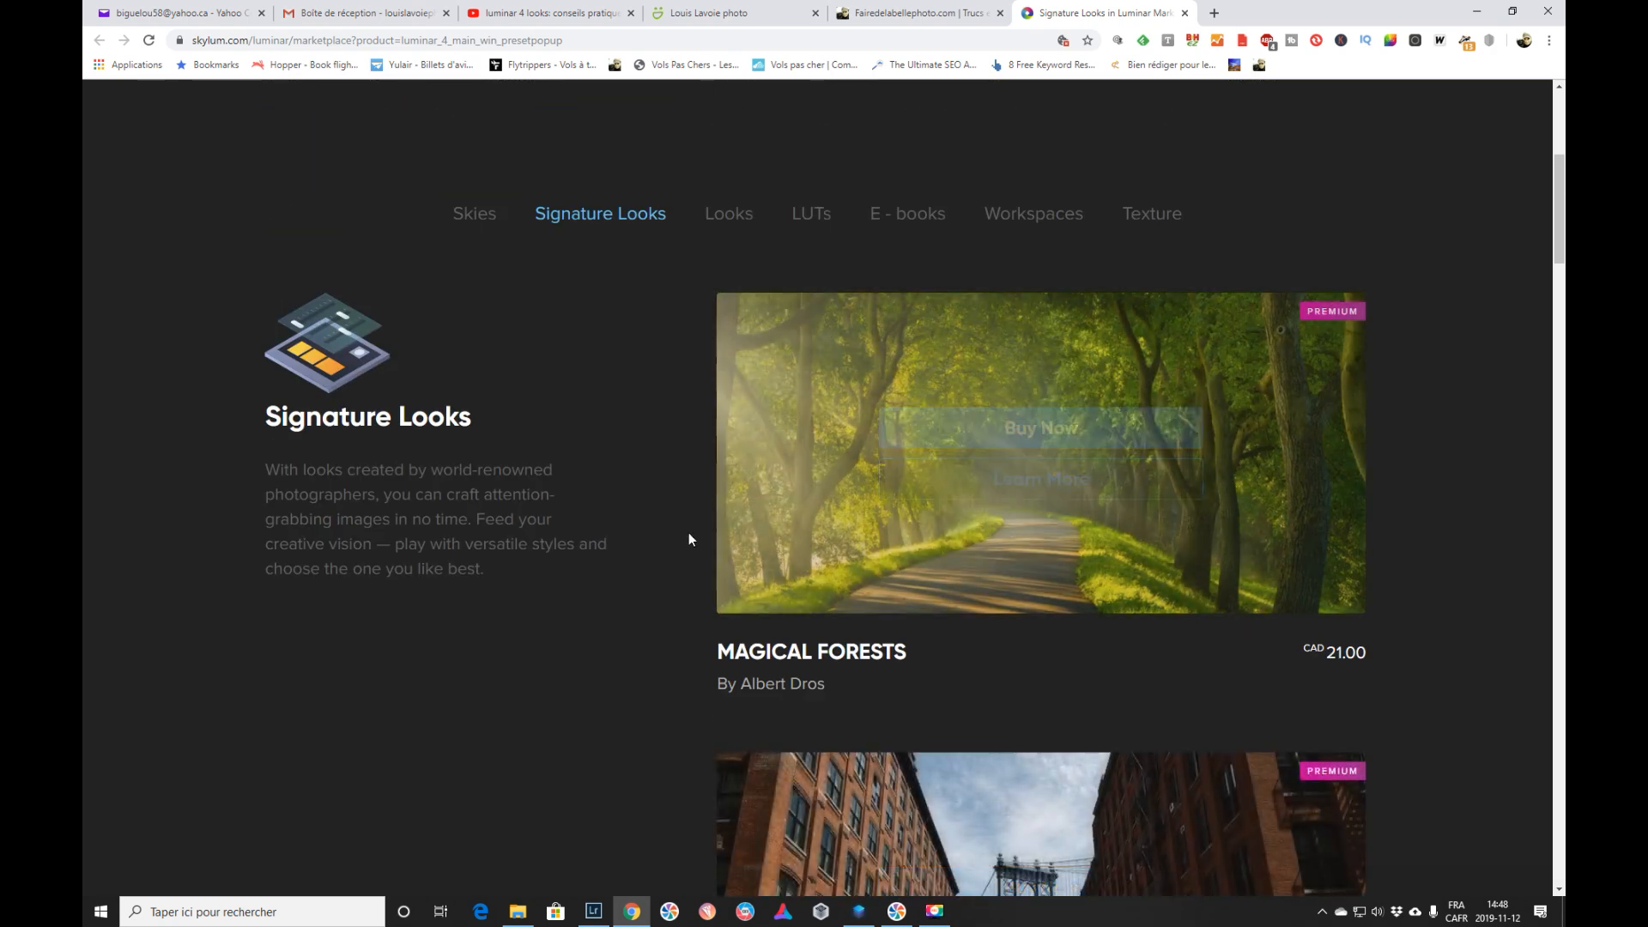
{"action": "scroll", "coordinate": [662, 431], "scroll_direction": "up", "scroll_amount": 3}
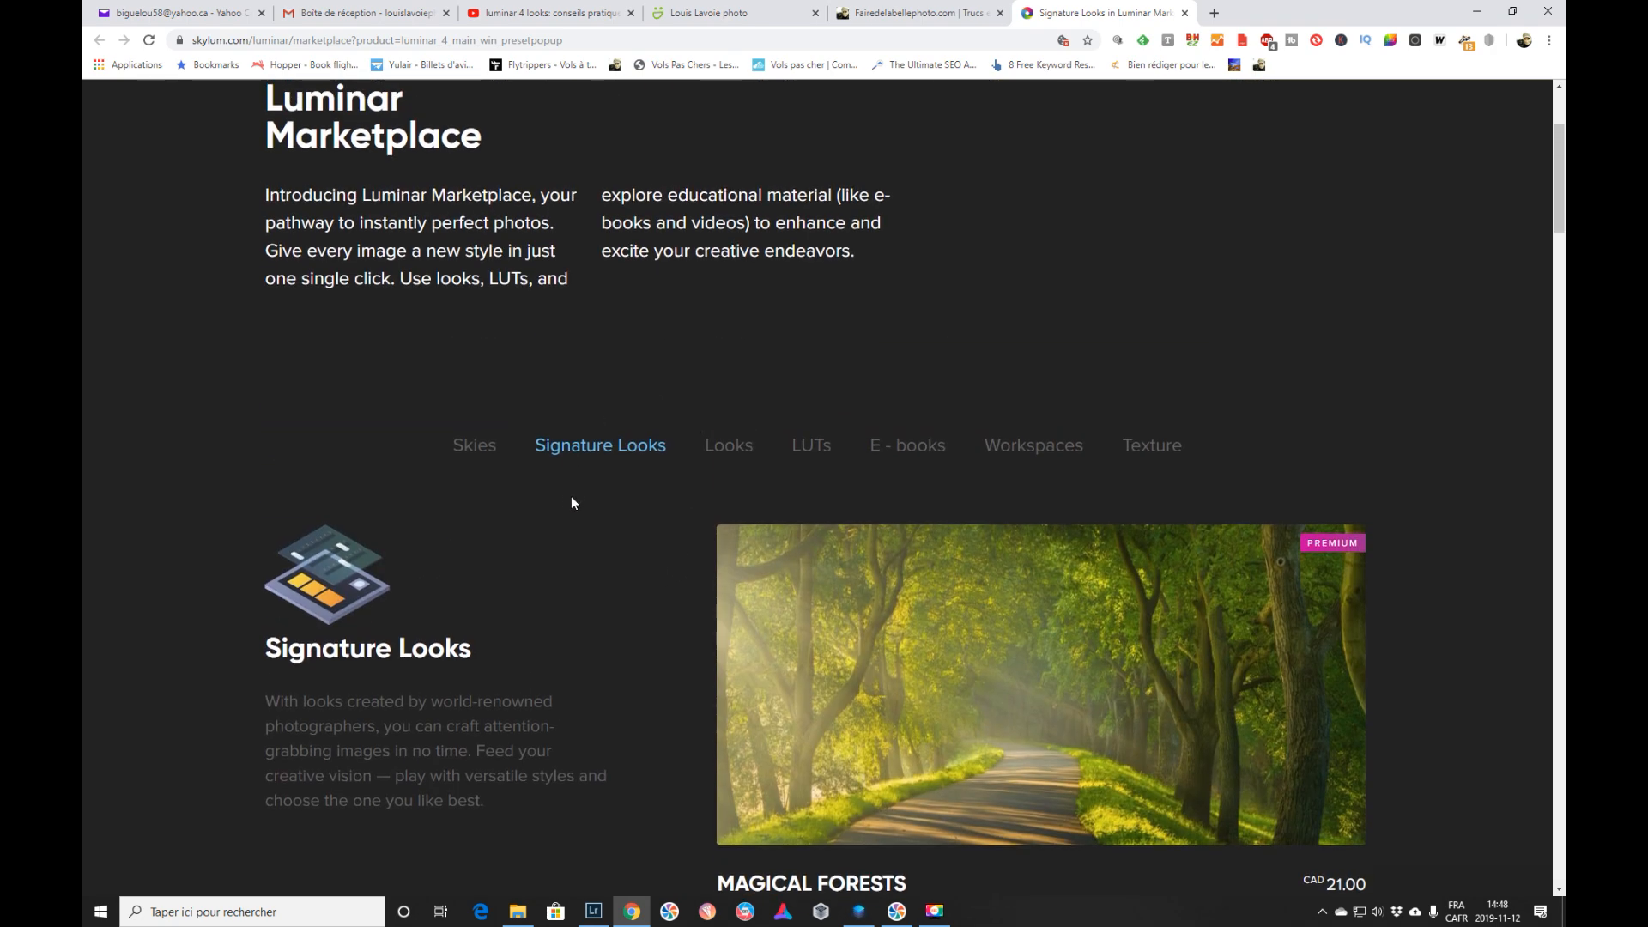
Step: Switch the Marketplace to the Looks category and examine which packs are free and which are premium
{"action": "left_click", "coordinate": [737, 447]}
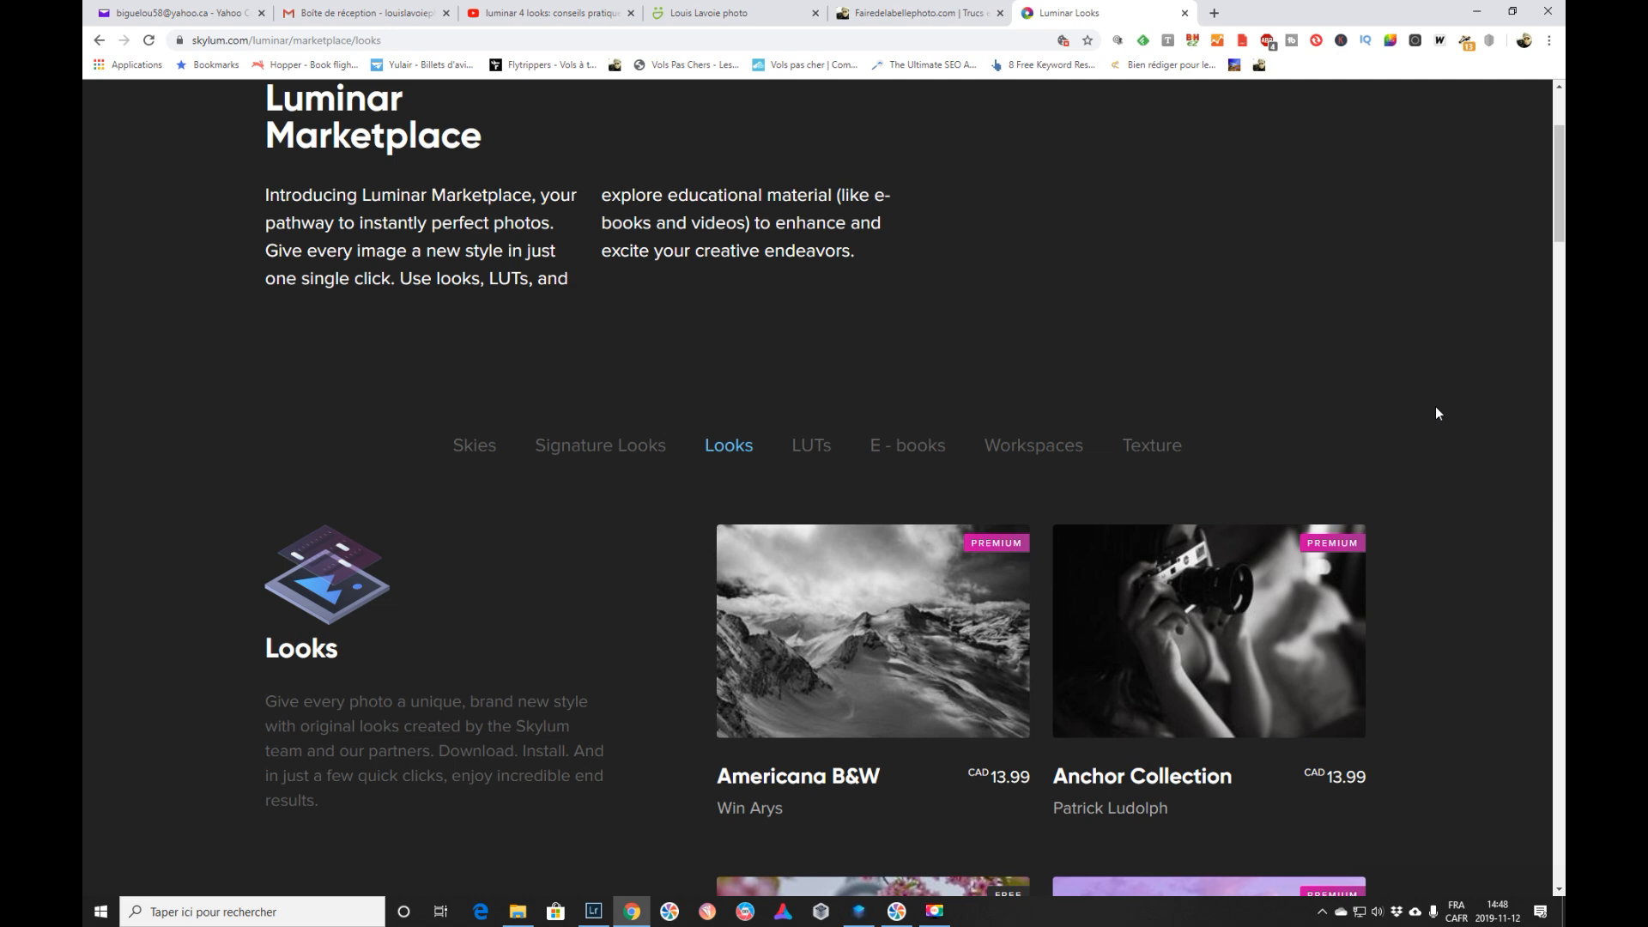
{"action": "scroll", "coordinate": [1436, 408], "scroll_direction": "down", "scroll_amount": 3}
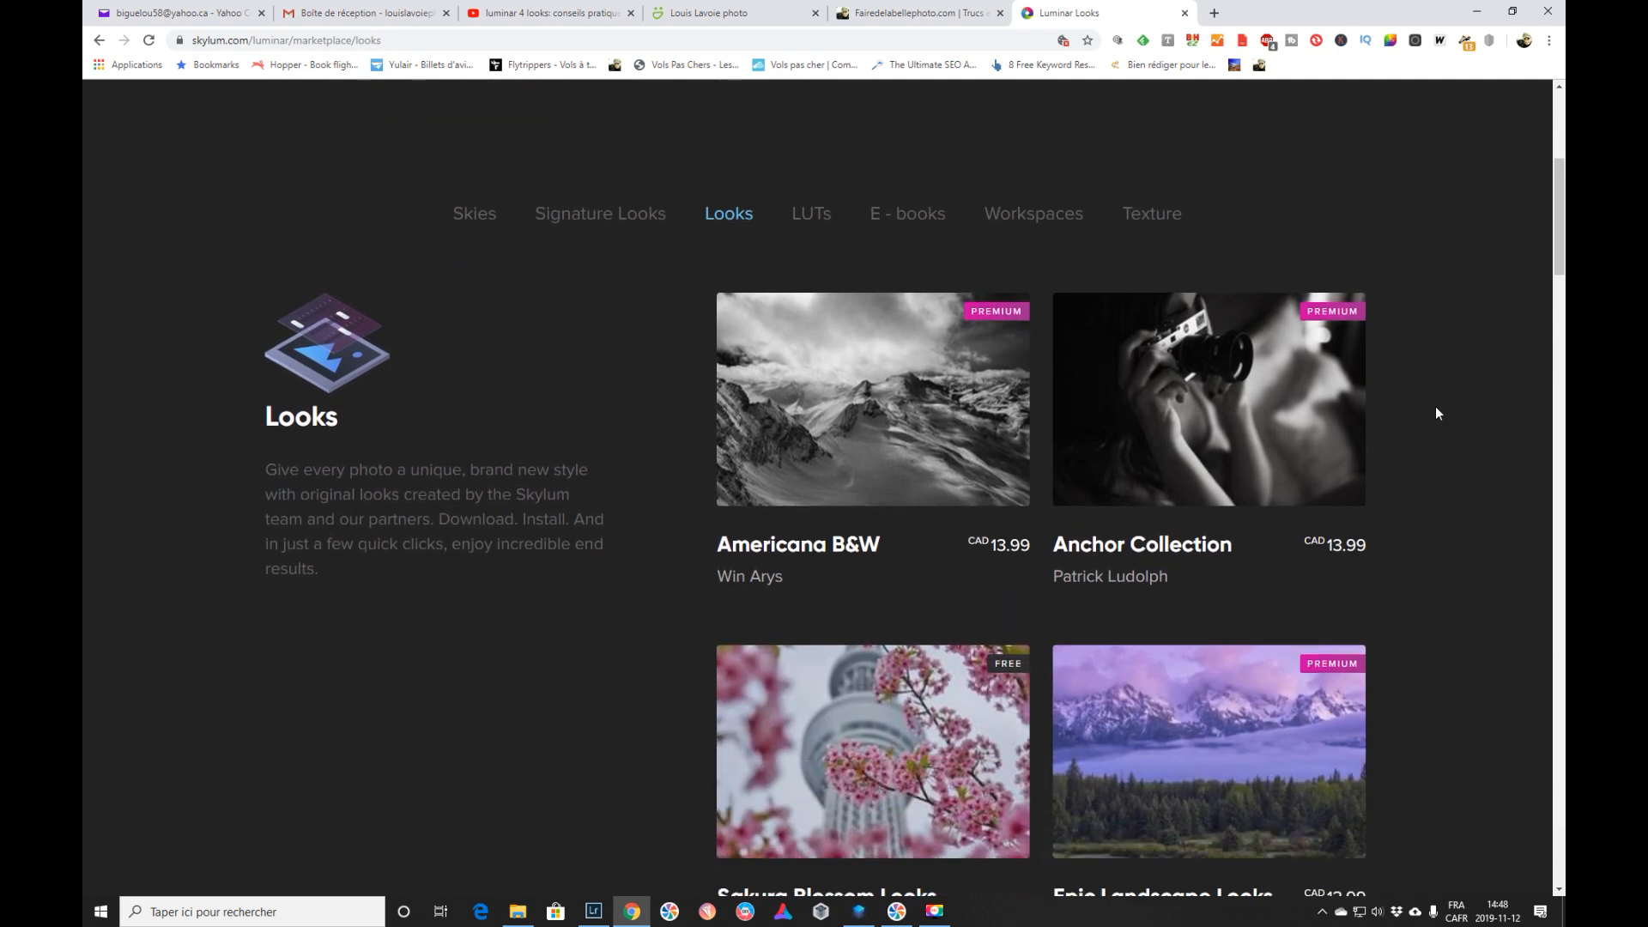
{"action": "scroll", "coordinate": [1435, 405], "scroll_direction": "down", "scroll_amount": 4}
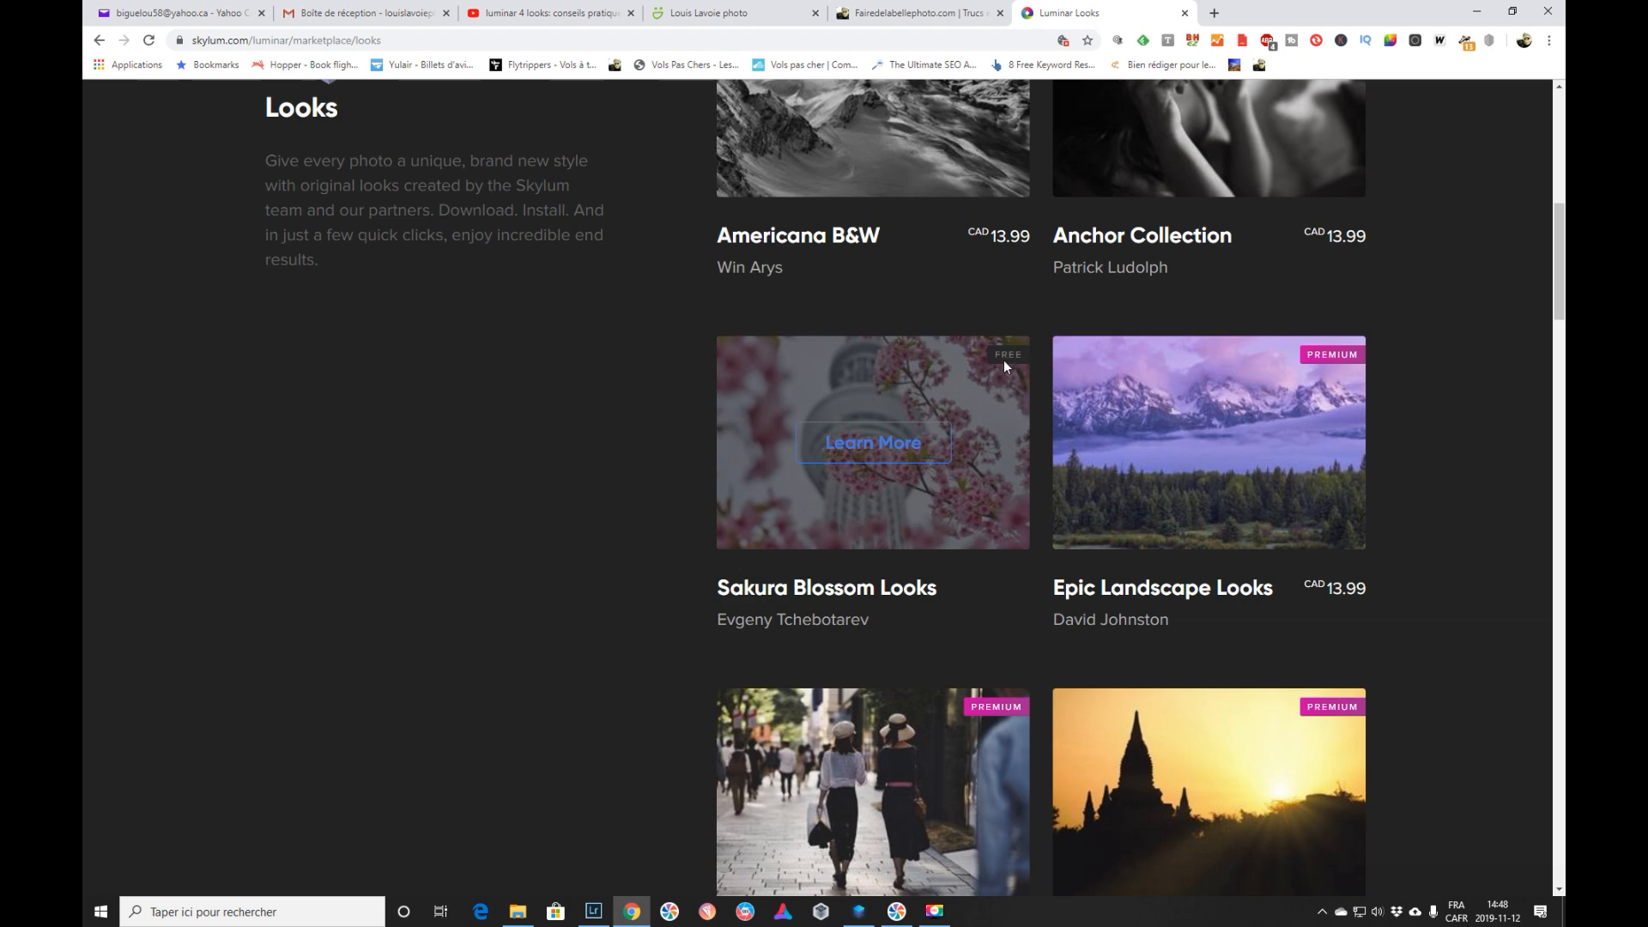
{"action": "scroll", "coordinate": [1423, 405], "scroll_direction": "down", "scroll_amount": 6}
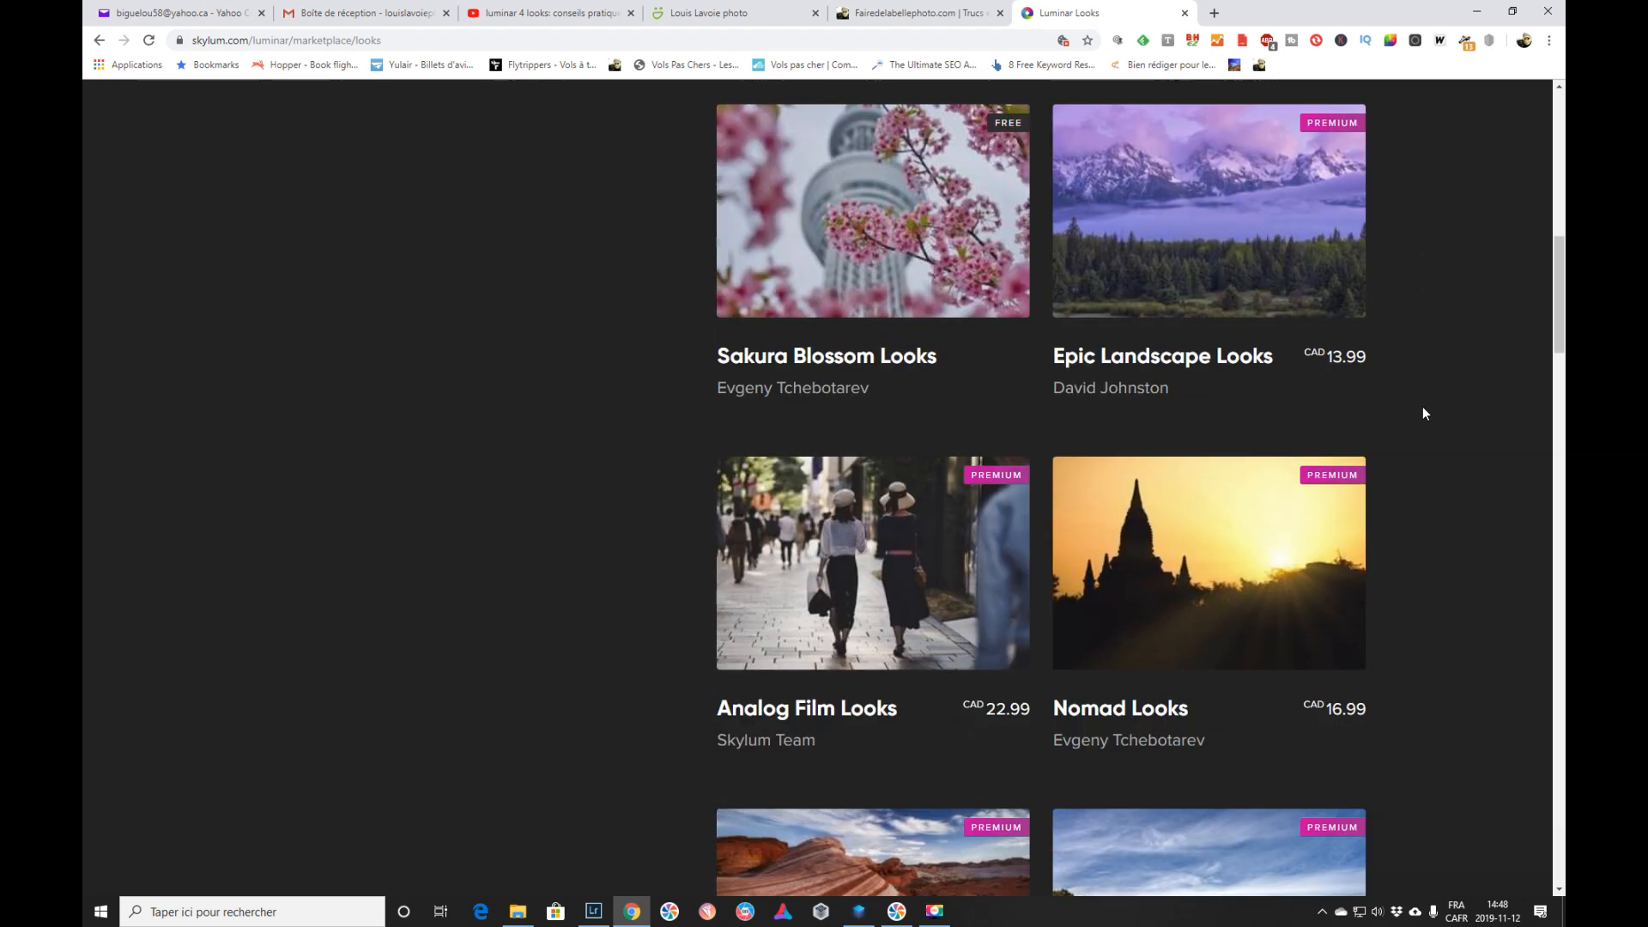
{"action": "scroll", "coordinate": [1423, 405], "scroll_direction": "down", "scroll_amount": 7}
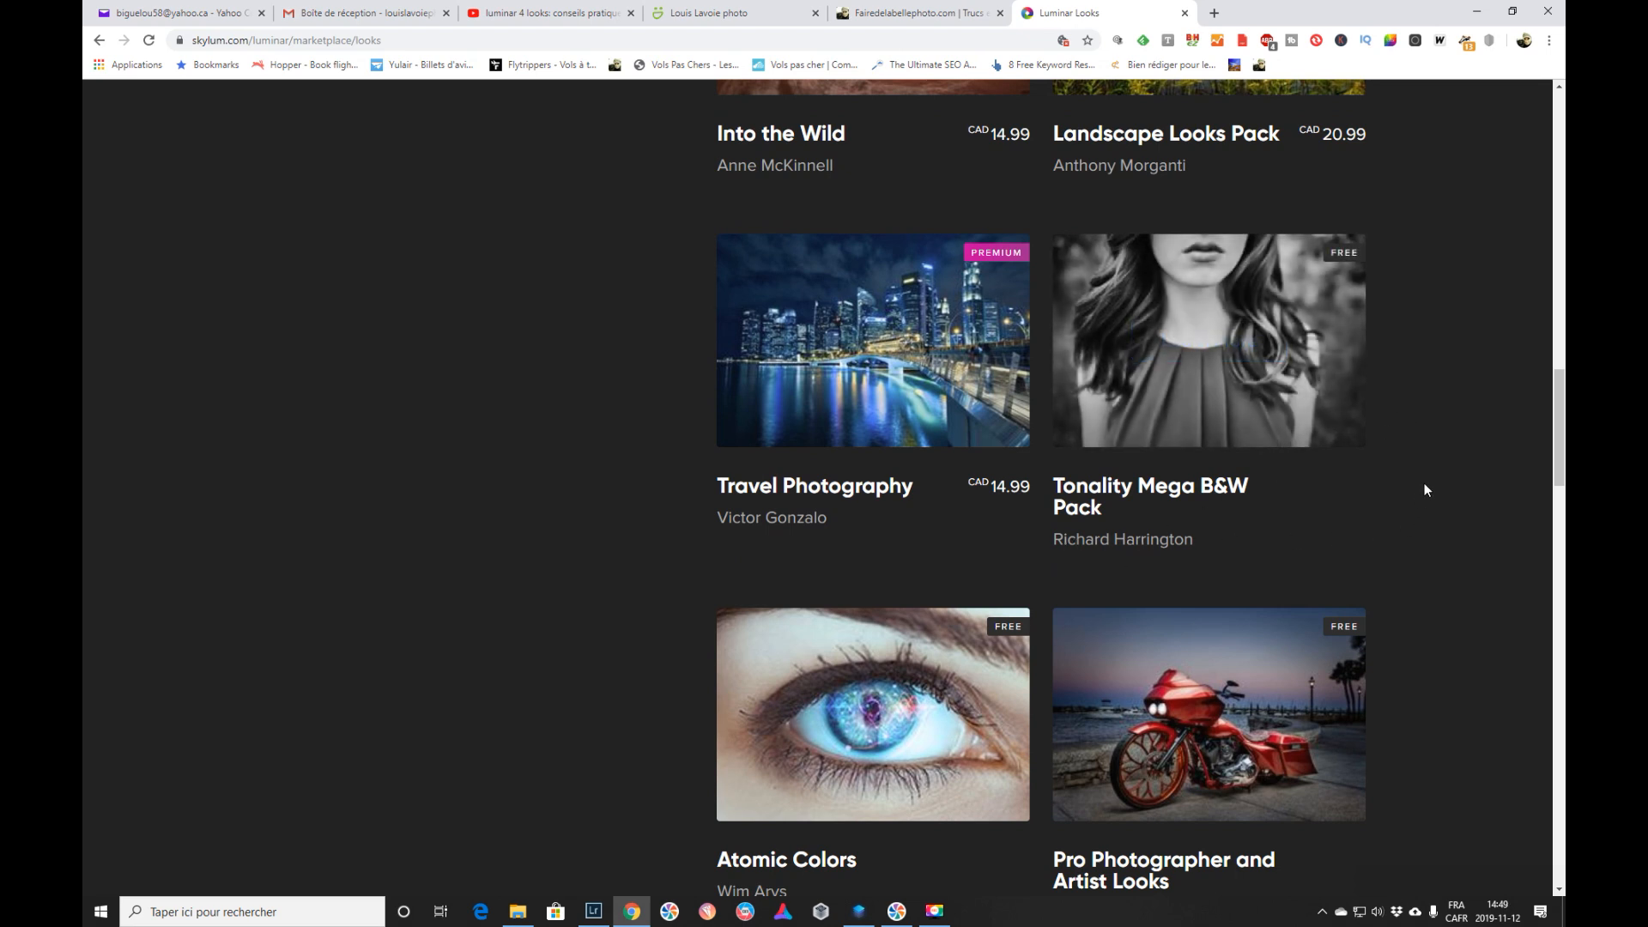
{"action": "scroll", "coordinate": [1424, 484], "scroll_direction": "down", "scroll_amount": 5}
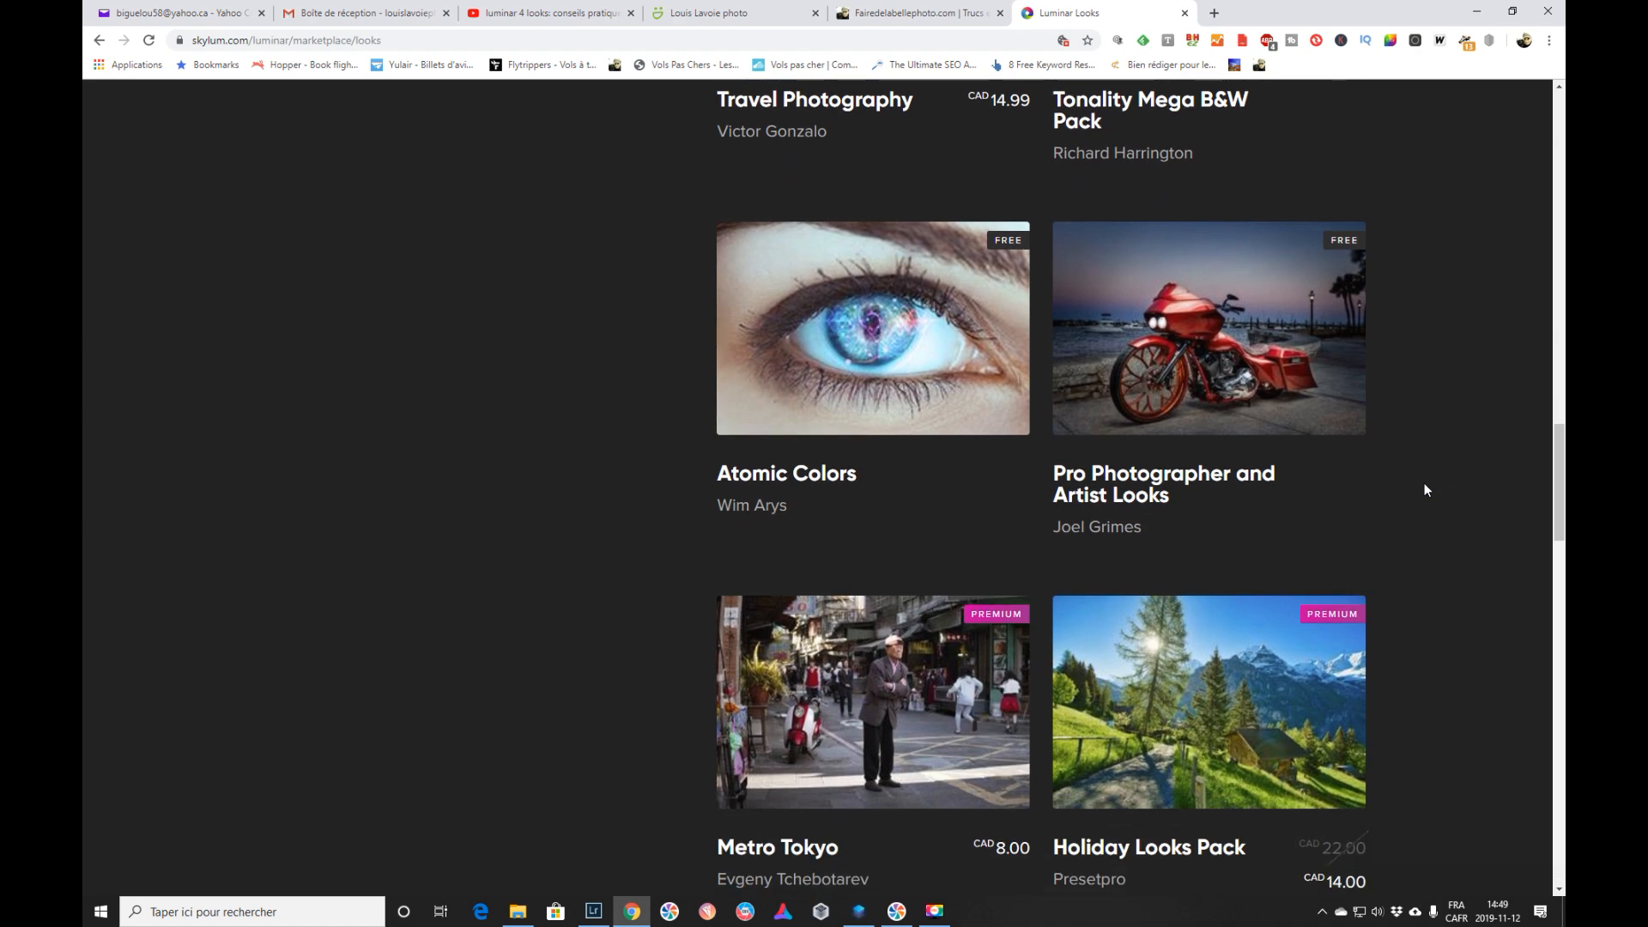
{"action": "scroll", "coordinate": [1424, 489], "scroll_direction": "down", "scroll_amount": 7}
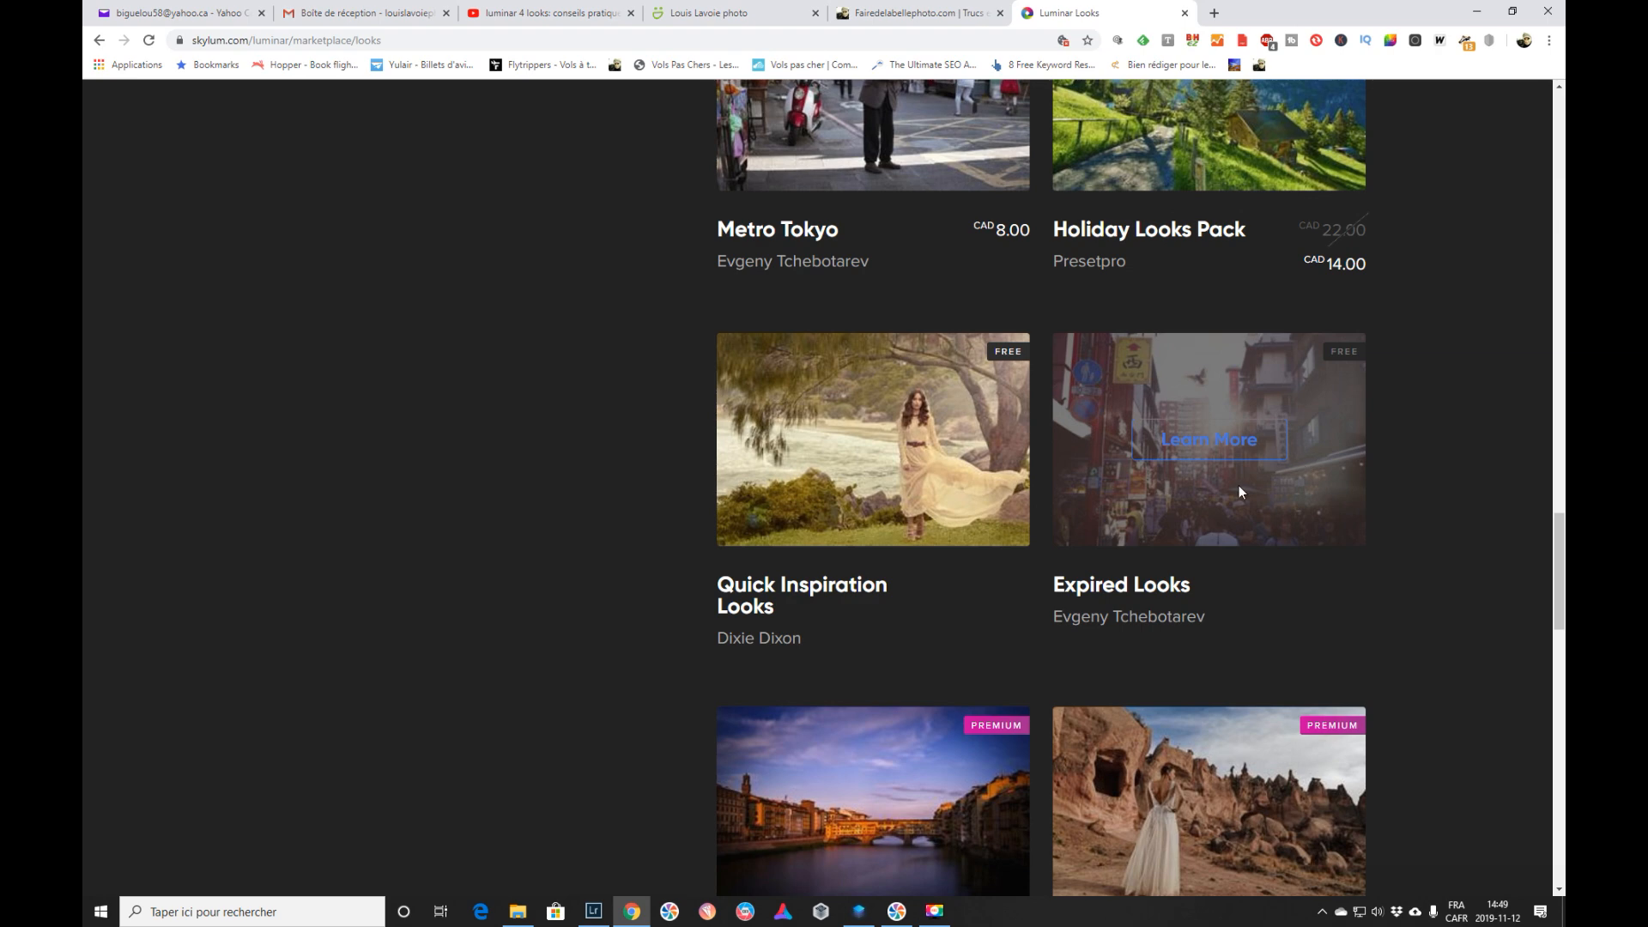
{"action": "scroll", "coordinate": [1352, 508], "scroll_direction": "down", "scroll_amount": 9}
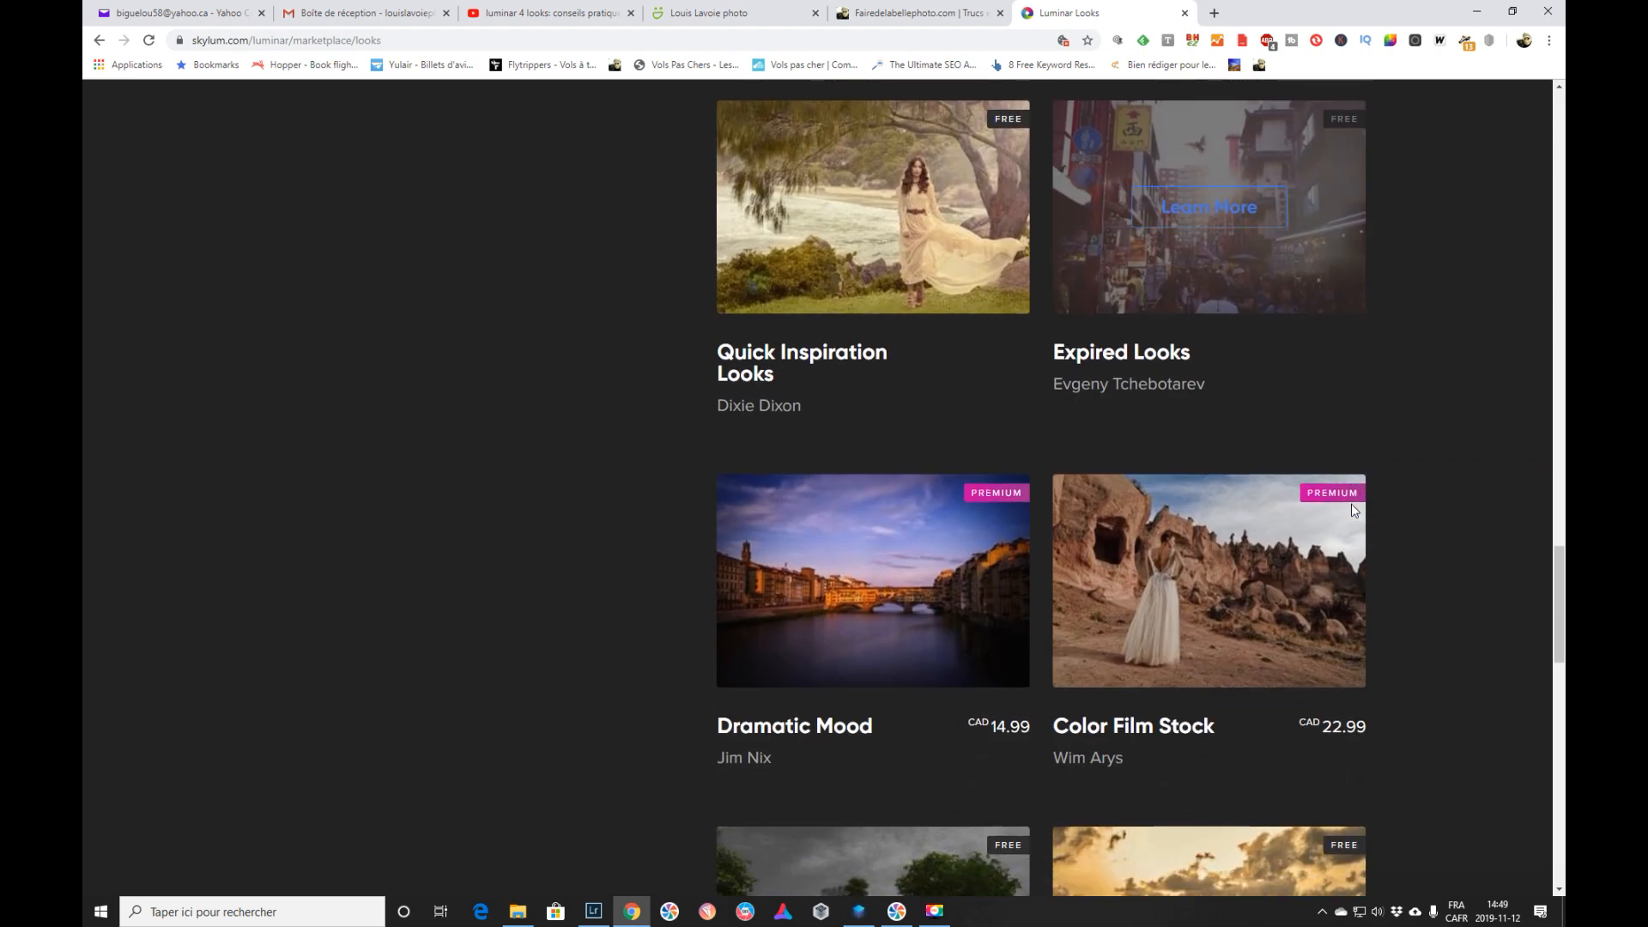
{"action": "scroll", "coordinate": [1352, 505], "scroll_direction": "down", "scroll_amount": 1}
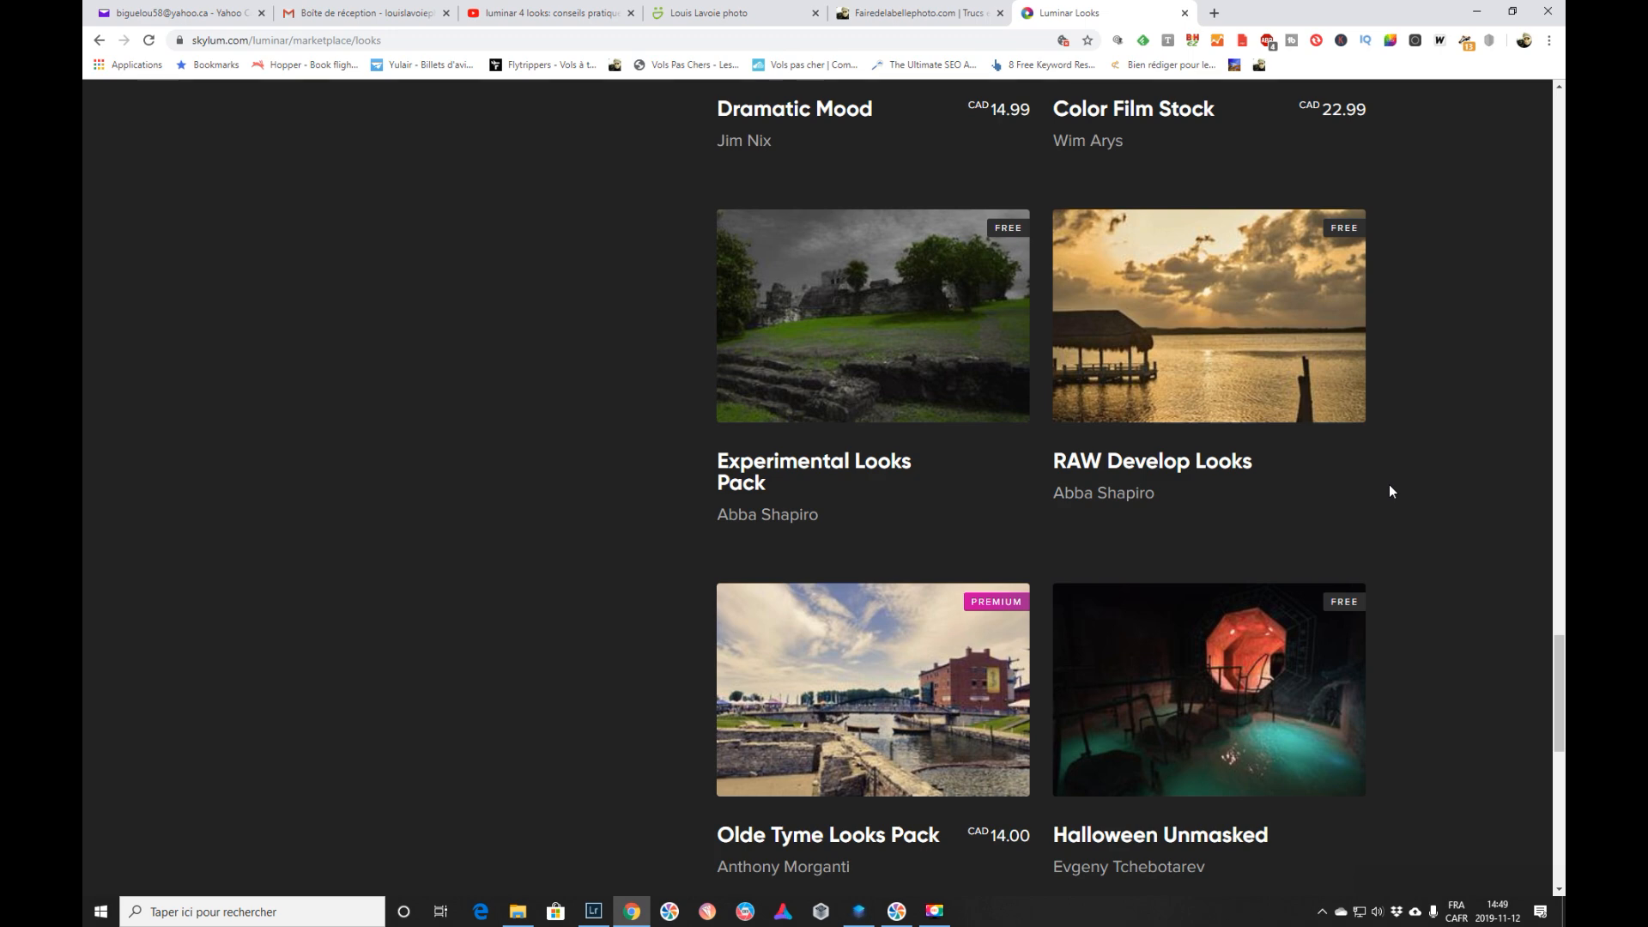
{"action": "scroll", "coordinate": [1390, 485], "scroll_direction": "down", "scroll_amount": 7}
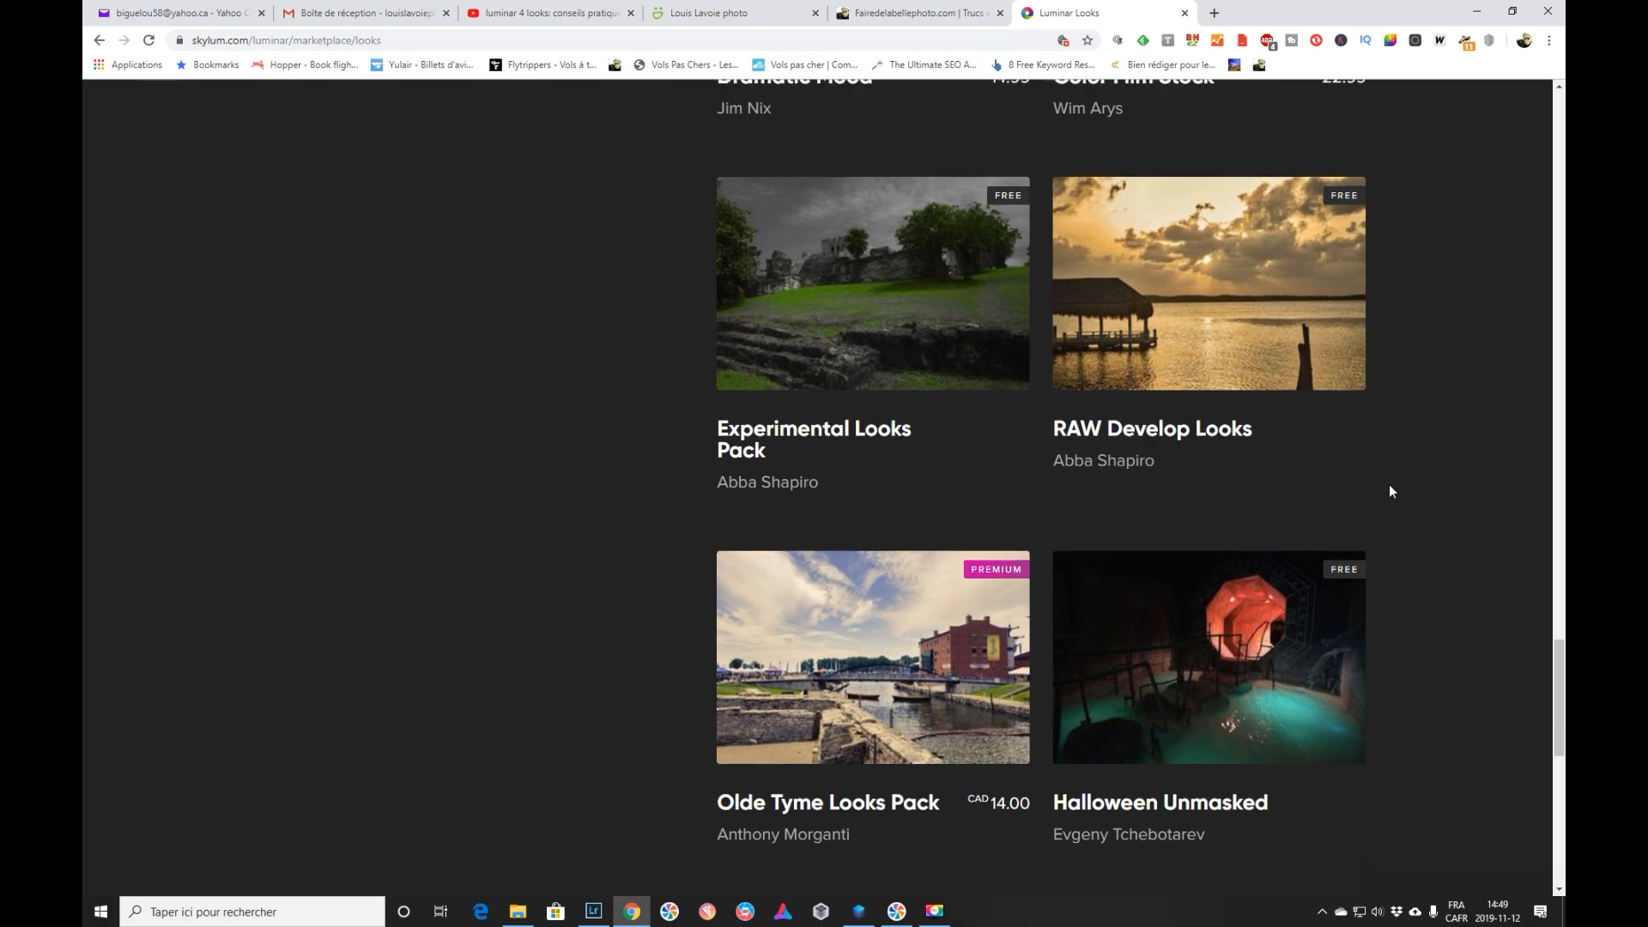
{"action": "scroll", "coordinate": [1388, 487], "scroll_direction": "down", "scroll_amount": 3}
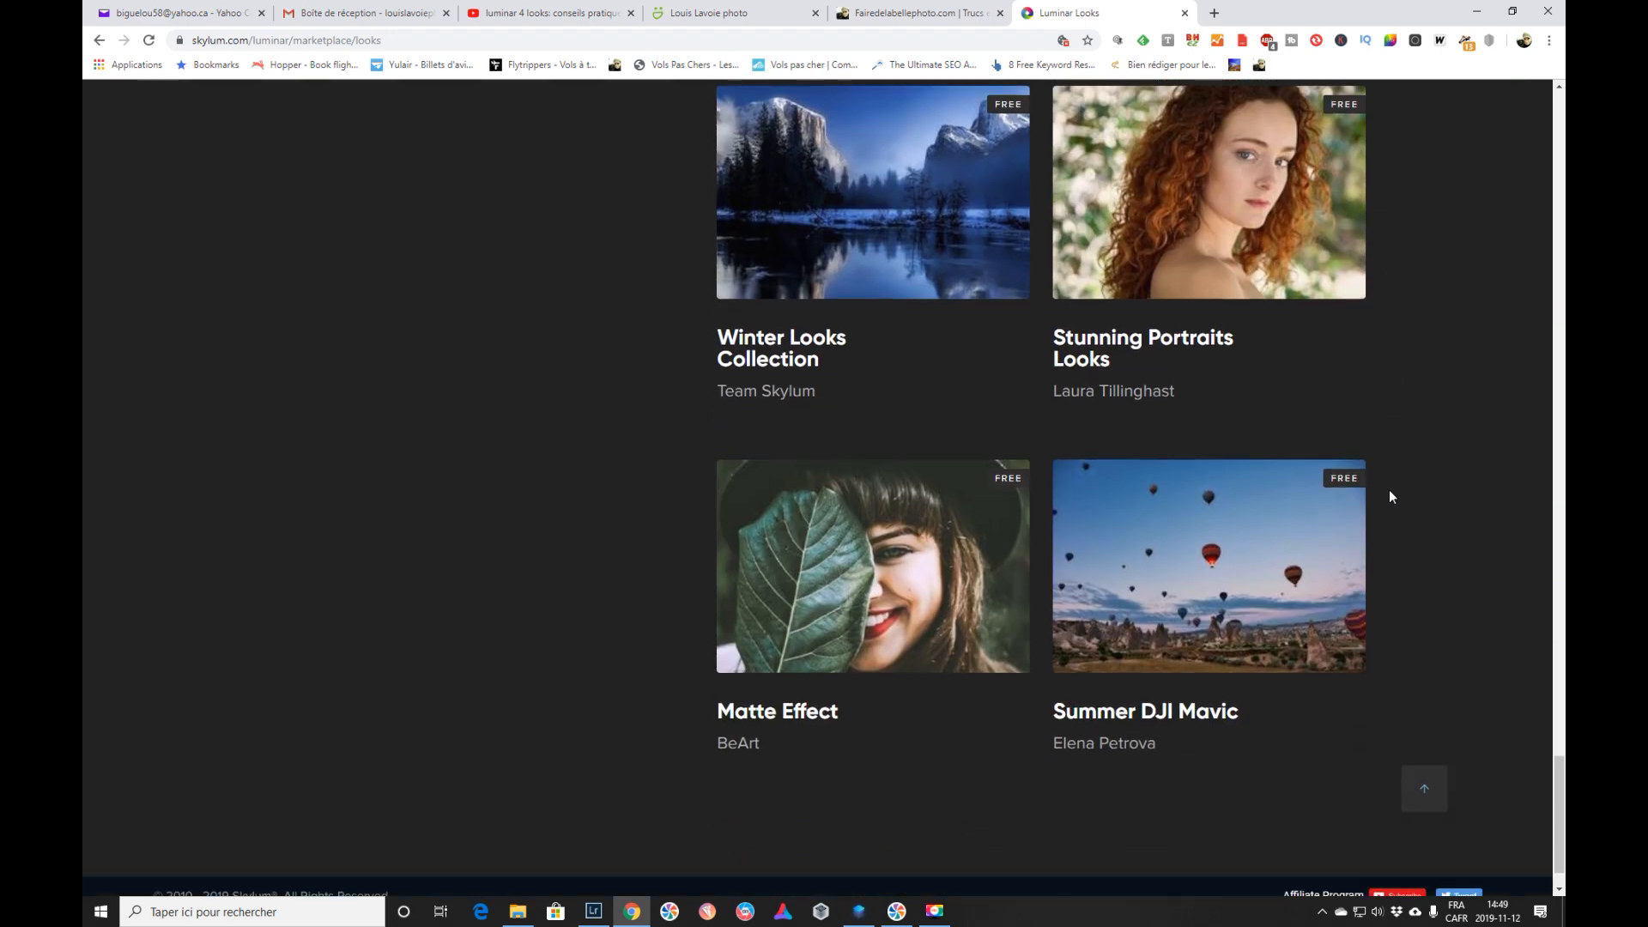
Step: Open the page of the free Stunning Portraits Looks pack and download it
{"action": "scroll", "coordinate": [1389, 489], "scroll_direction": "up", "scroll_amount": 3}
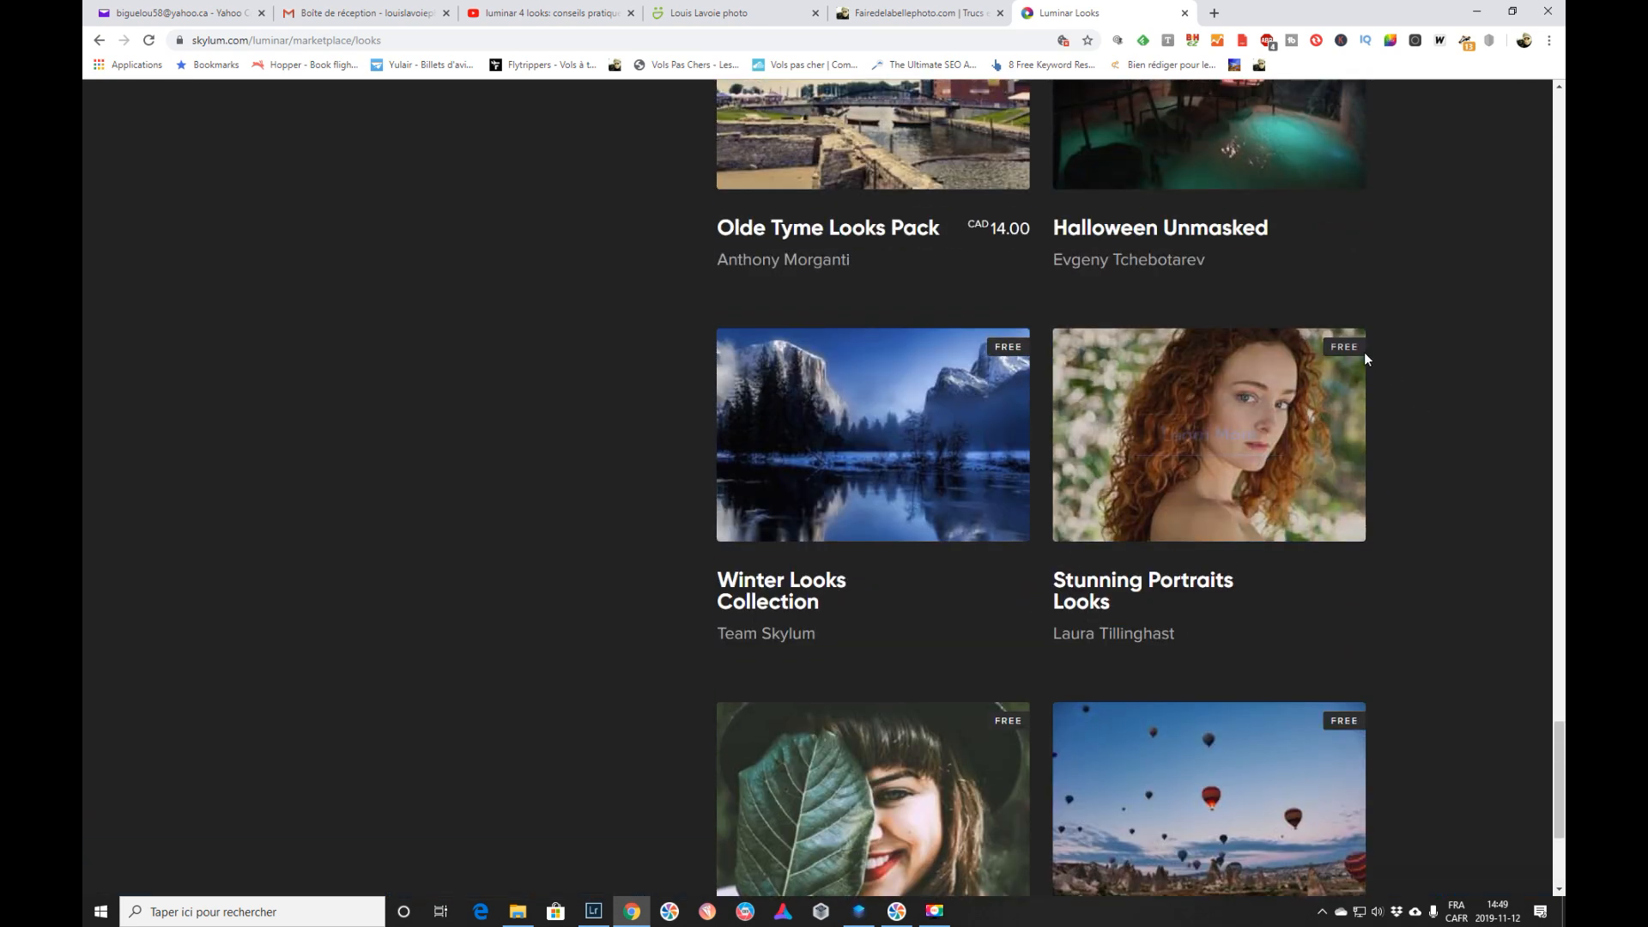
{"action": "left_click", "coordinate": [1233, 438]}
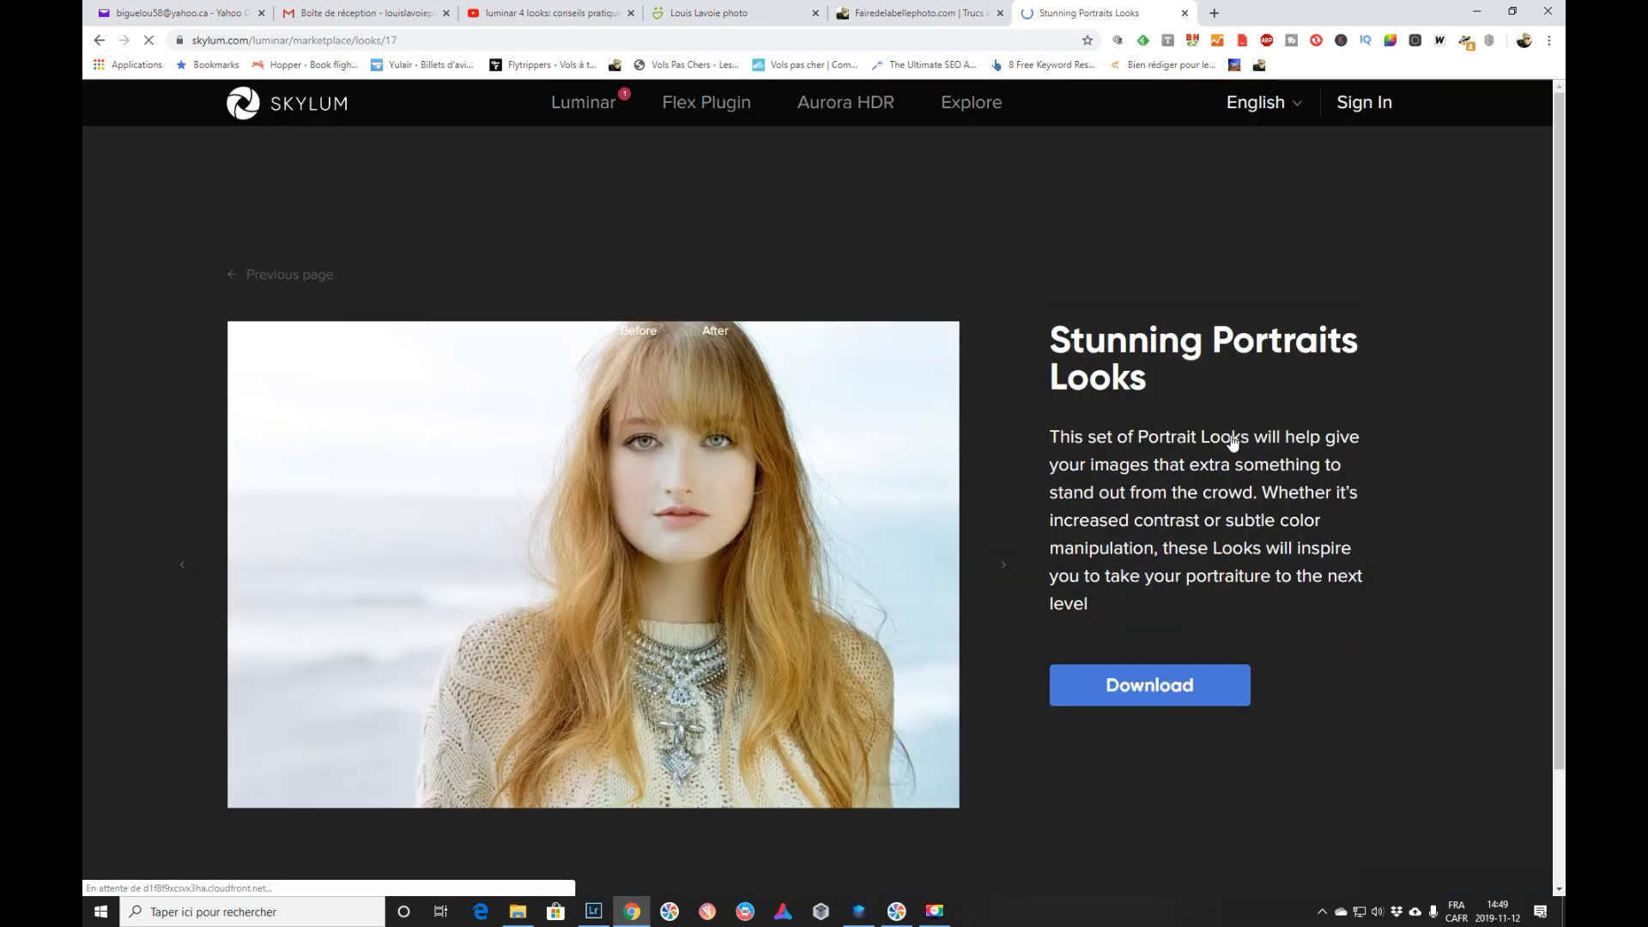
{"action": "left_click", "coordinate": [1165, 686]}
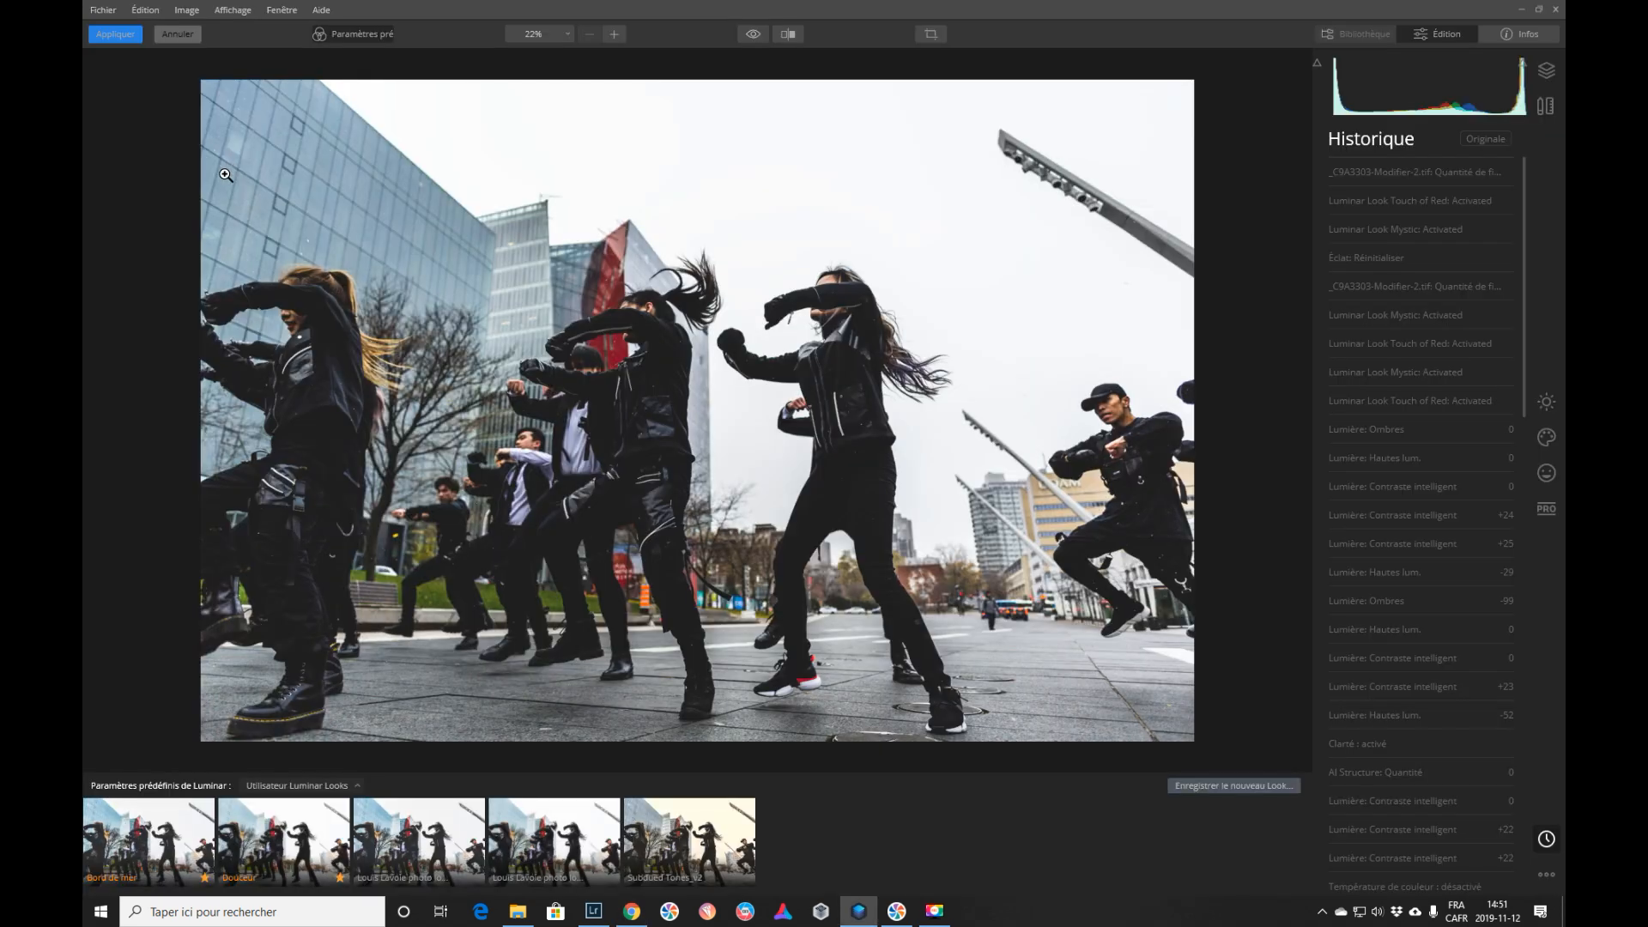
Step: Back in Luminar 4, add the Winter Collection file from the Winter Collection Presets folder as a new Luminar Looks collection
{"action": "left_click", "coordinate": [105, 10]}
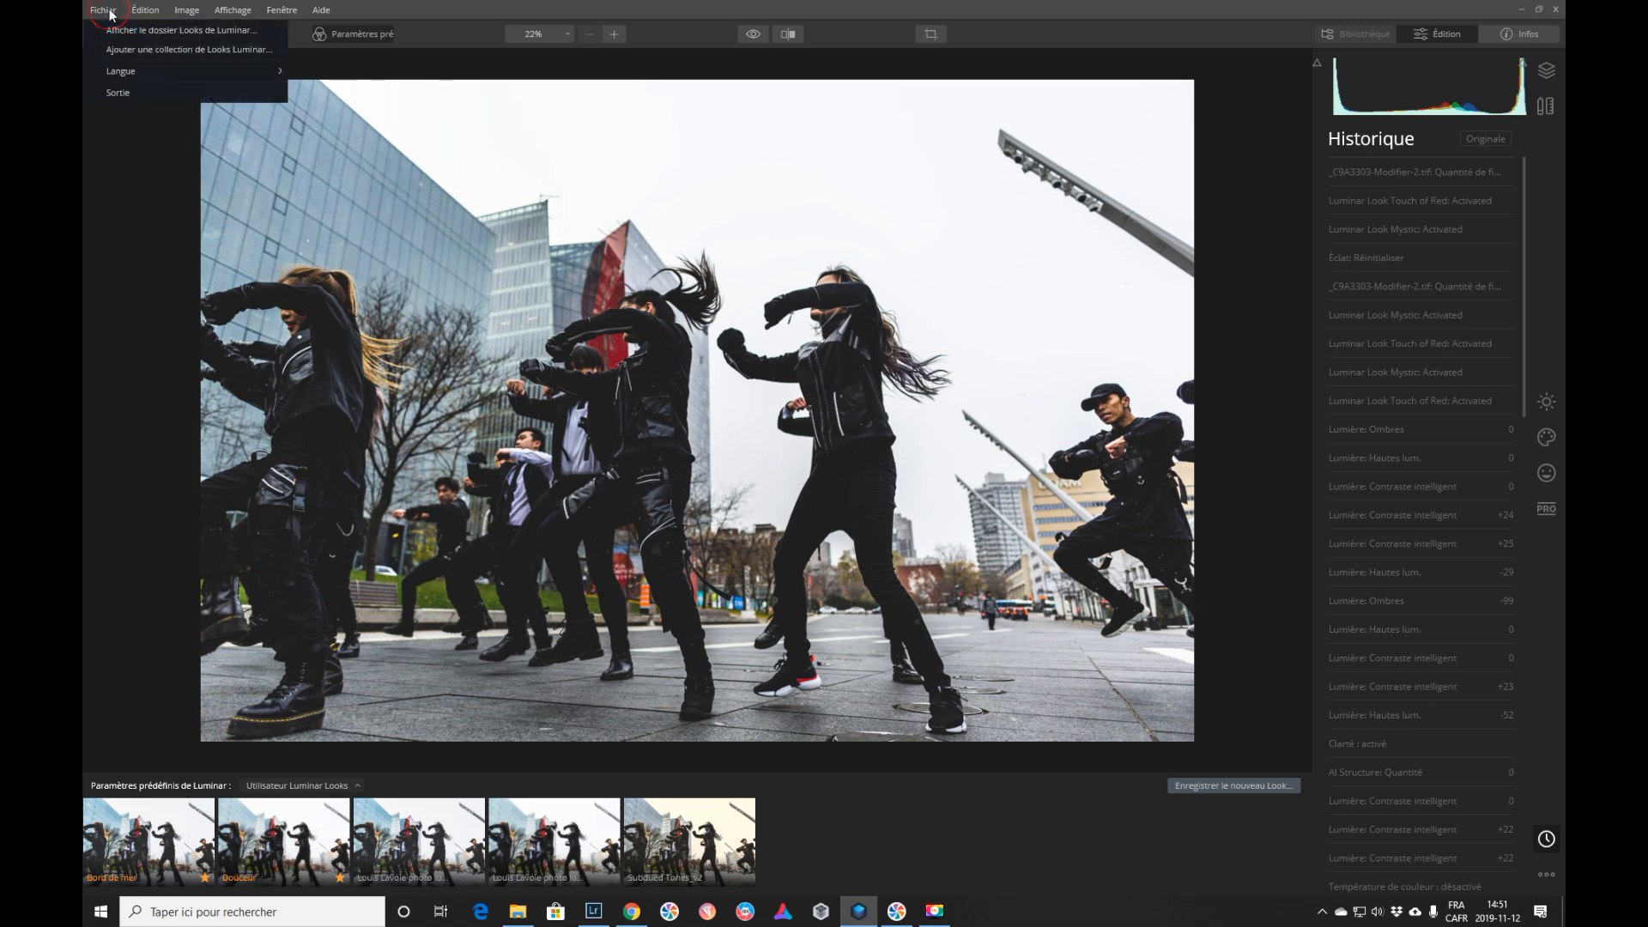
{"action": "left_click", "coordinate": [130, 49]}
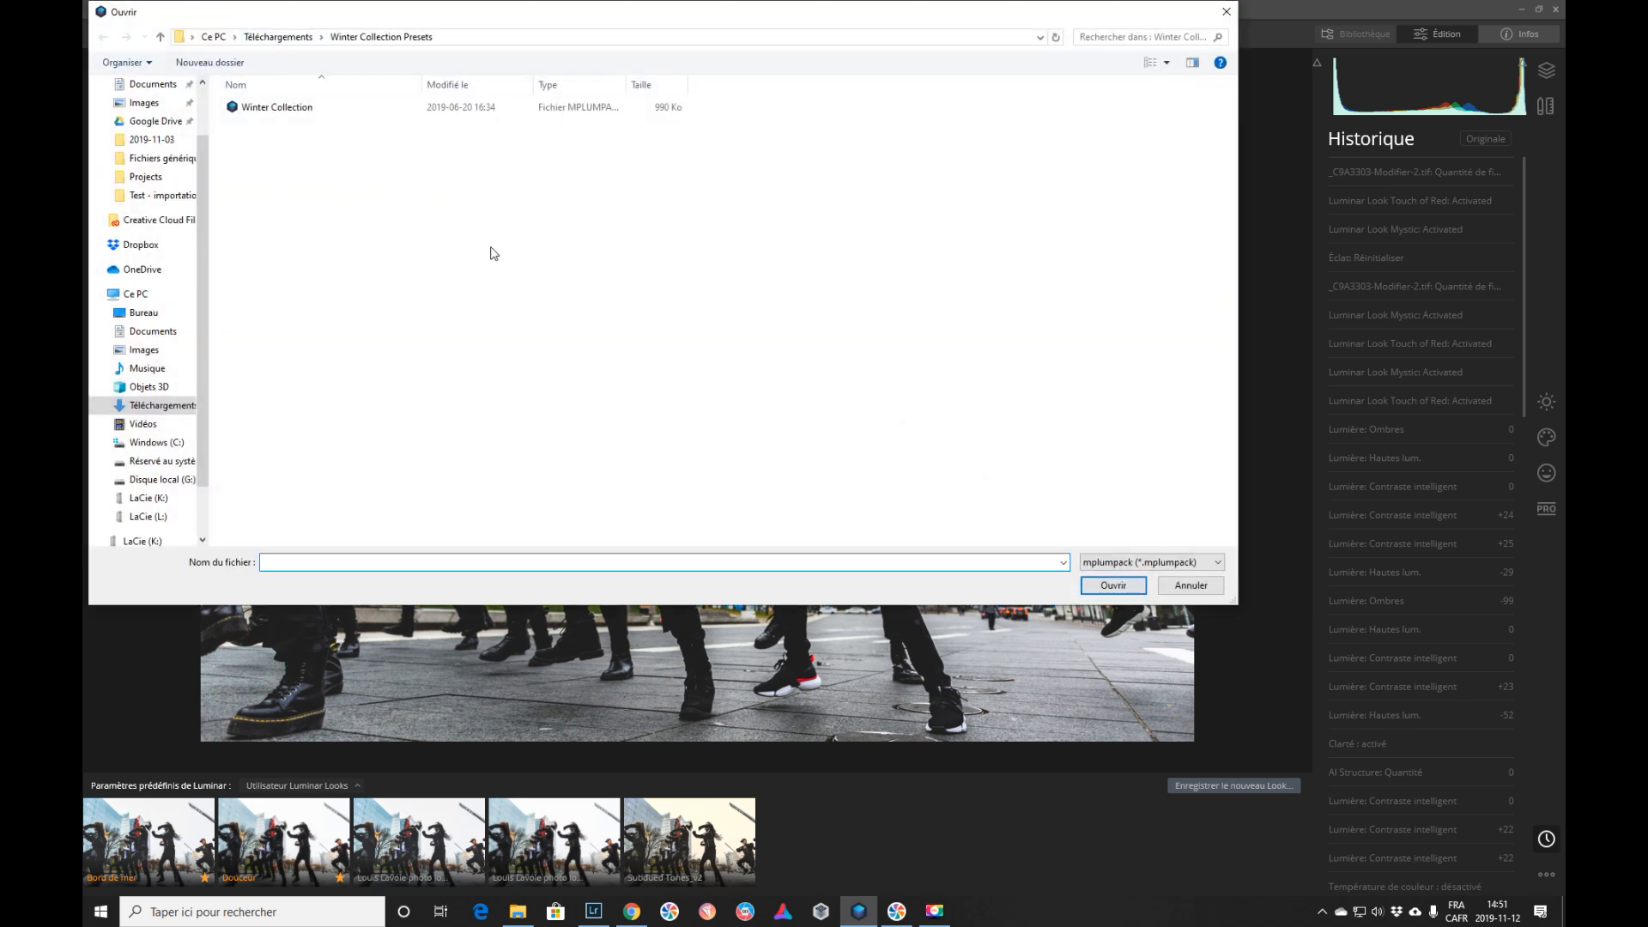
{"action": "left_click", "coordinate": [282, 111]}
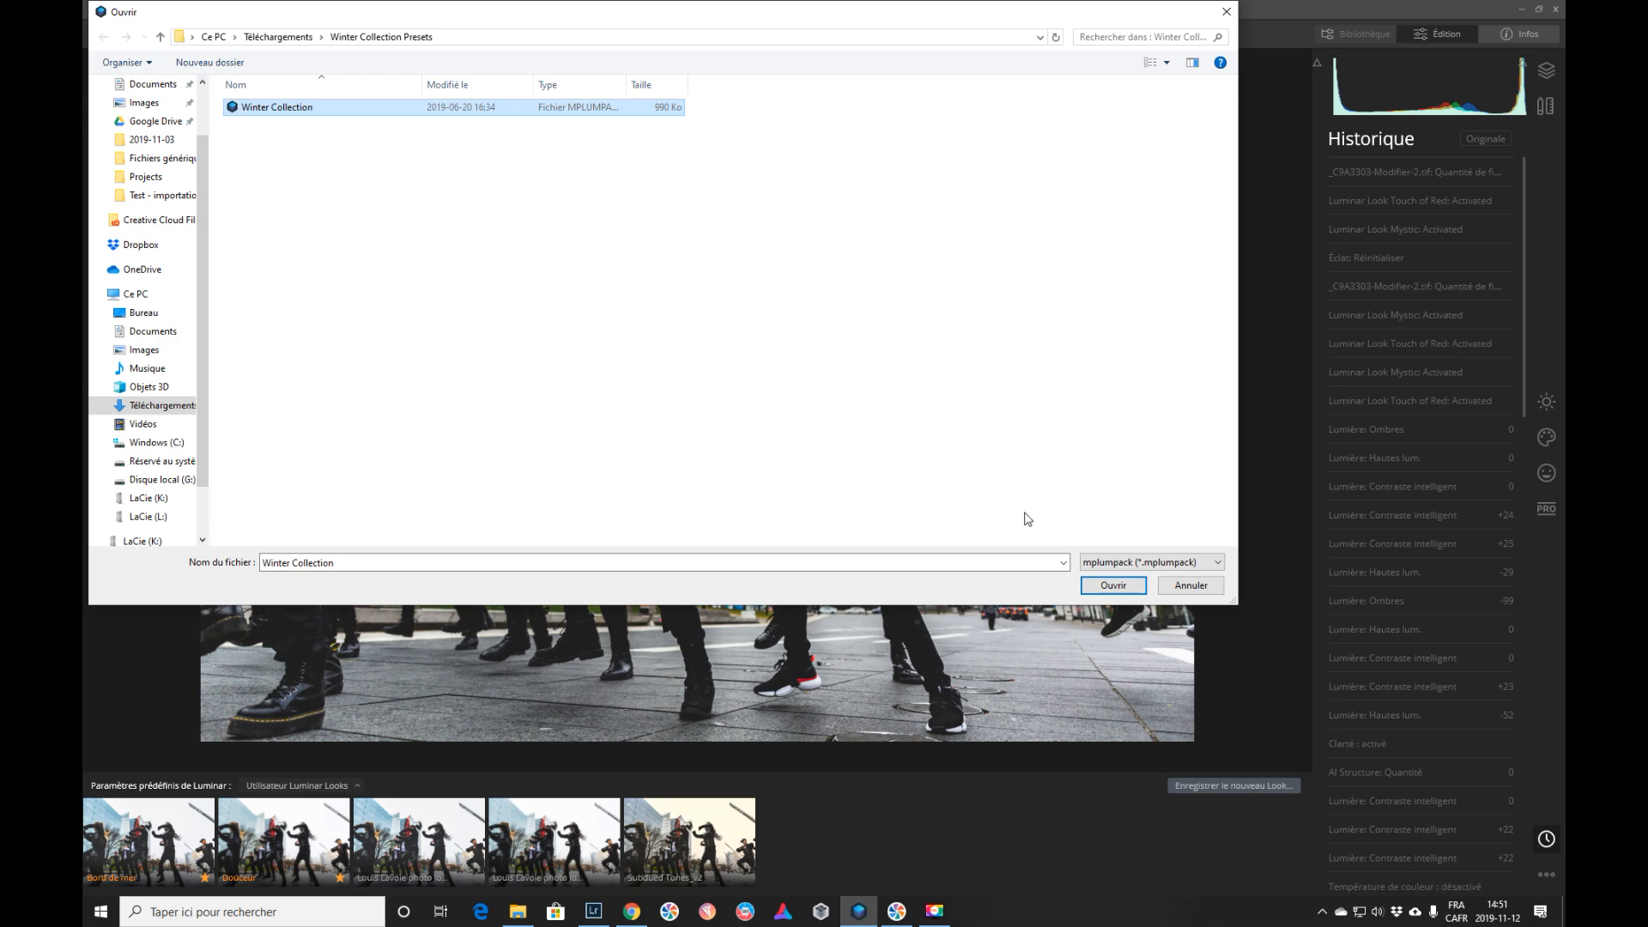
{"action": "left_click", "coordinate": [1114, 585]}
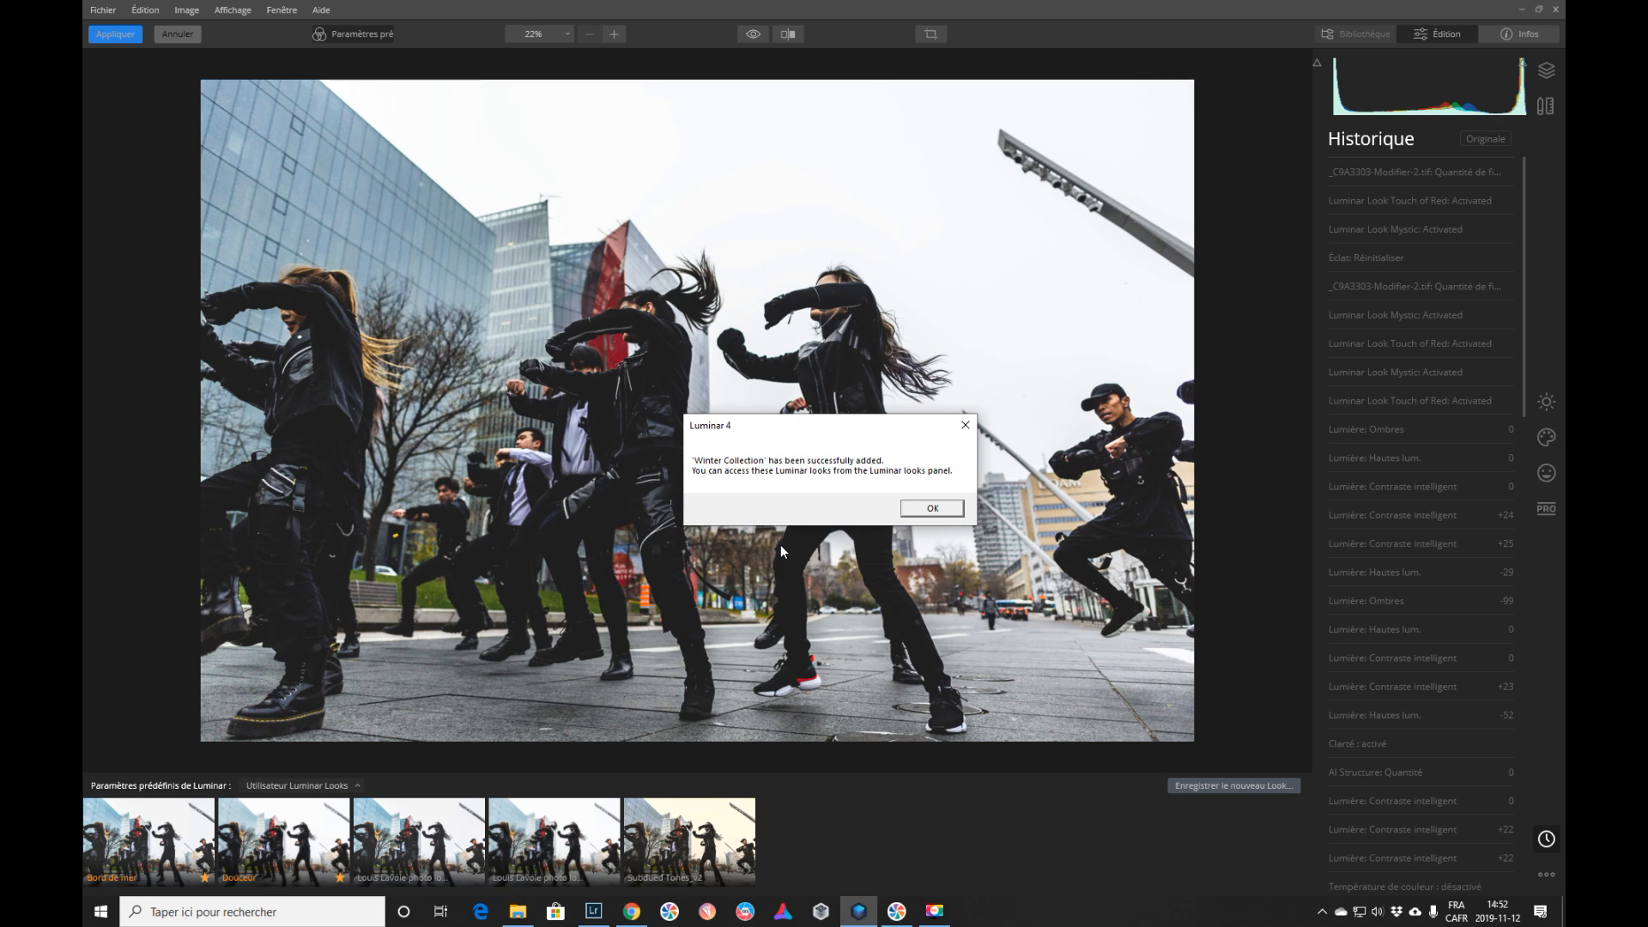
Step: Dismiss the import confirmation and display the looks of the newly added Winter Collection
{"action": "left_click", "coordinate": [944, 510]}
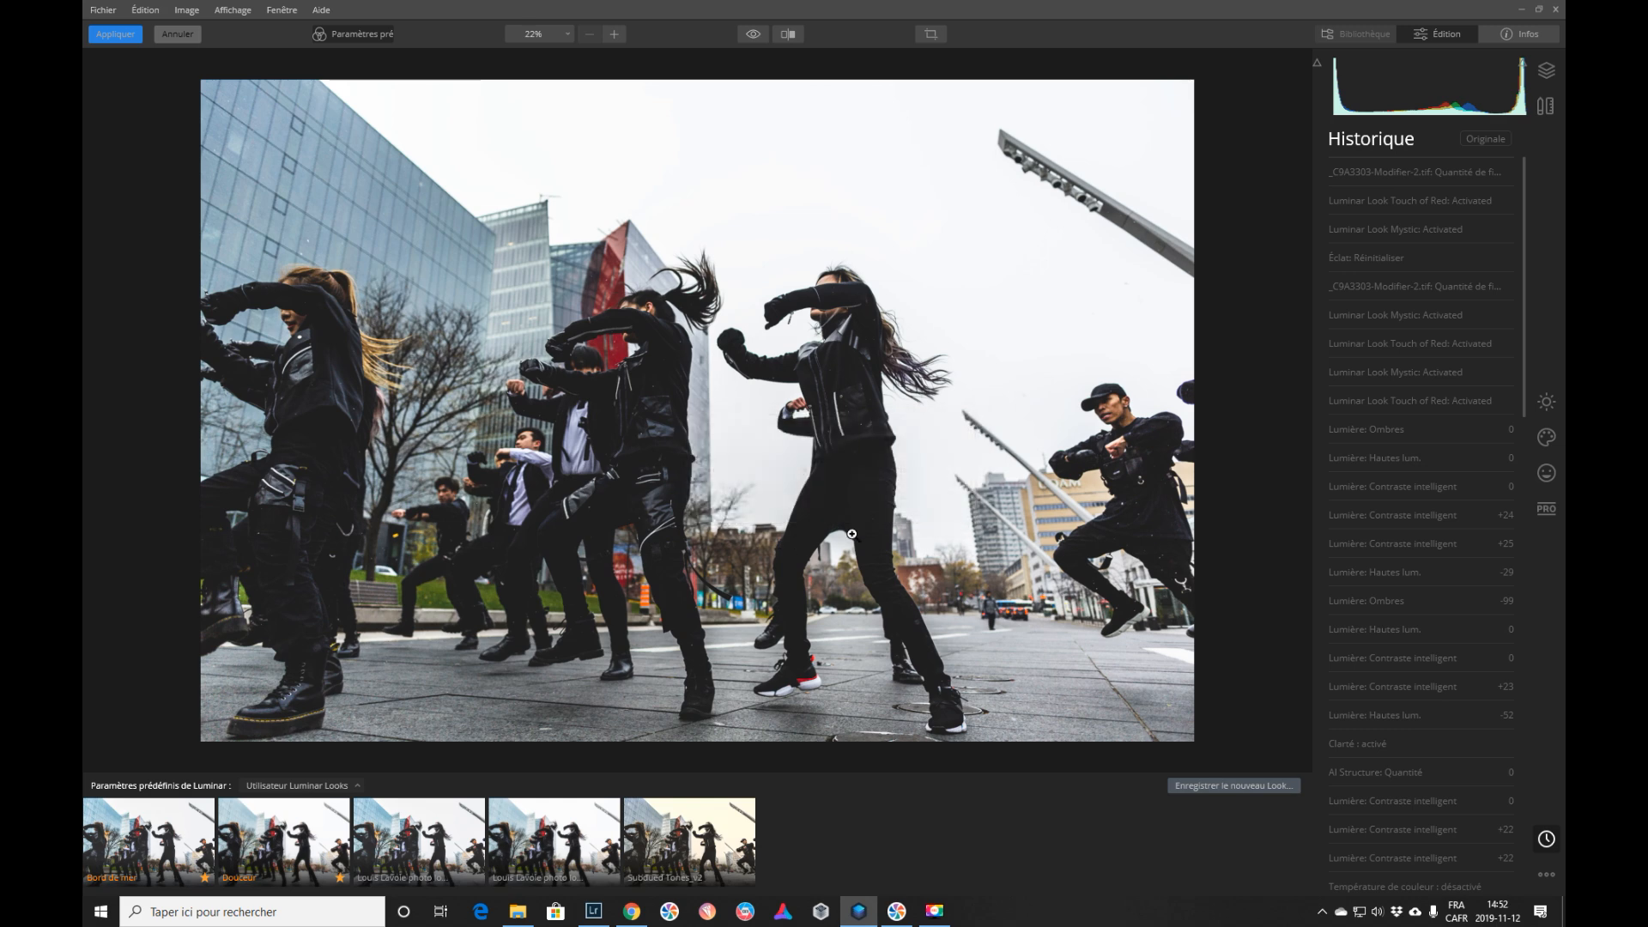
{"action": "left_click", "coordinate": [356, 786]}
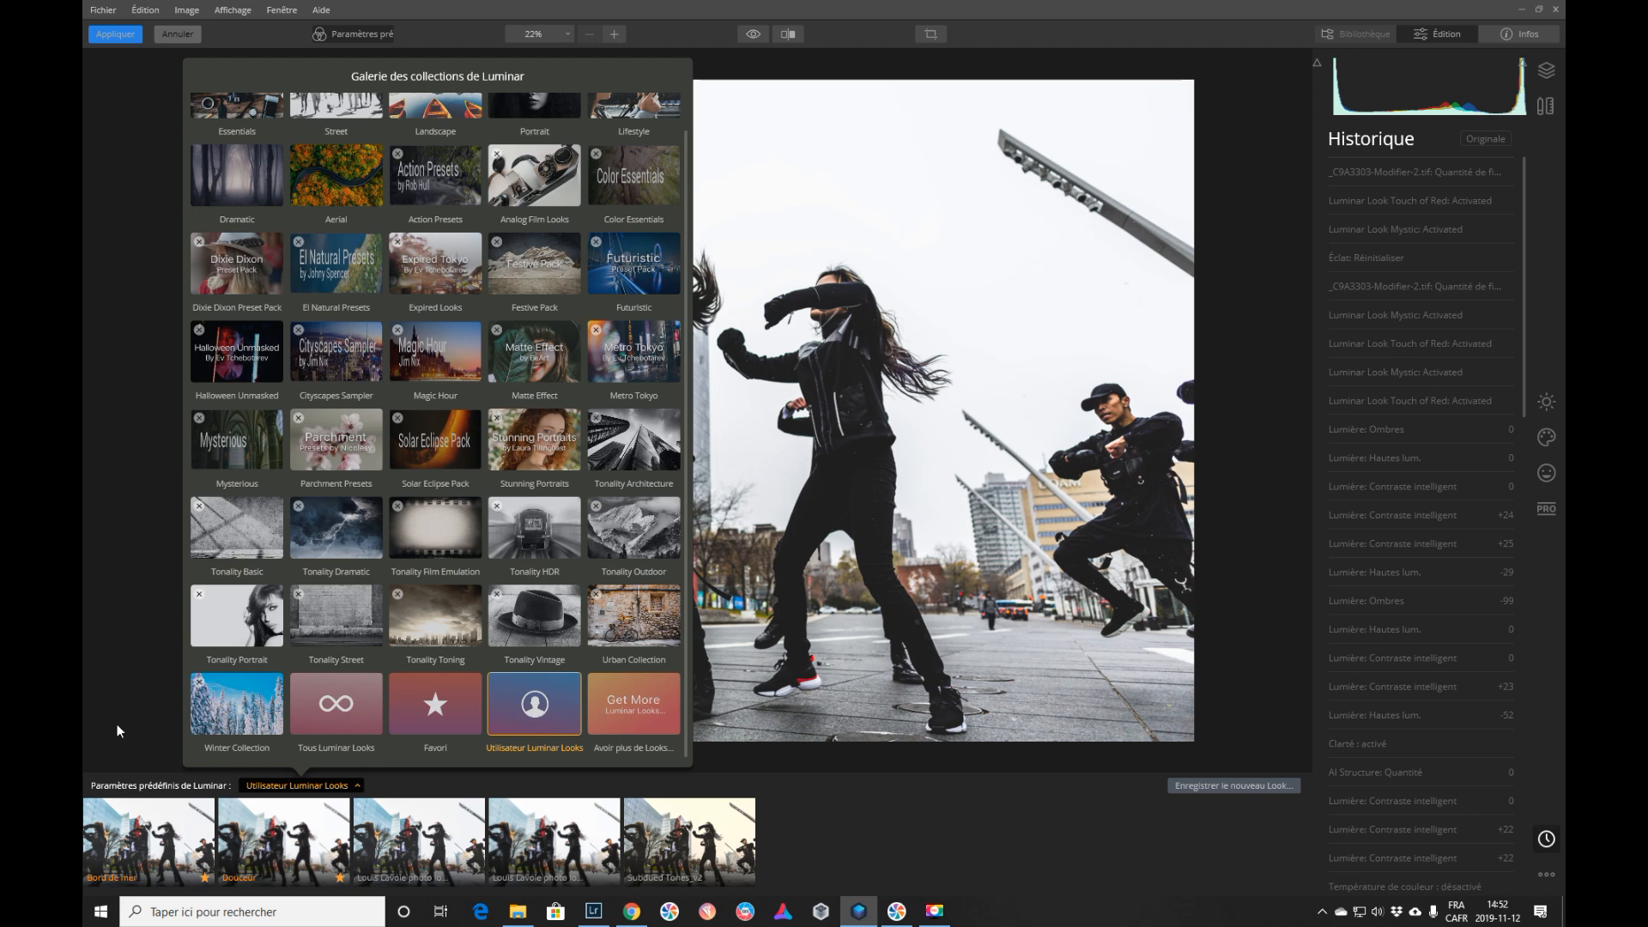
{"action": "left_click", "coordinate": [255, 708]}
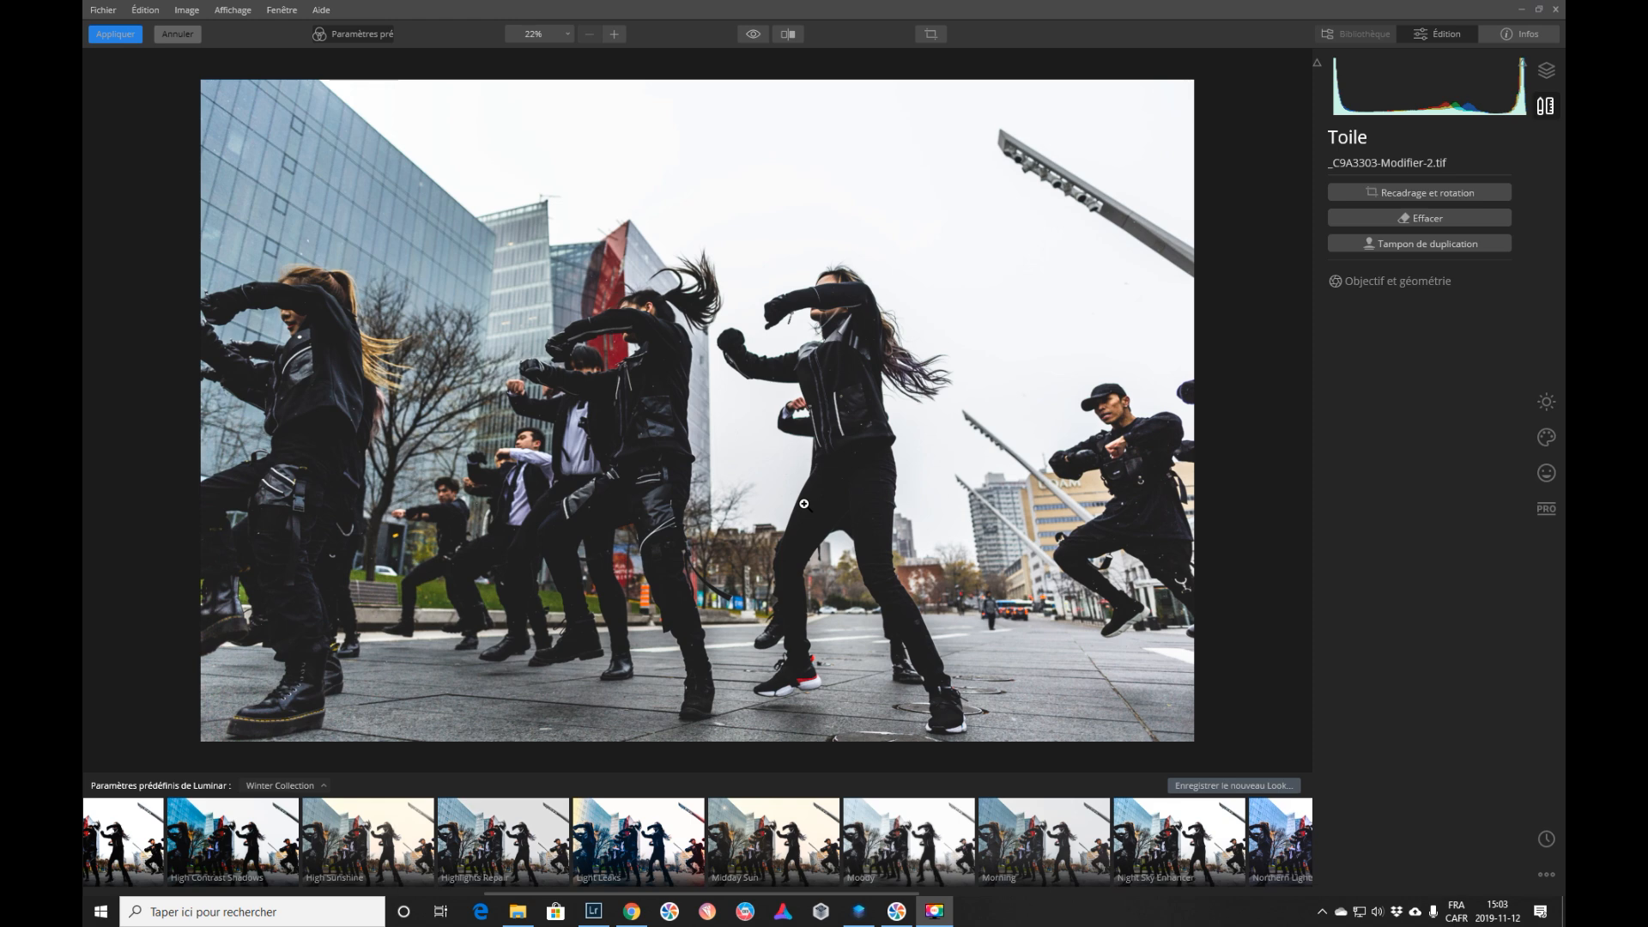
Step: Add a new adjustment layer above the photo and apply the Moody look from the Winter Collection to it
{"action": "left_click", "coordinate": [1548, 74]}
{"action": "left_click", "coordinate": [1506, 138]}
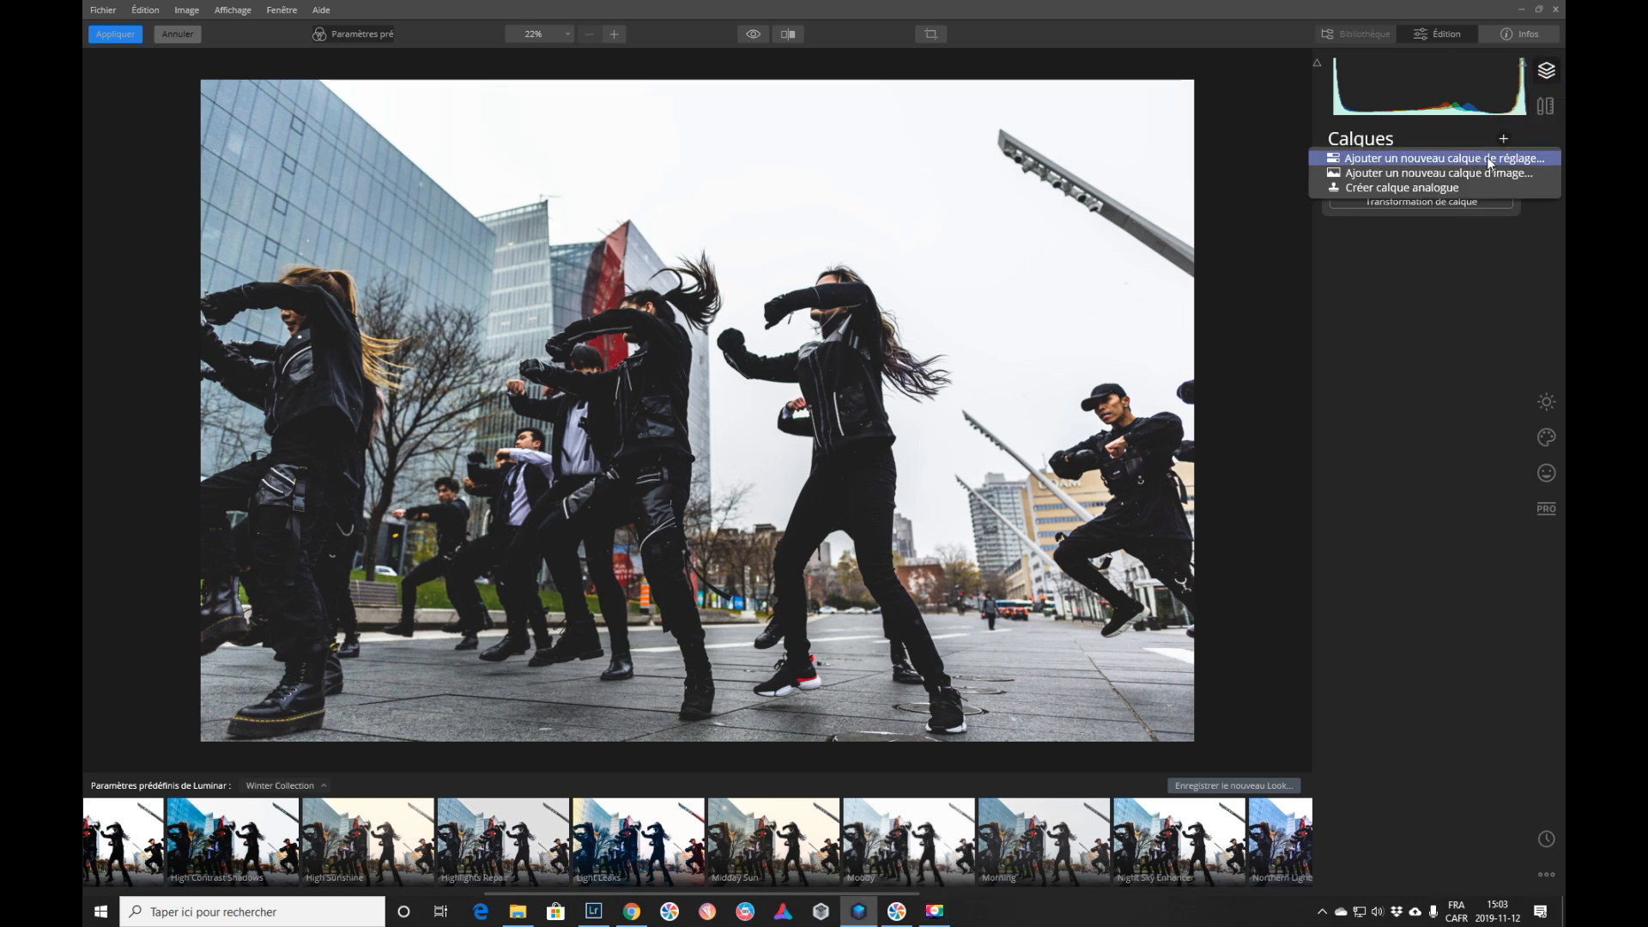
{"action": "left_click", "coordinate": [1483, 158]}
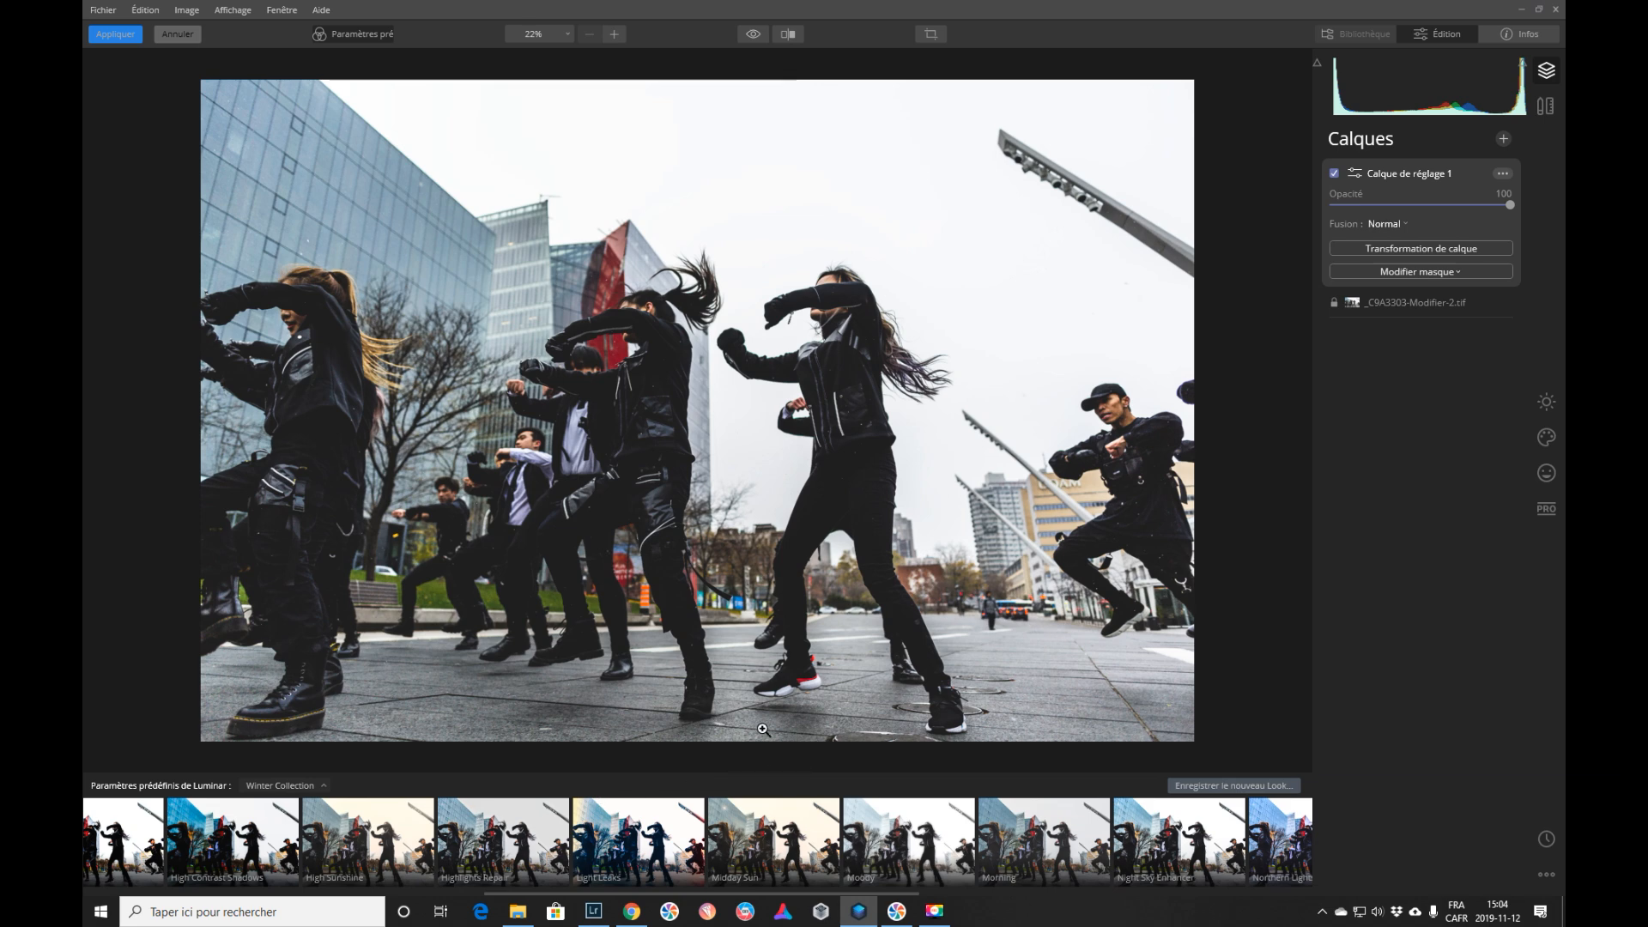
{"action": "left_click", "coordinate": [901, 858]}
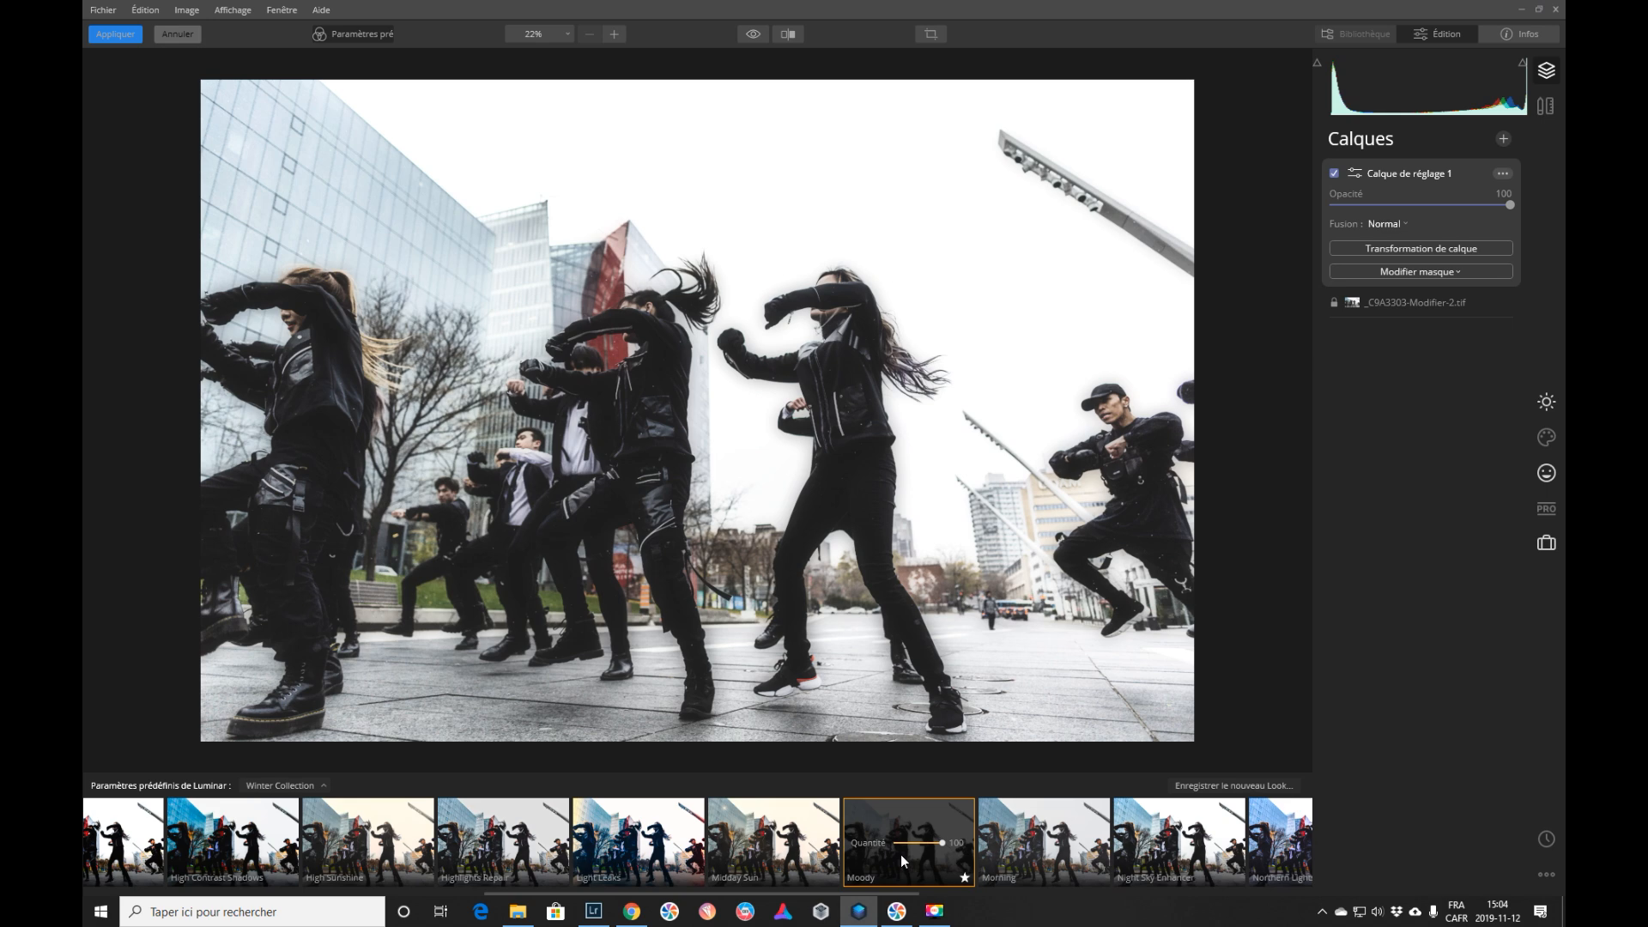
Step: Compare the base layer with Calque de réglage 1 and examine its filters in each tool group, including Surexposition (High key) and Effet Orton
{"action": "left_click", "coordinate": [1402, 304]}
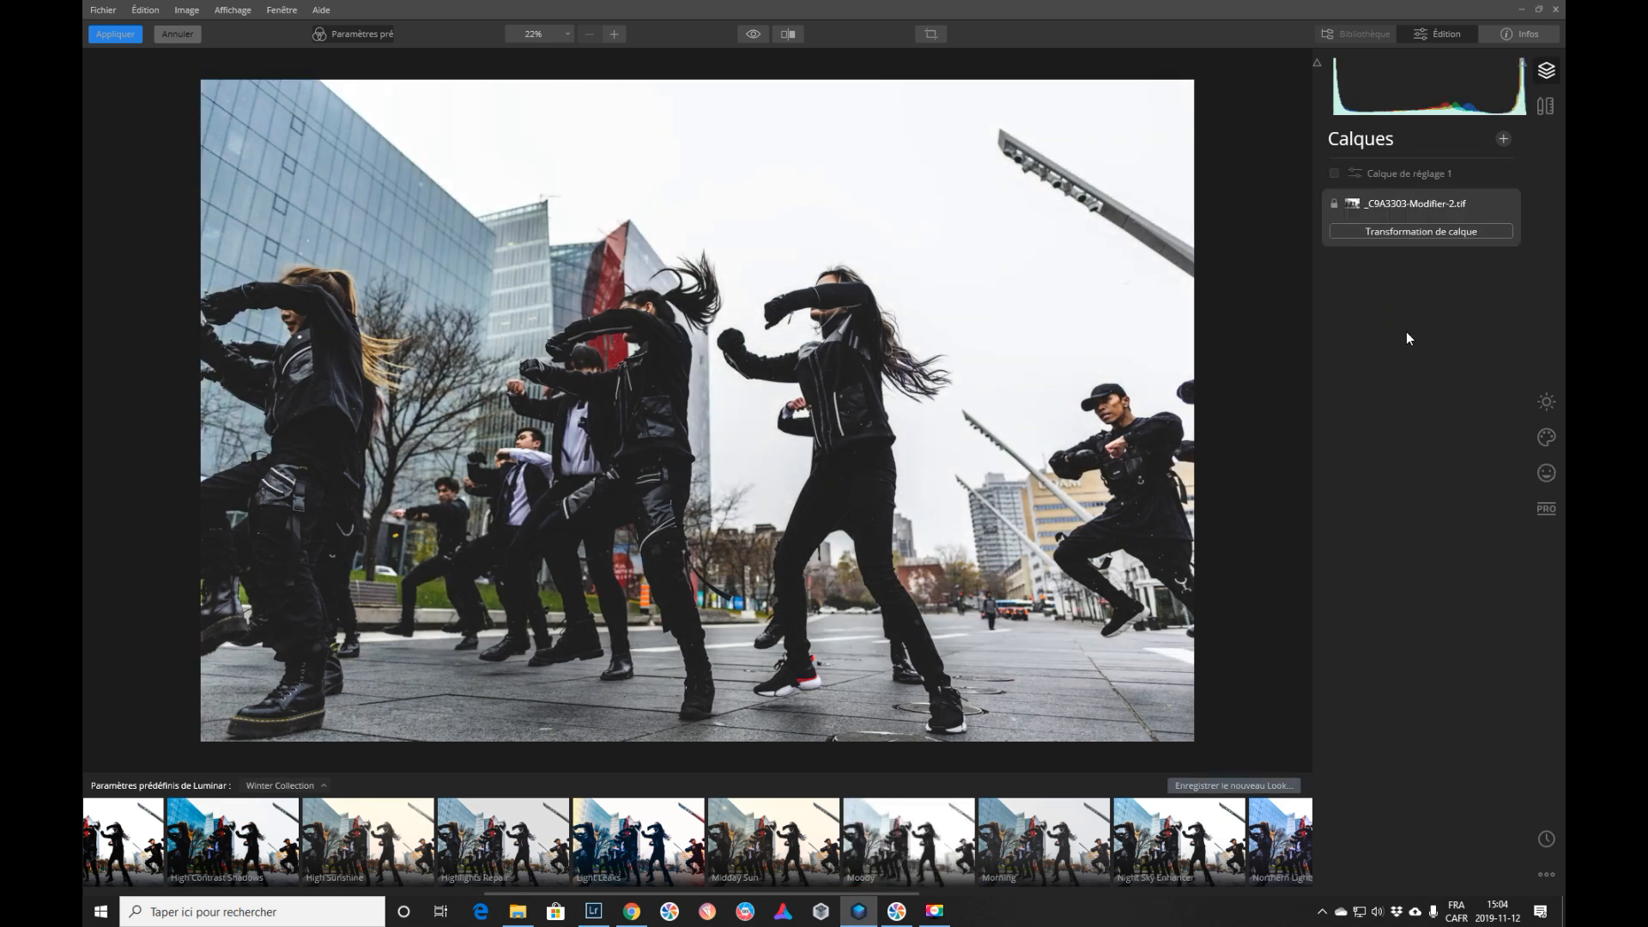
{"action": "left_click", "coordinate": [1424, 172]}
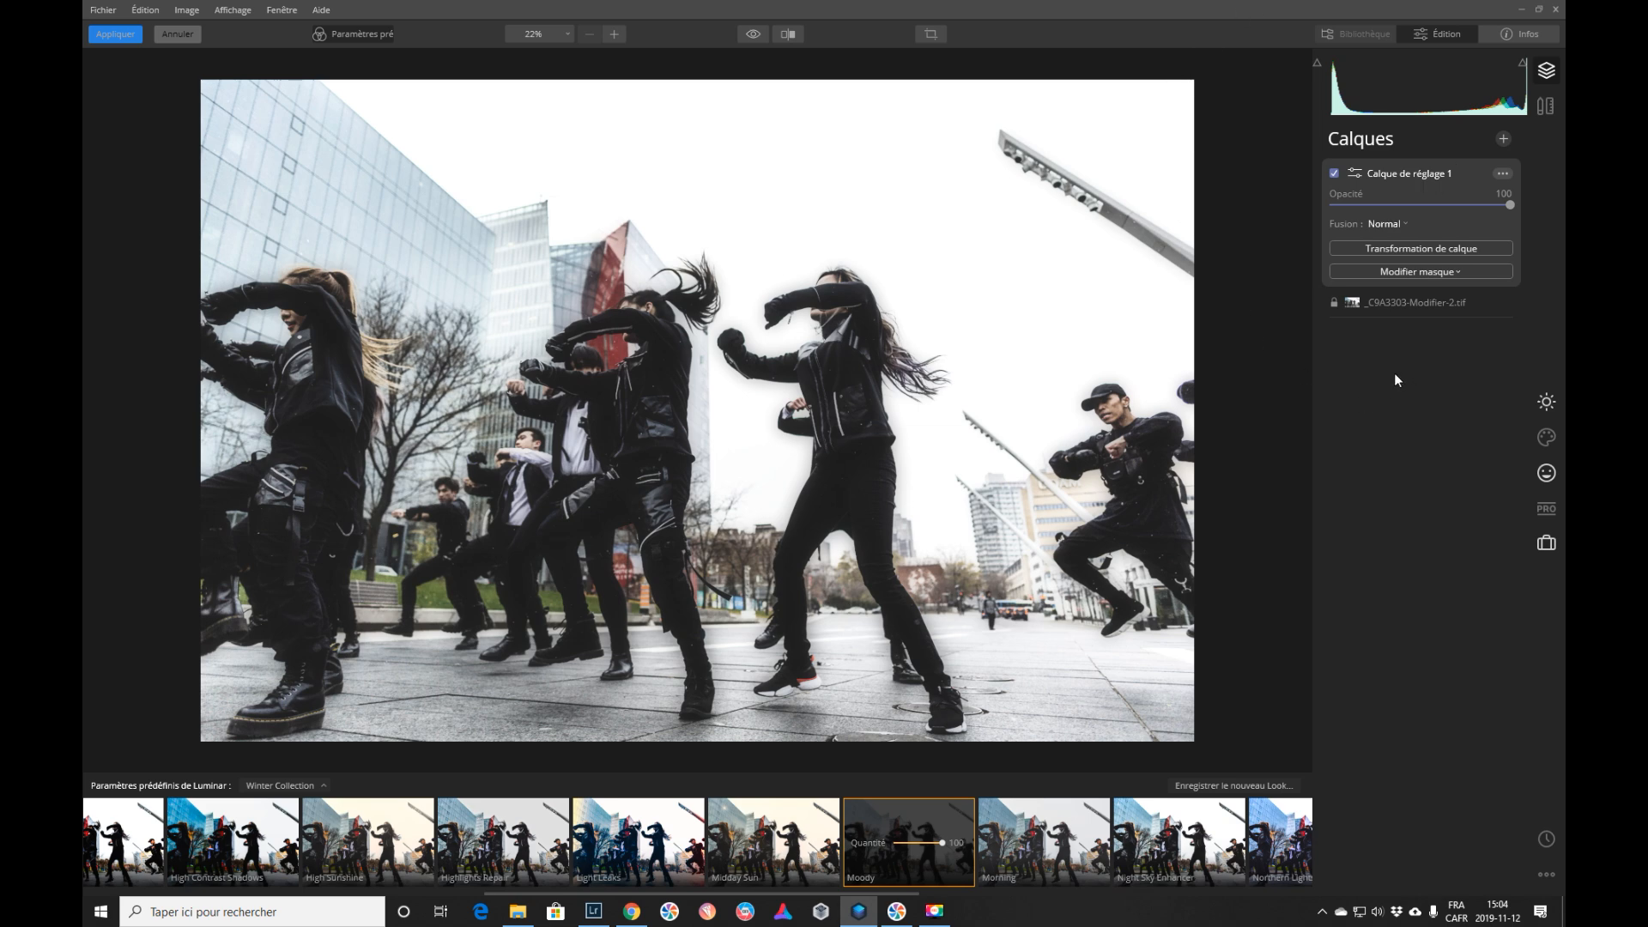
{"action": "left_click", "coordinate": [1545, 402]}
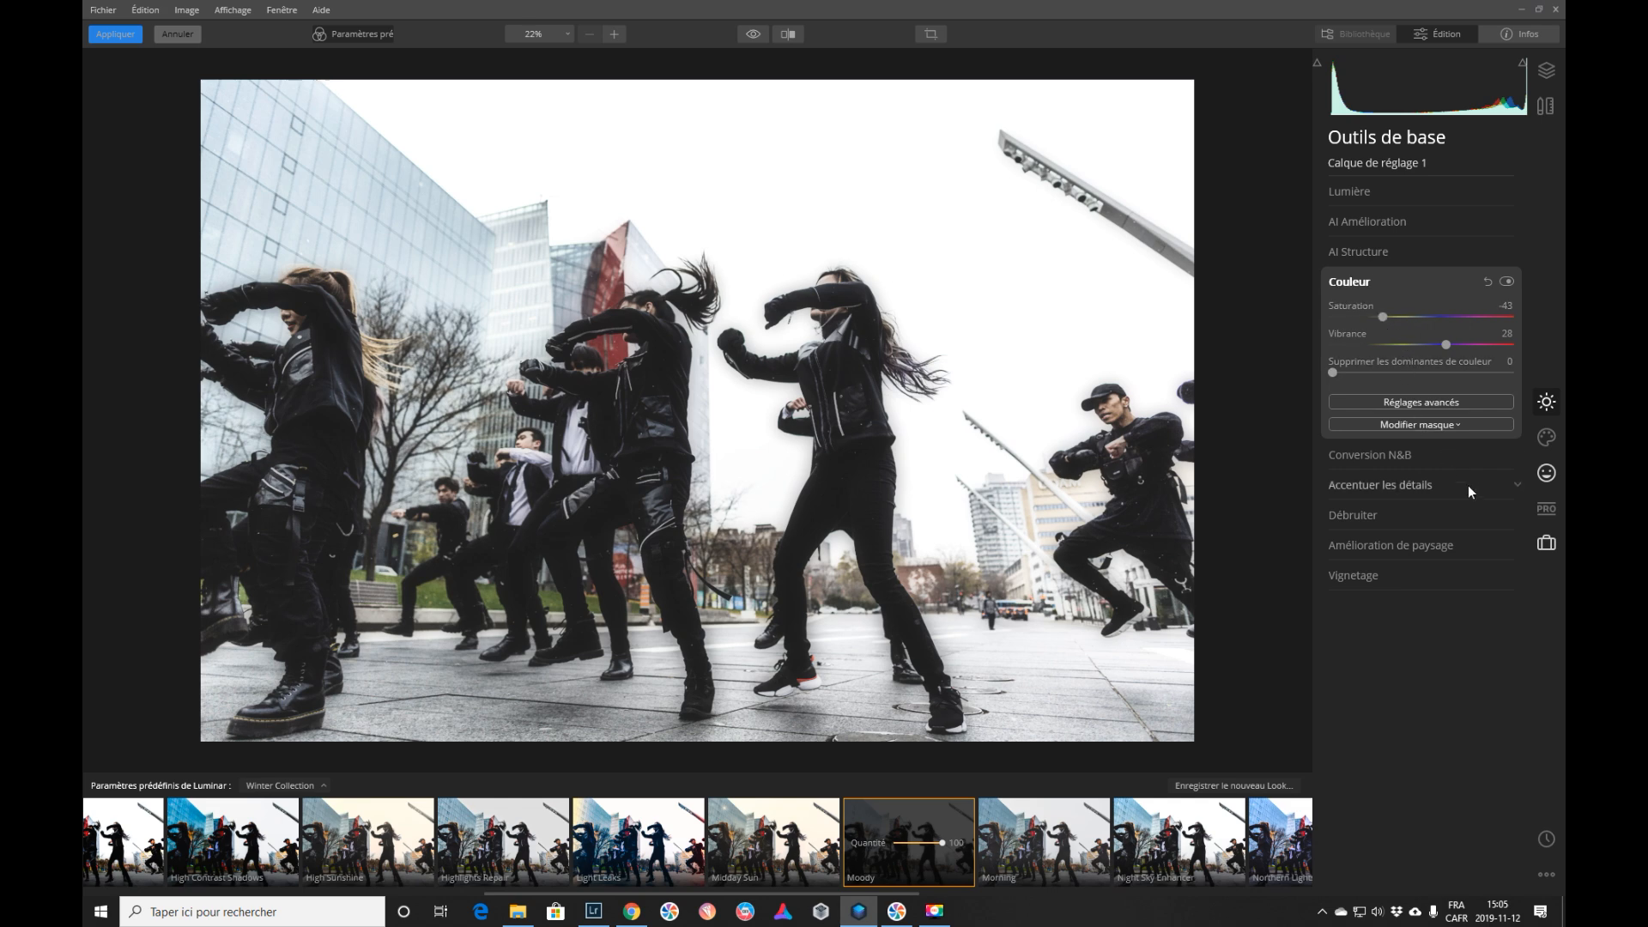
{"action": "left_click", "coordinate": [1550, 438]}
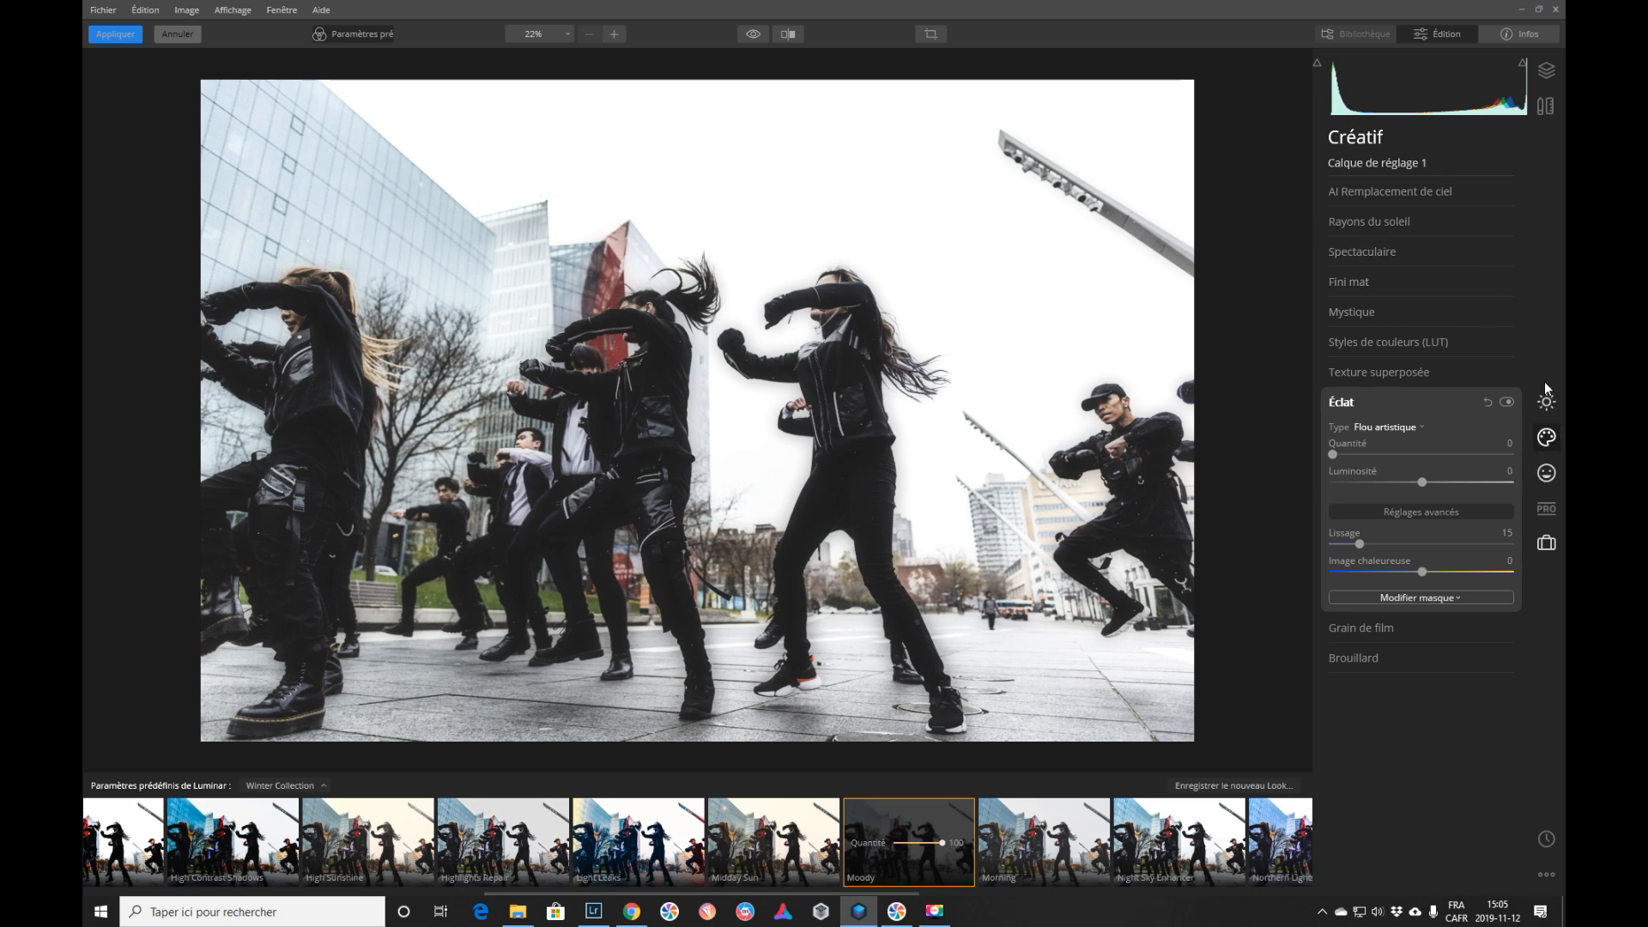
{"action": "left_click", "coordinate": [1548, 477]}
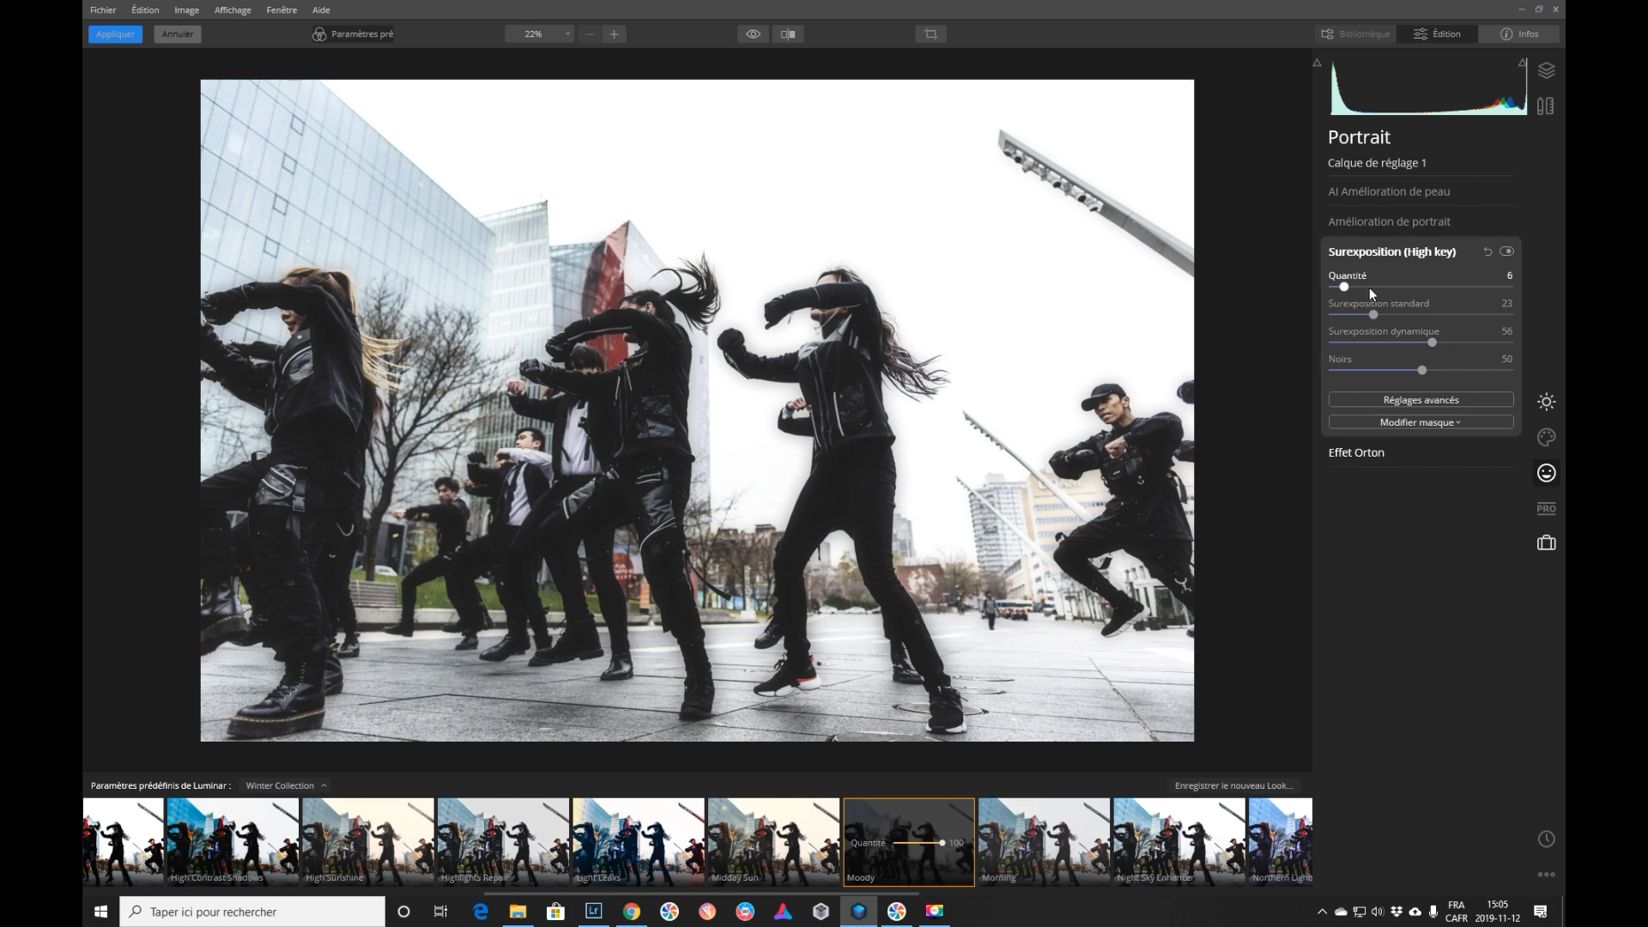
{"action": "left_click", "coordinate": [1426, 400]}
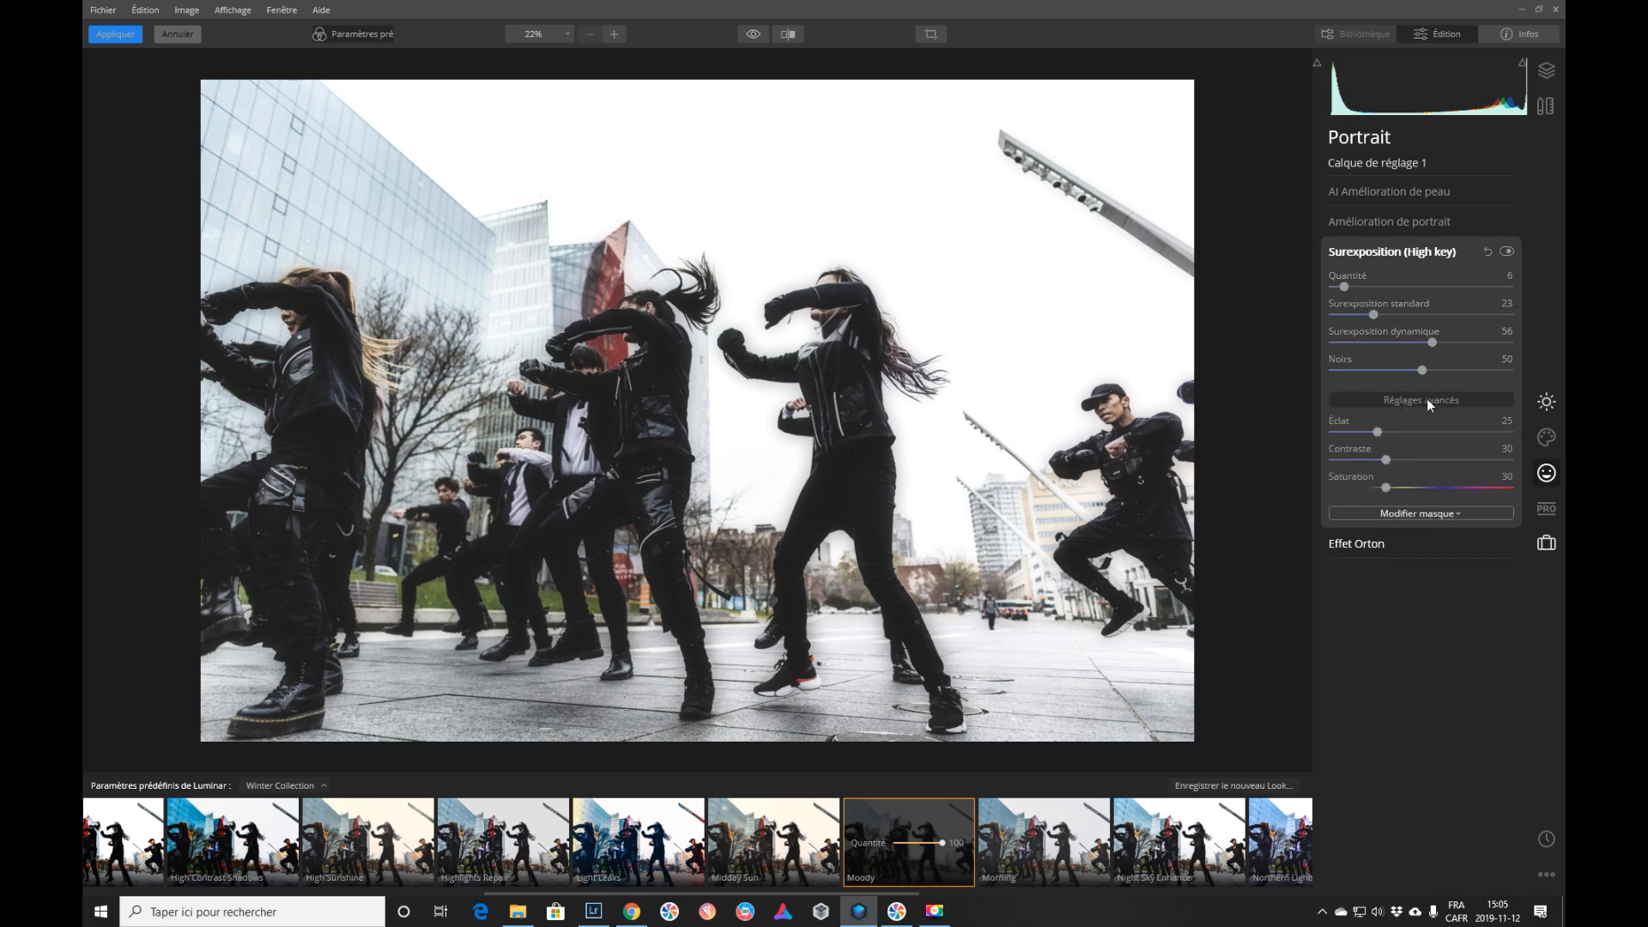
{"action": "left_click", "coordinate": [1427, 400]}
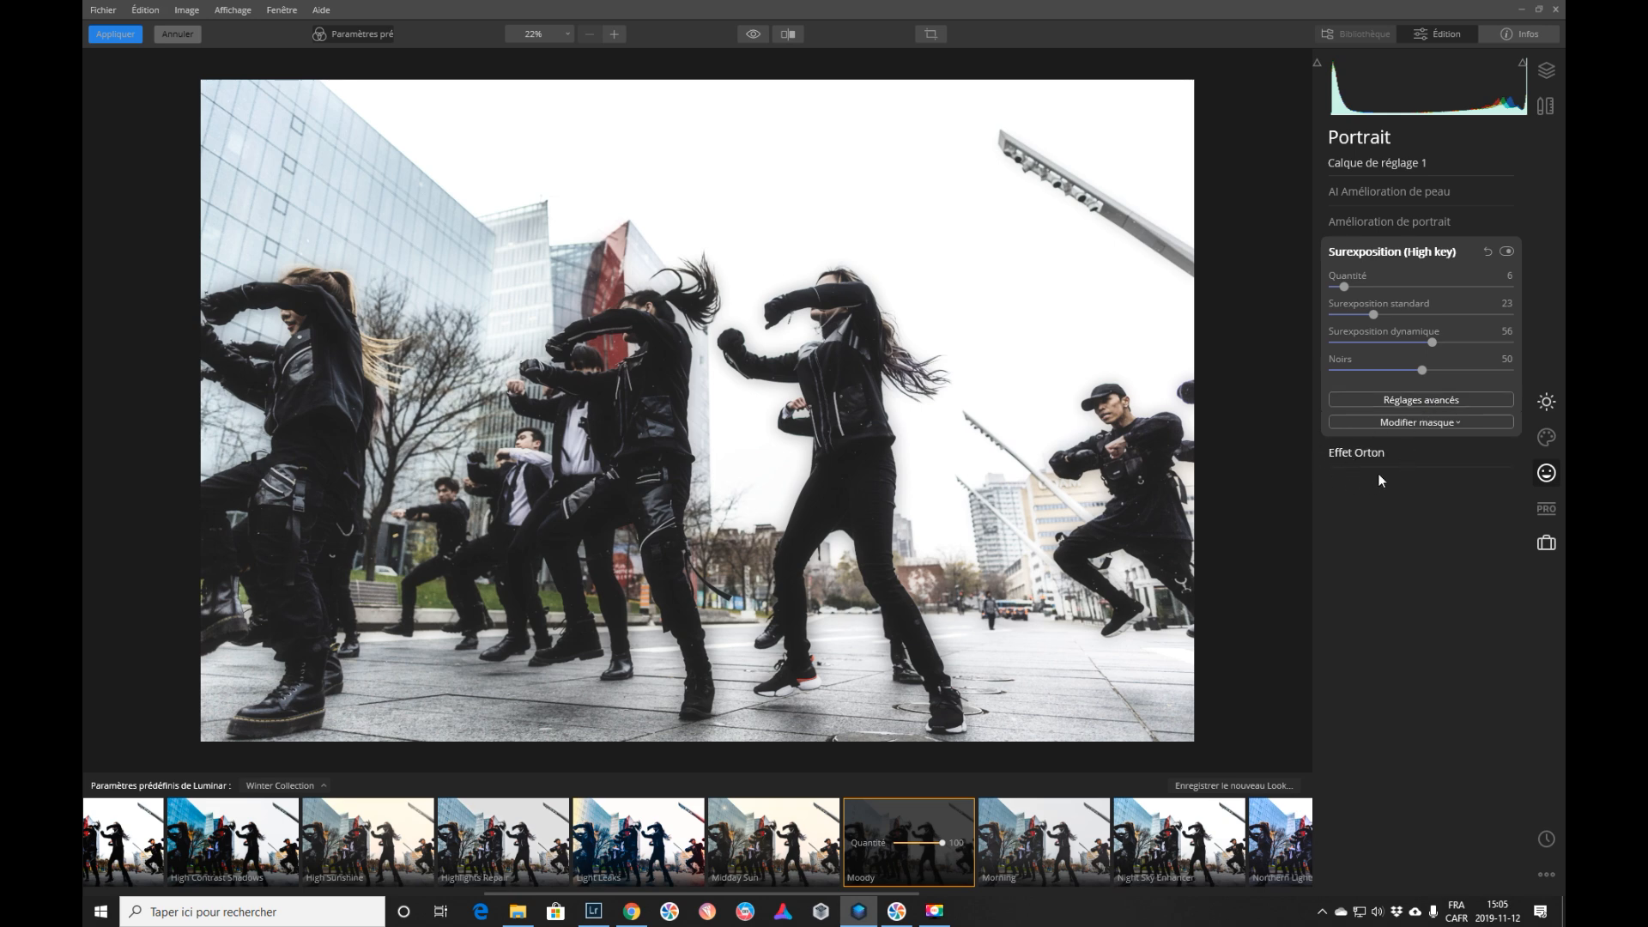
{"action": "left_click", "coordinate": [1356, 452]}
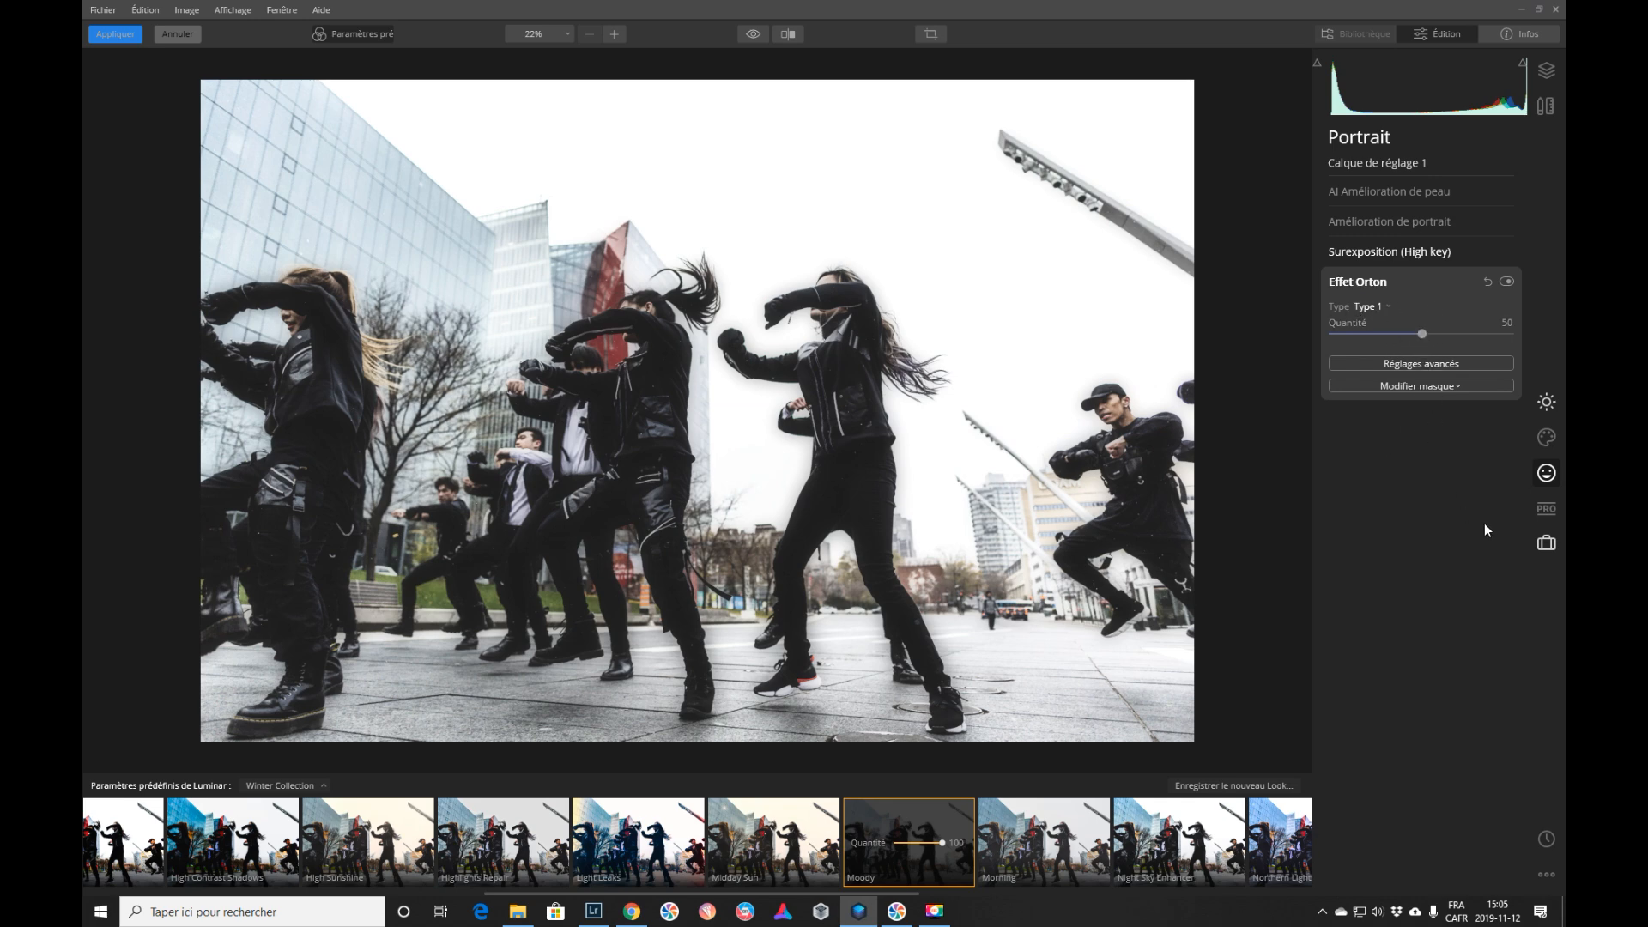
{"action": "left_click", "coordinate": [1541, 511]}
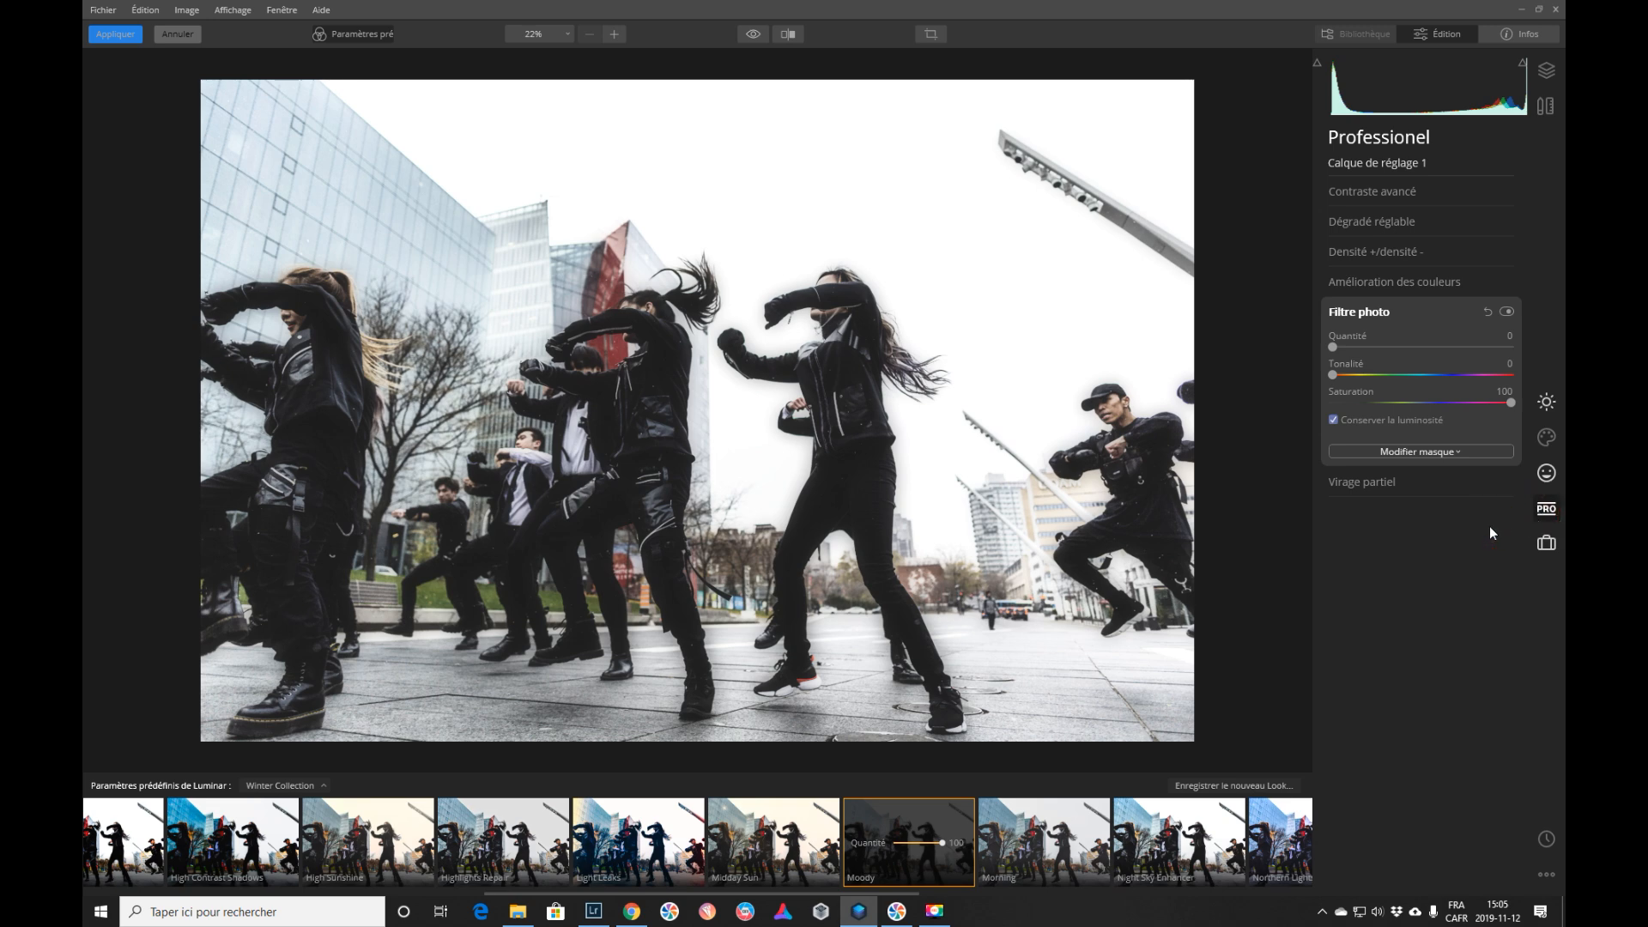
{"action": "left_click", "coordinate": [1544, 408]}
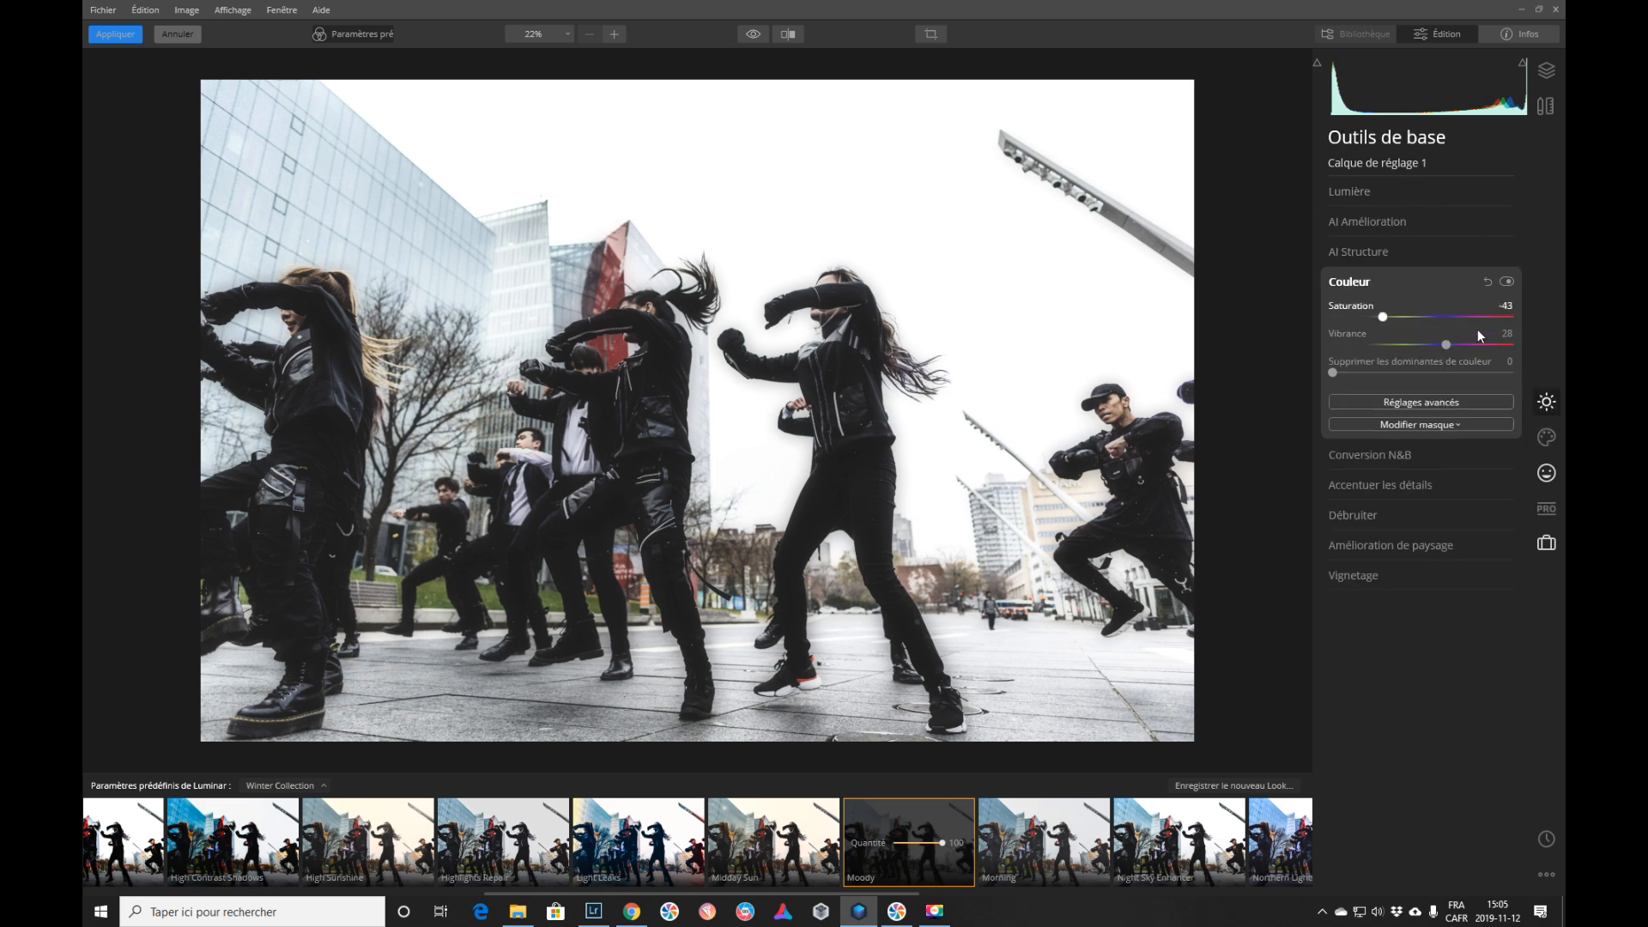
{"action": "left_click", "coordinate": [1545, 438]}
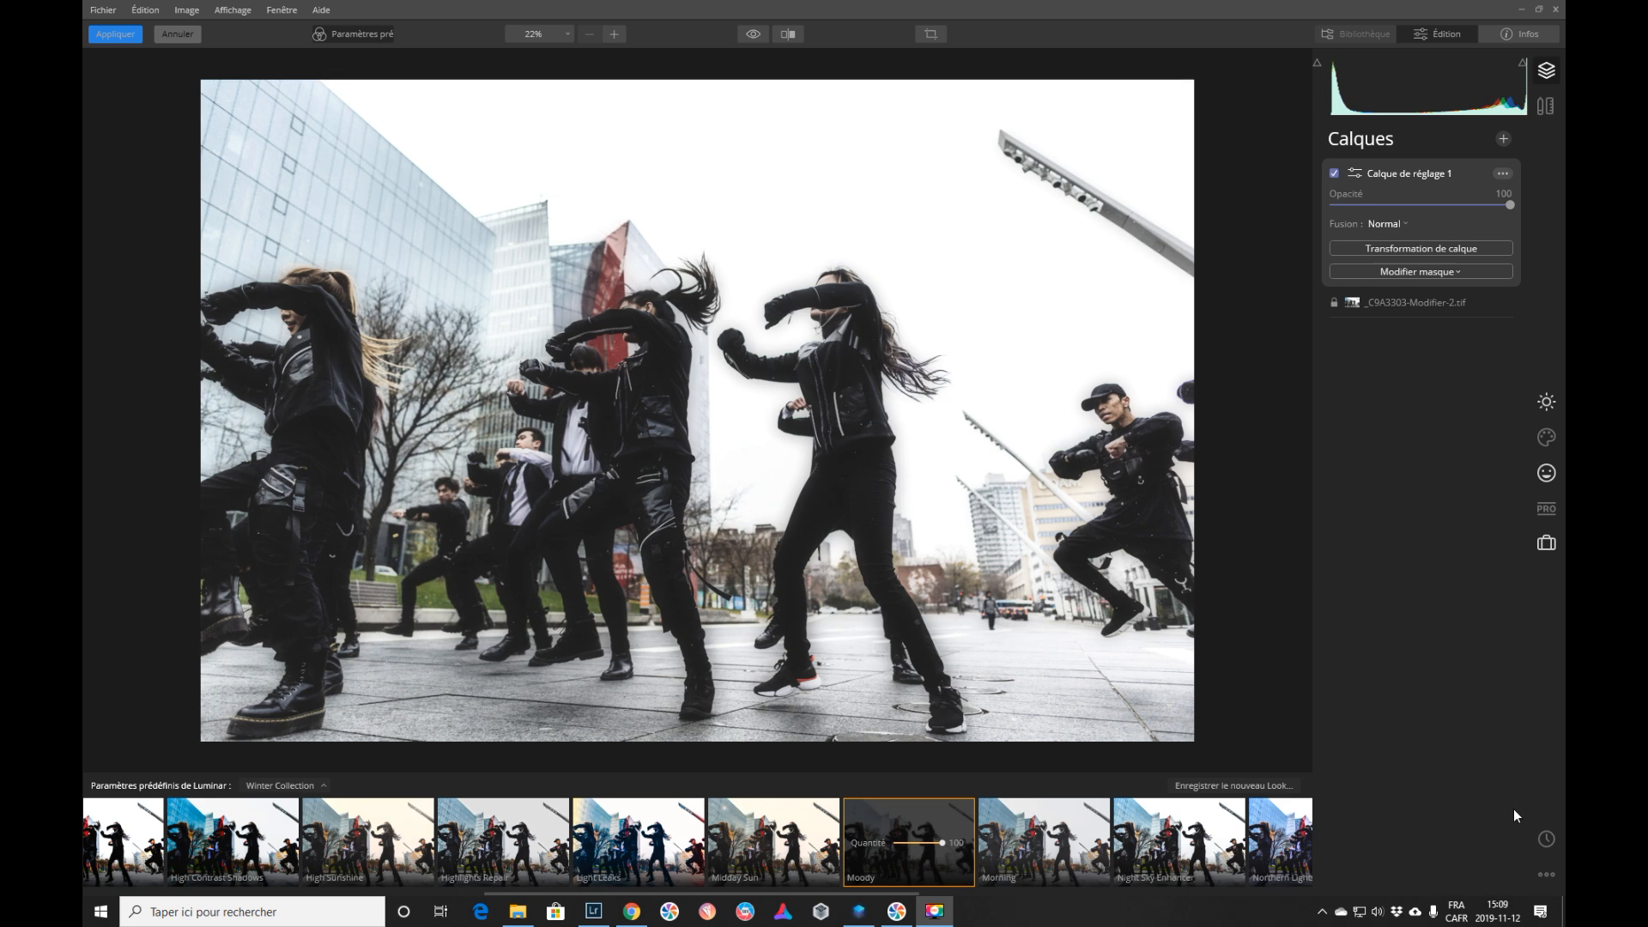
Step: Display the edit history and adjust the Moody look's Quantité
{"action": "left_click", "coordinate": [1545, 839]}
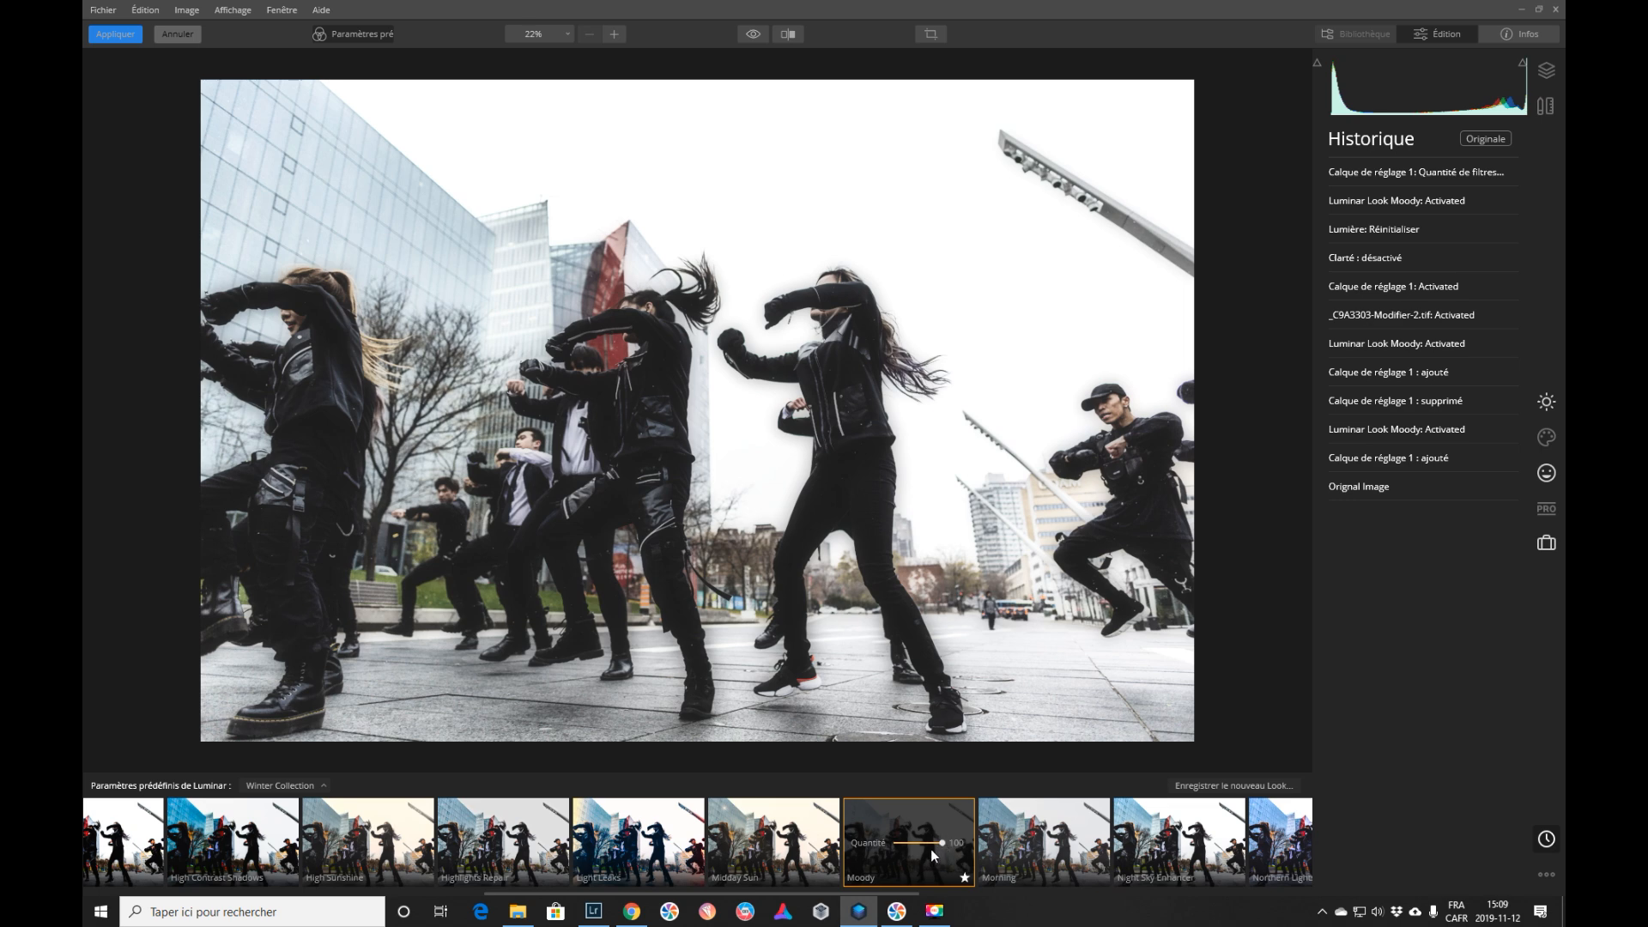
{"action": "left_click_drag", "start_coordinate": [942, 841], "coordinate": [978, 839]}
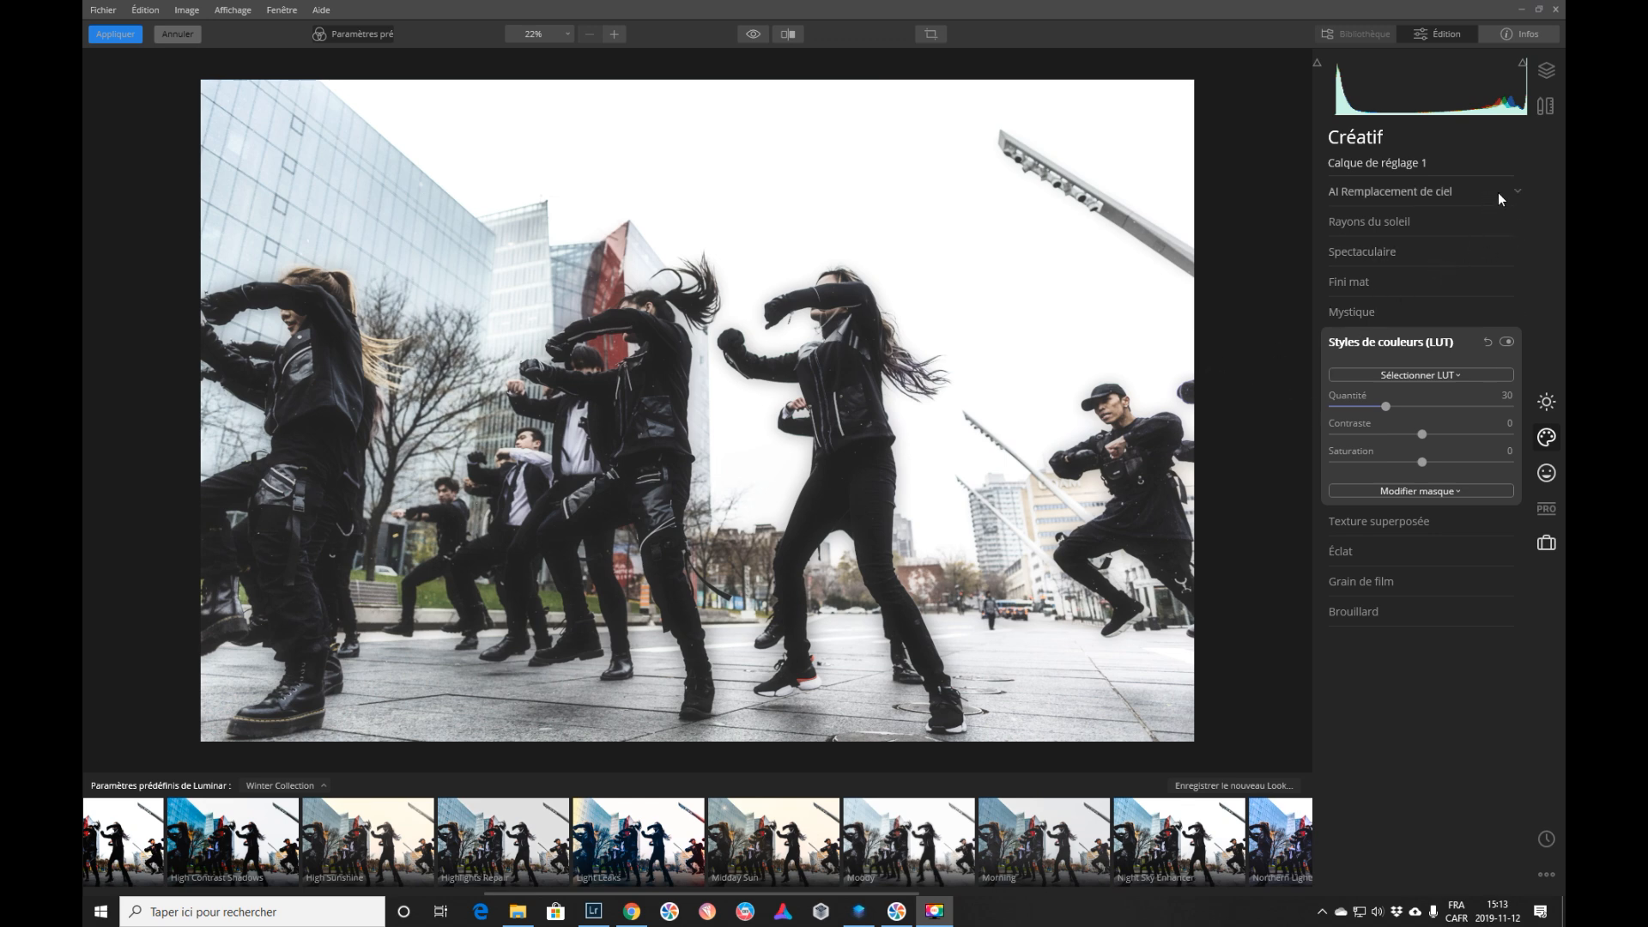
Step: Shape the Lumière curve of Calque de réglage 1 into an S by raising highlights and lowering dark tones, and lift its black point
{"action": "left_click", "coordinate": [1546, 400]}
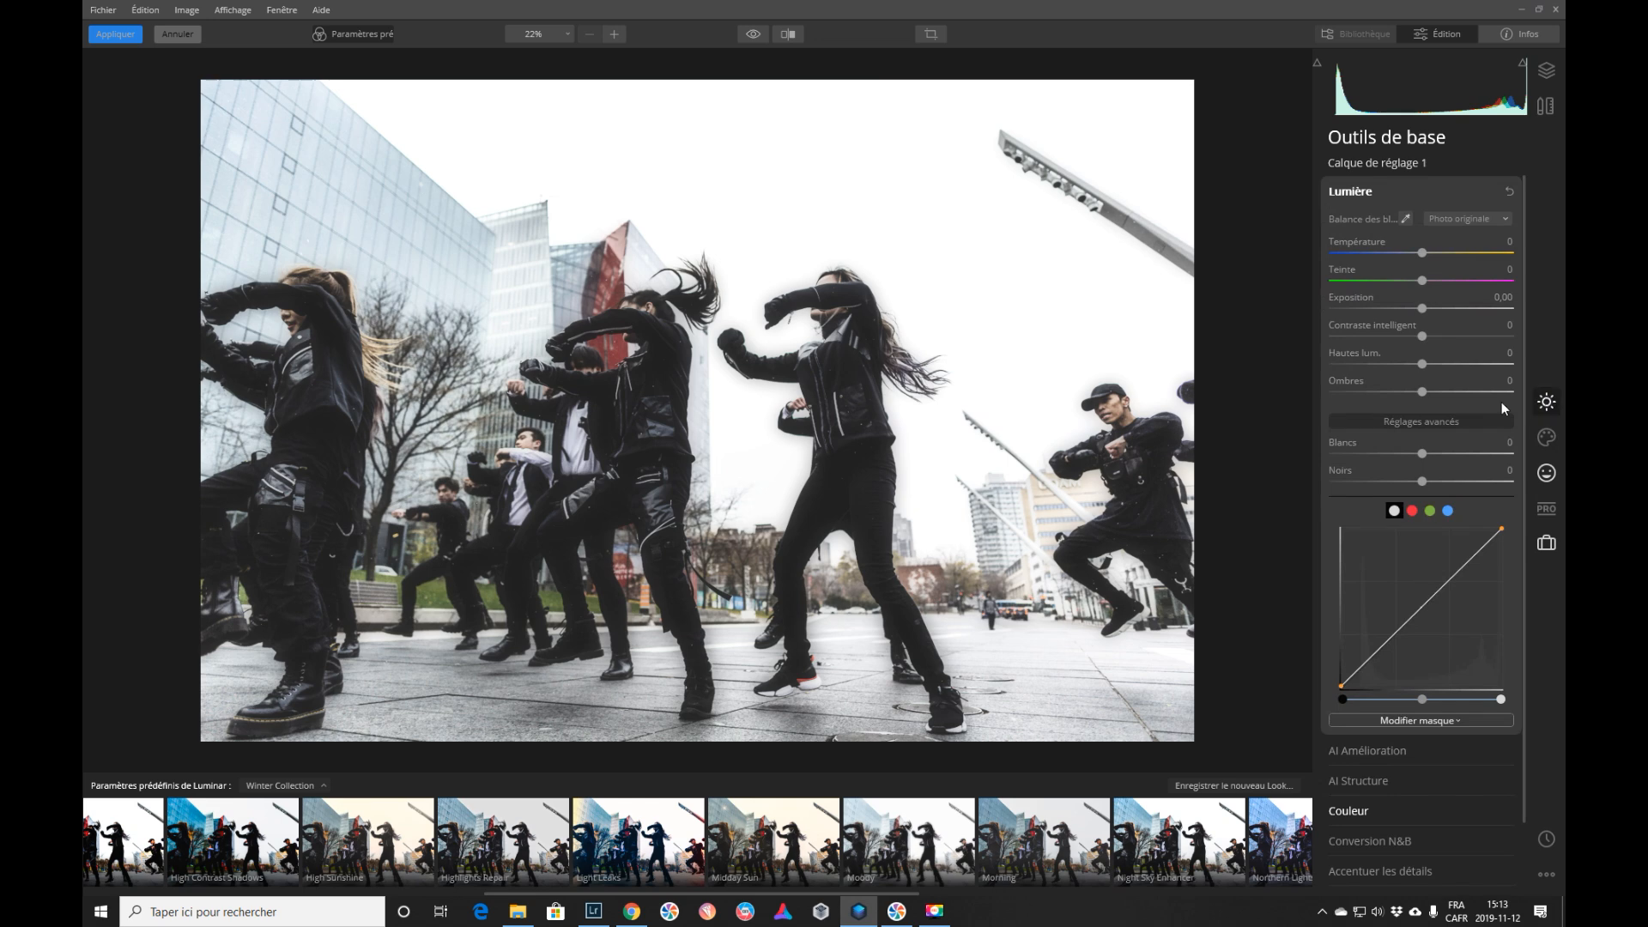
{"action": "left_click_drag", "start_coordinate": [1449, 579], "coordinate": [1448, 570]}
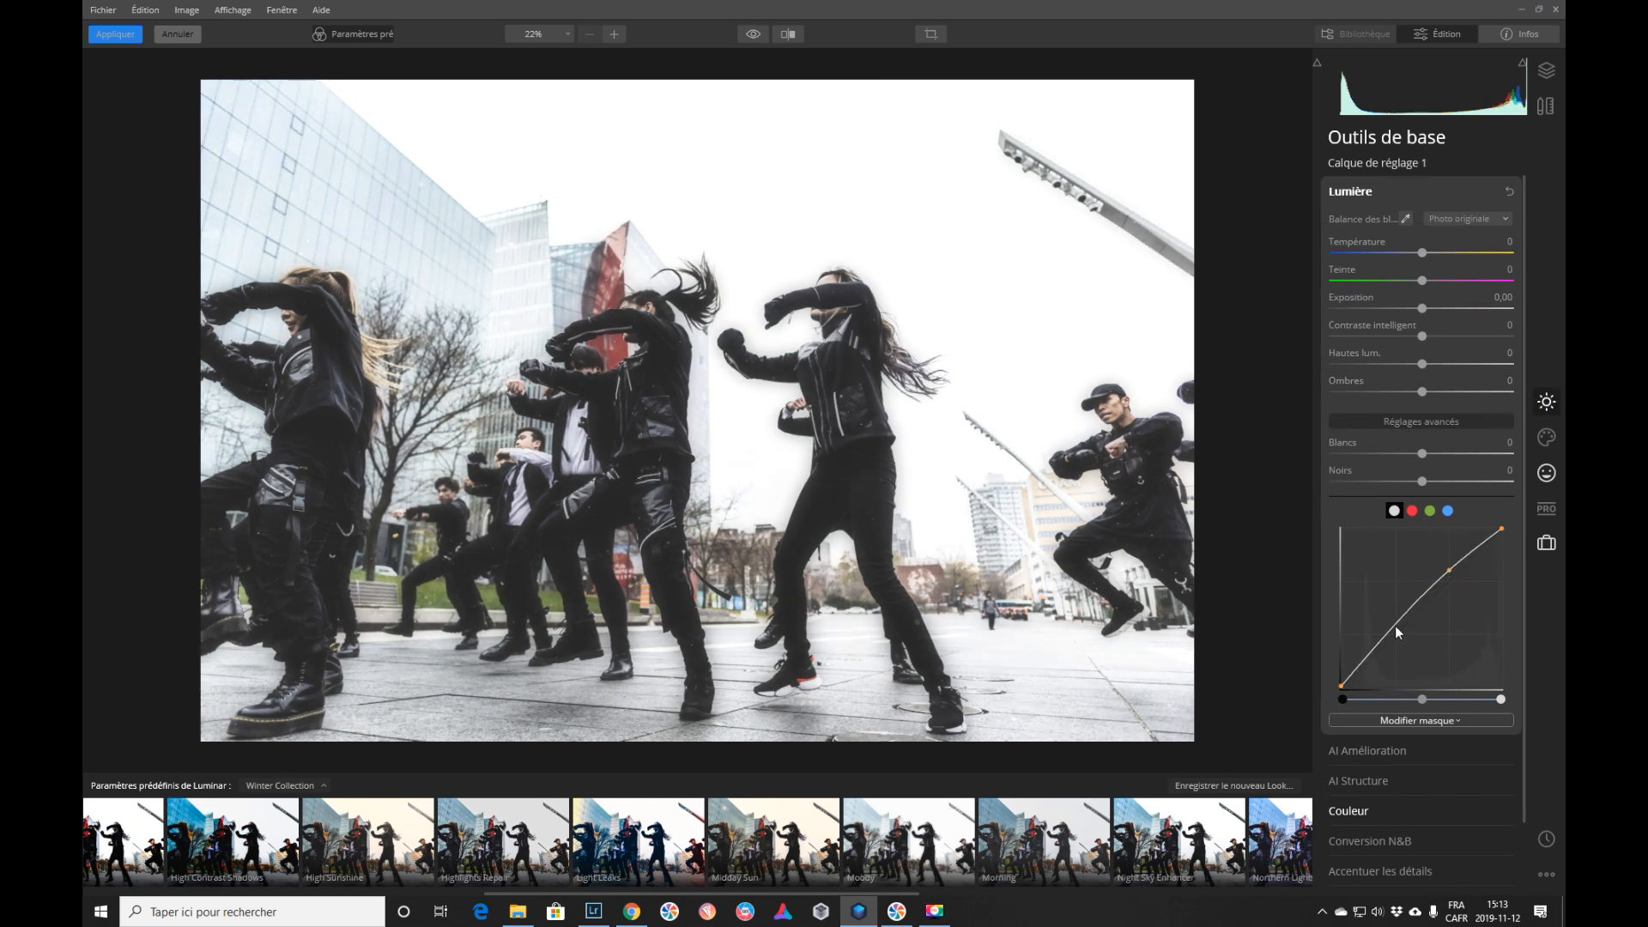
{"action": "left_click_drag", "start_coordinate": [1394, 626], "coordinate": [1397, 642]}
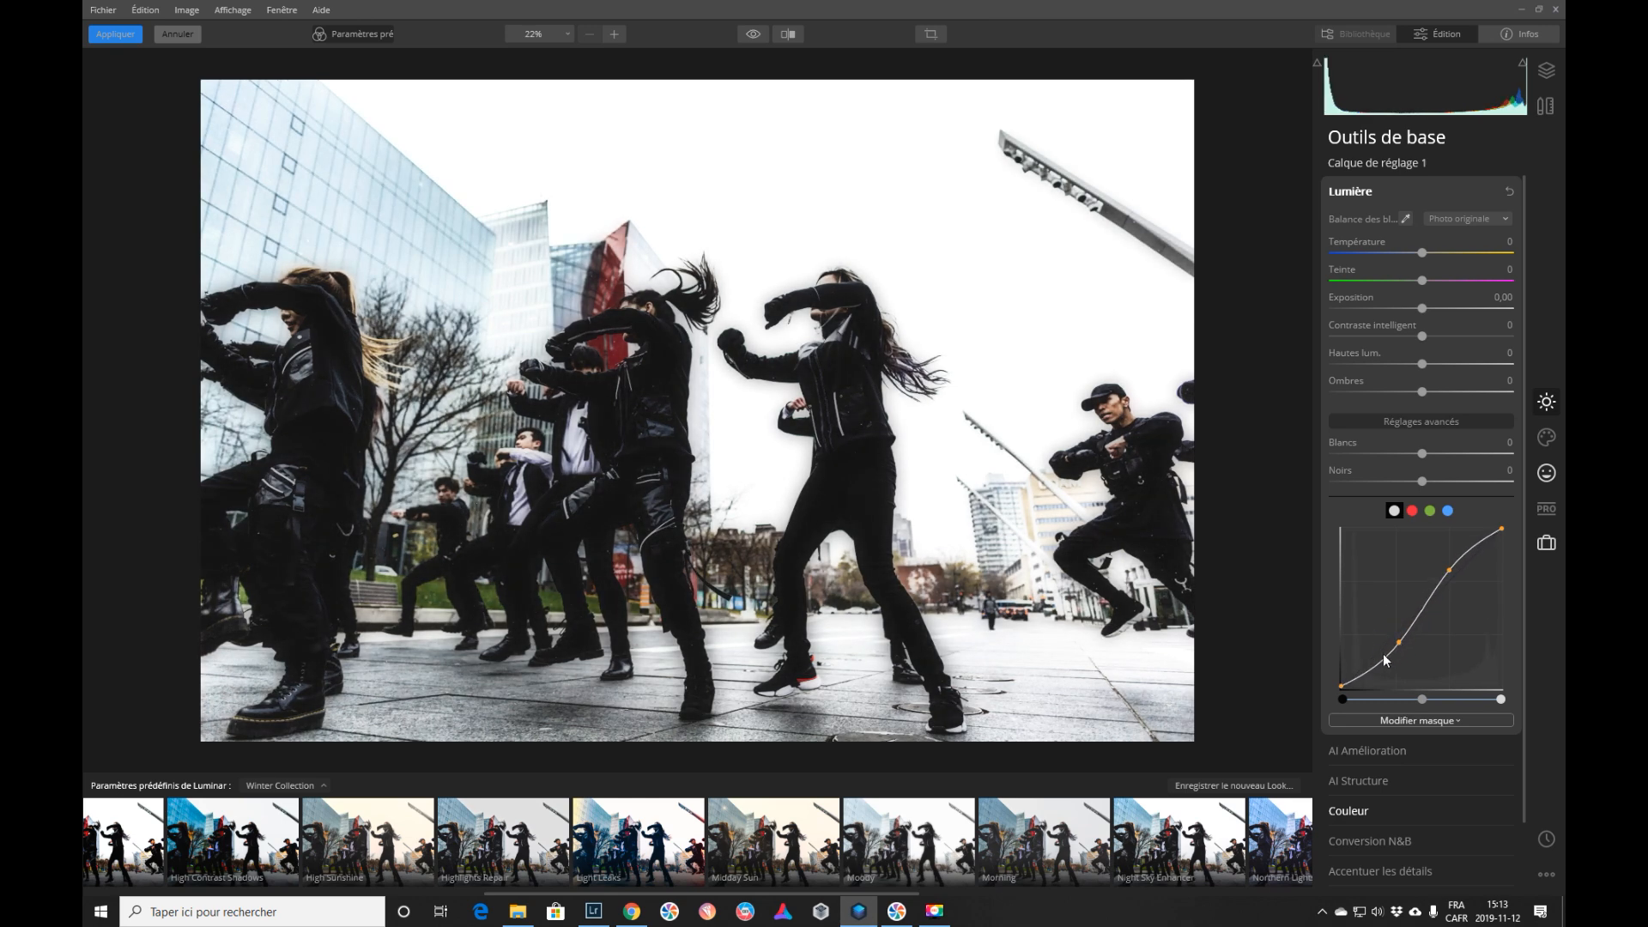
{"action": "left_click_drag", "start_coordinate": [1341, 694], "coordinate": [1343, 678]}
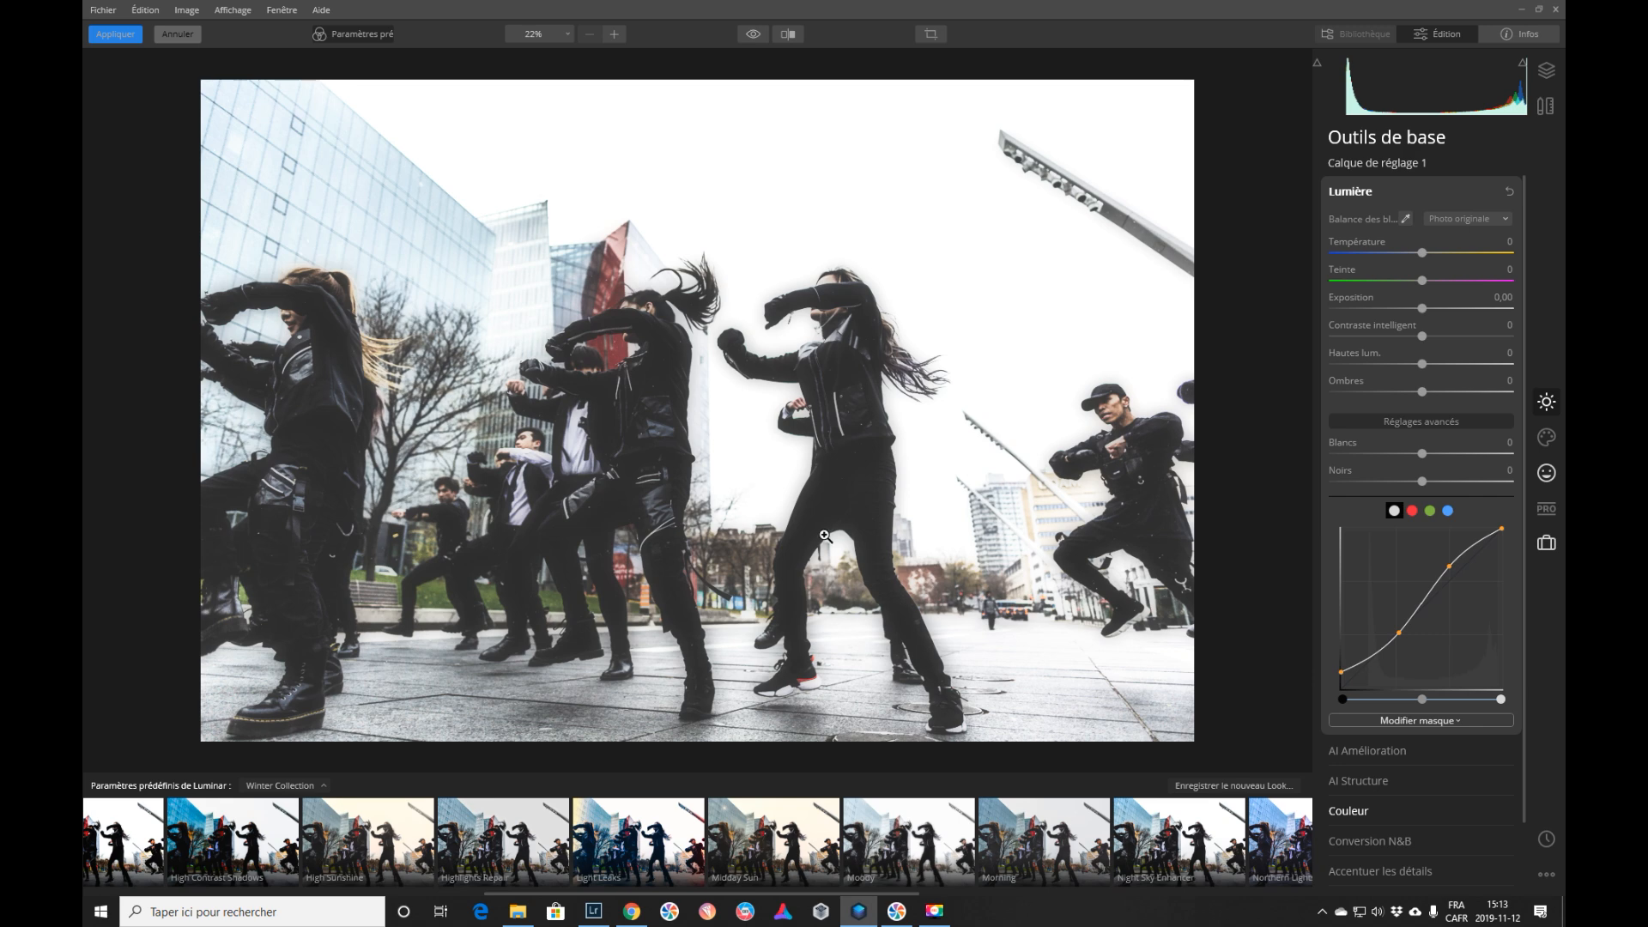
Step: Save the current adjustments as a new Luminar look named "Moody" followed by an underscore and the author's first name
{"action": "left_click", "coordinate": [1233, 786]}
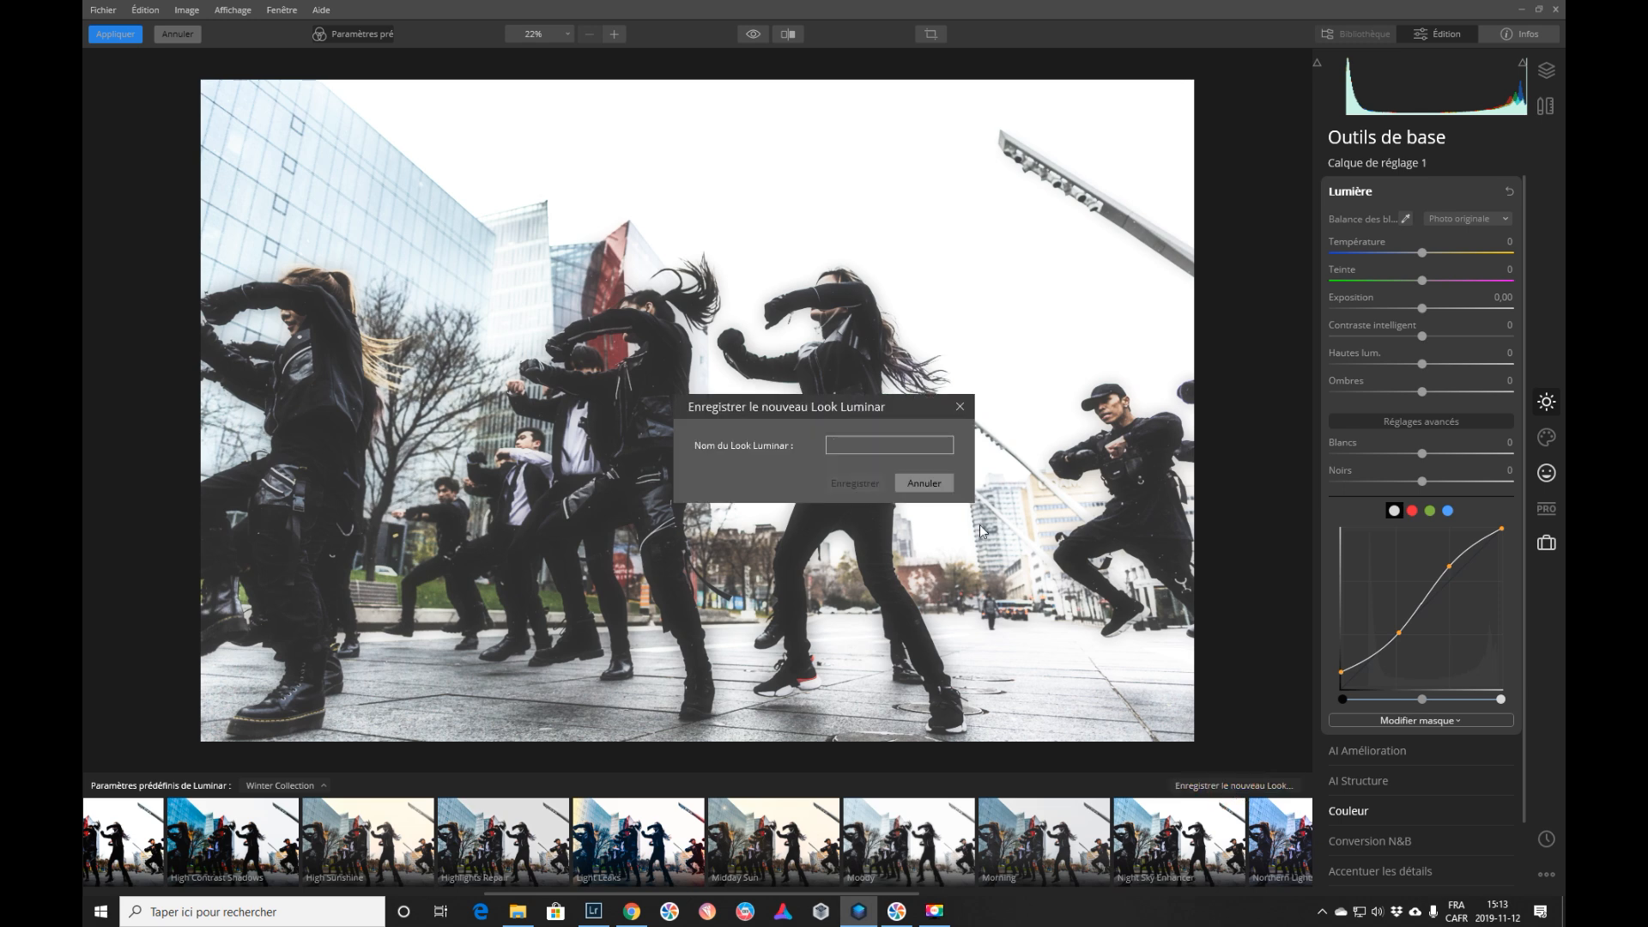
{"action": "type", "text": "Moody_Louis"}
{"action": "left_click", "coordinate": [849, 483]}
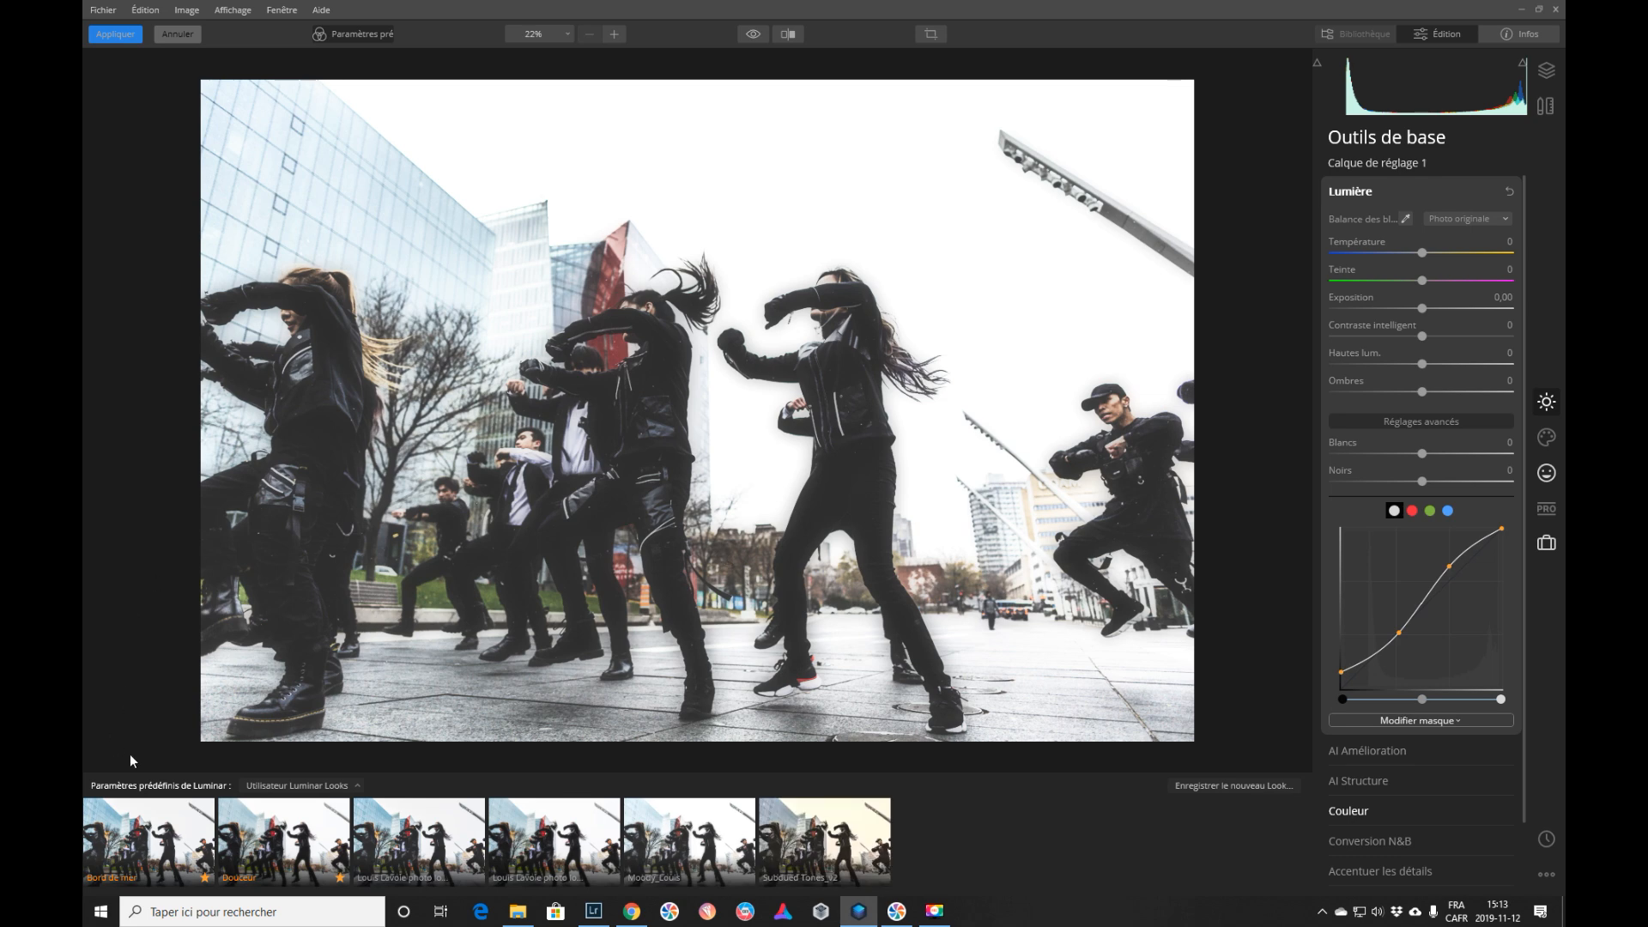
Step: Mark the saved custom Moody look and the Subdued Tones look as favourites in the Utilisateur Luminar Looks collection
{"action": "left_click", "coordinate": [325, 784]}
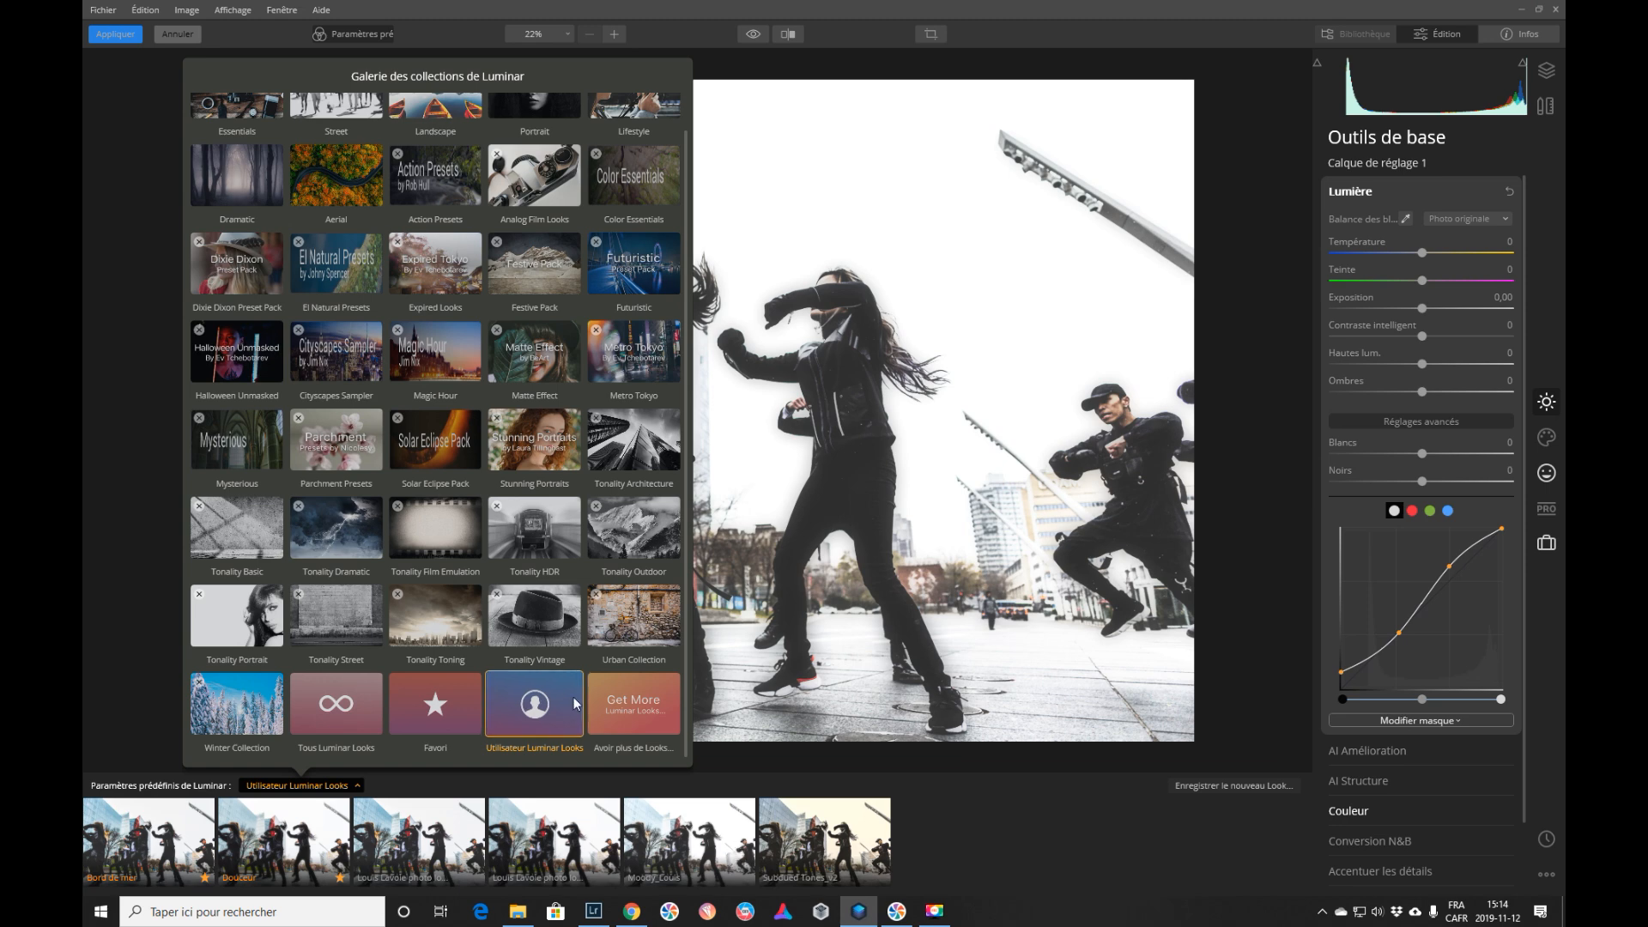
{"action": "left_click", "coordinate": [930, 837]}
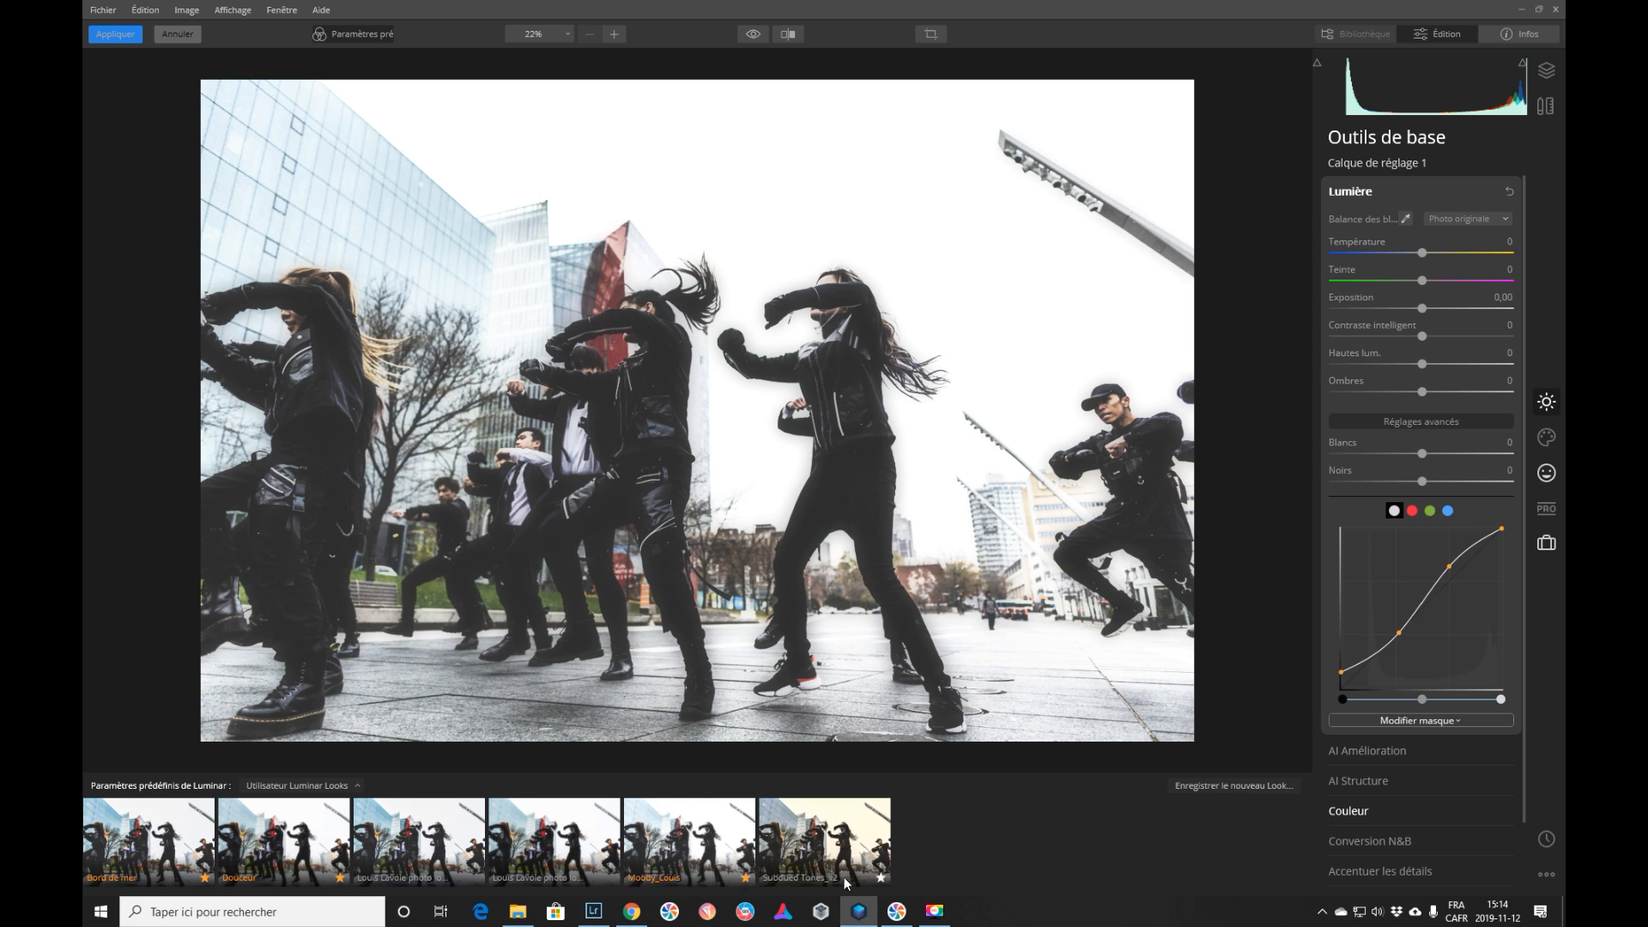
{"action": "left_click", "coordinate": [881, 877]}
Step: Display the Favori collection and apply the custom Moody look from it
{"action": "left_click", "coordinate": [294, 786]}
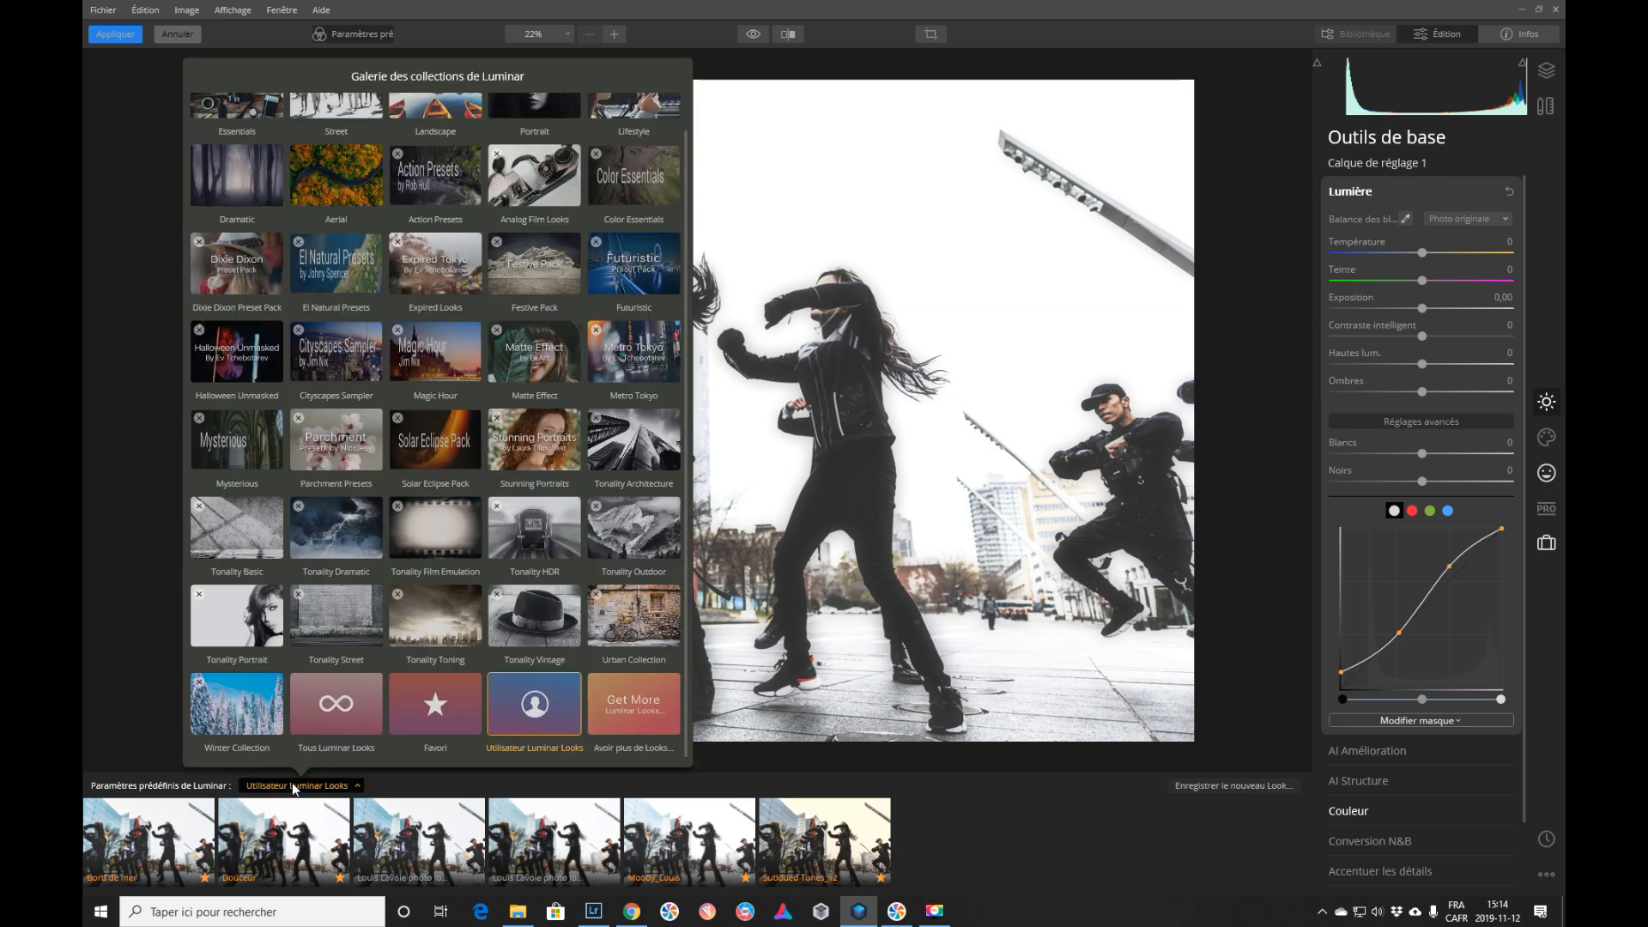
{"action": "left_click", "coordinate": [411, 714]}
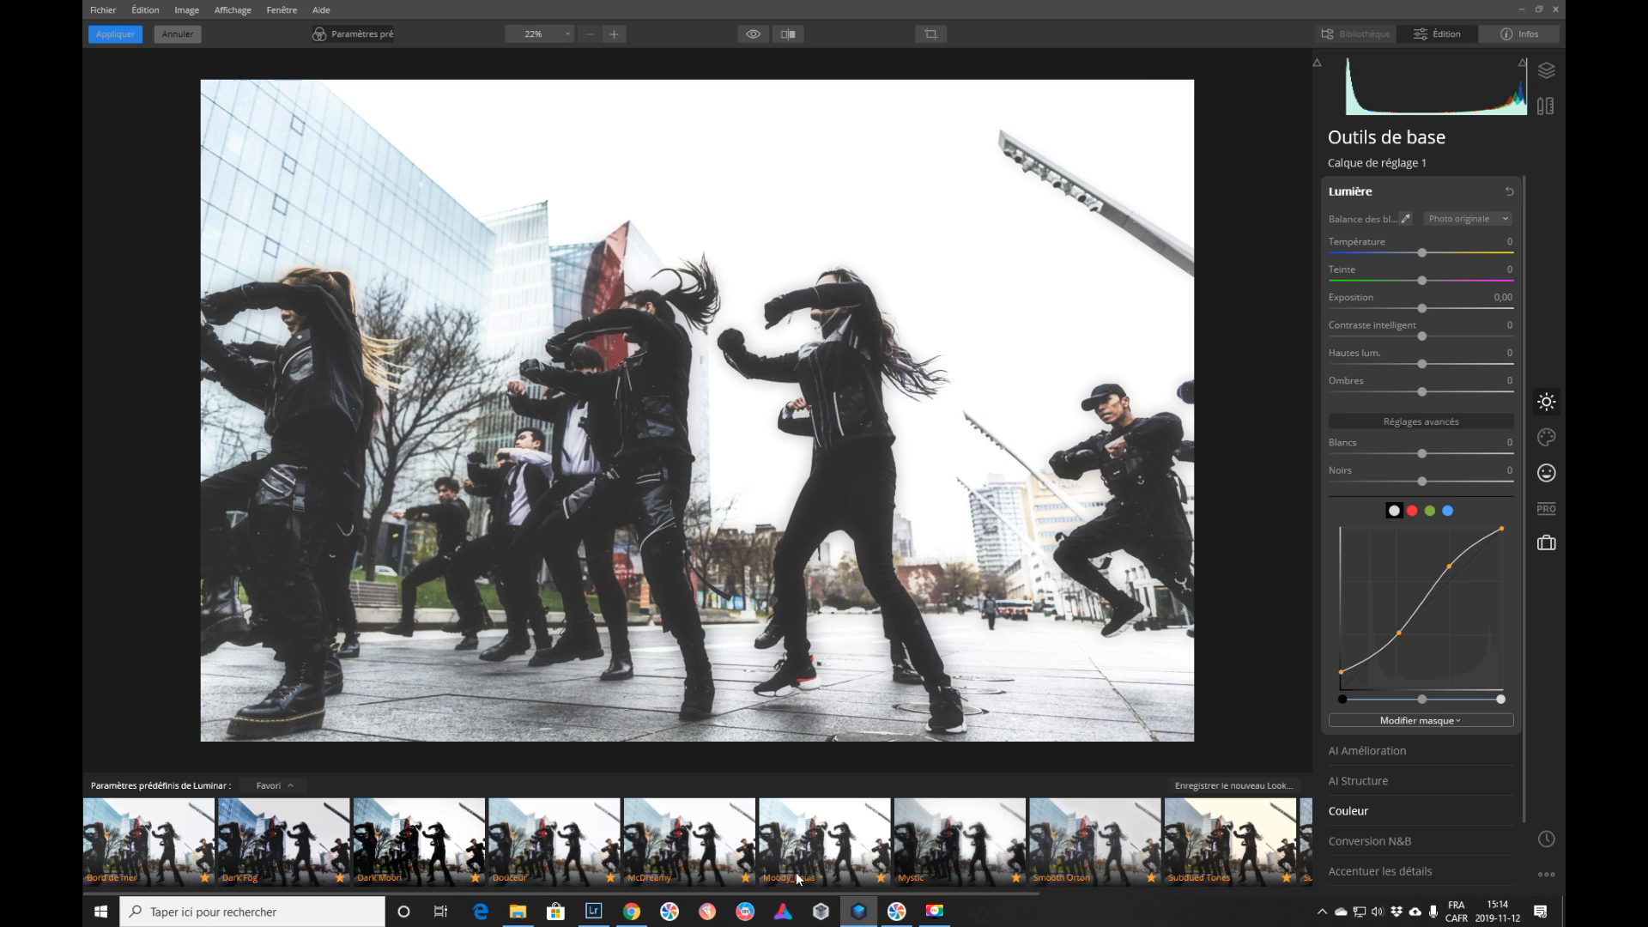
{"action": "left_click", "coordinate": [845, 859]}
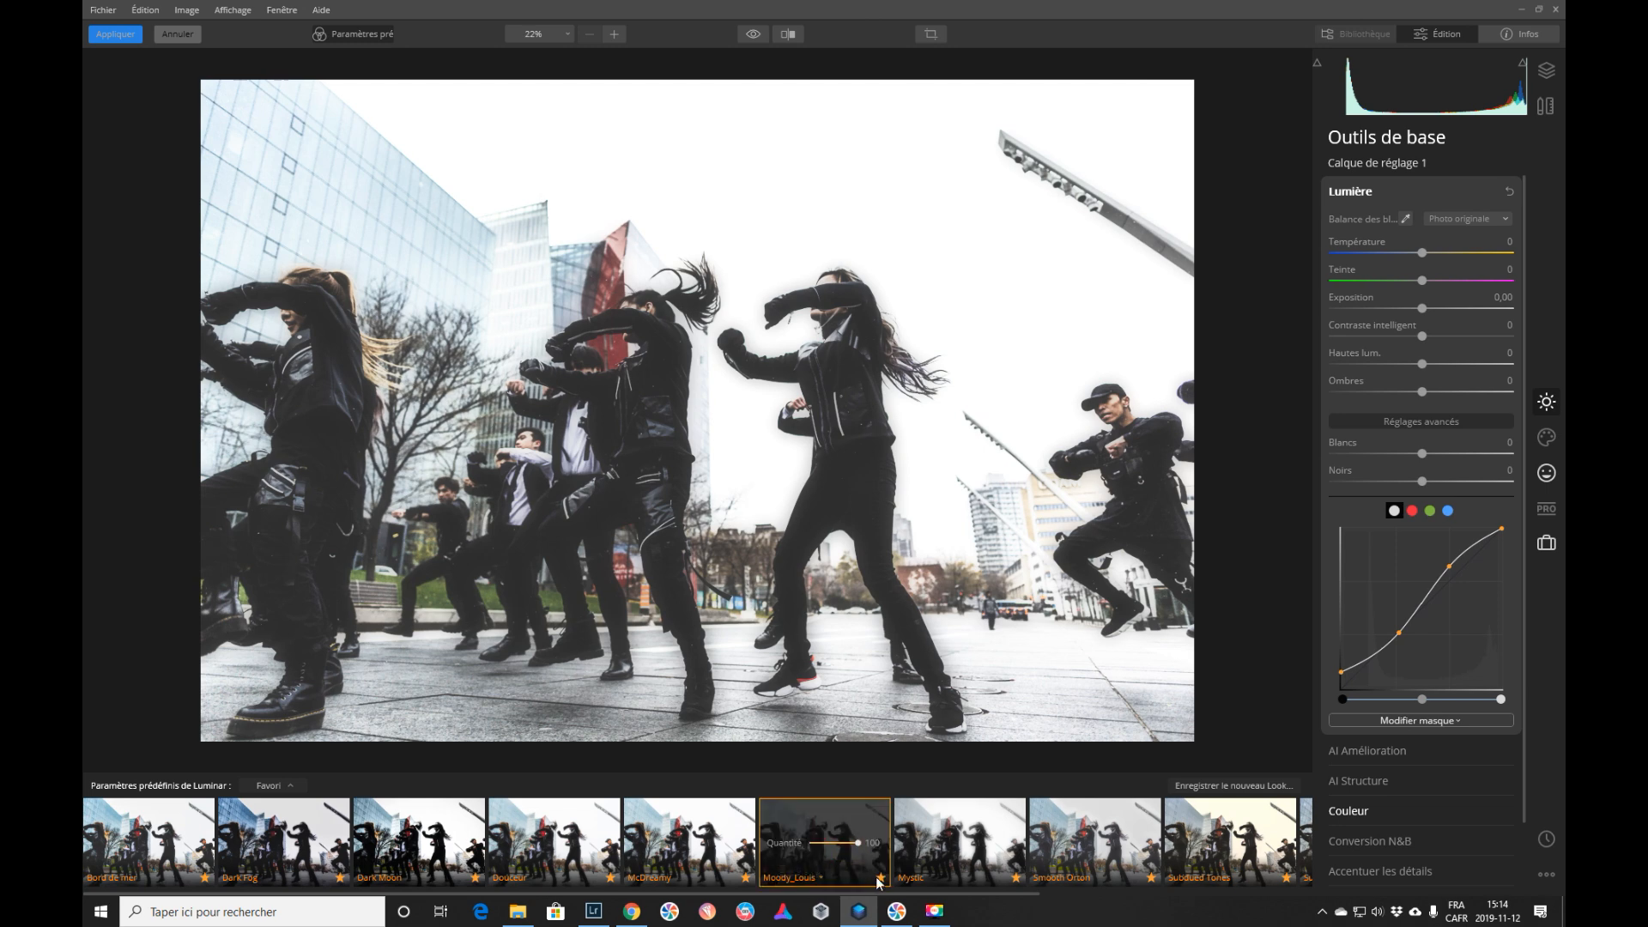
Step: Return to the Utilisateur Luminar Looks collection and examine the Clarté and Ton filters in the Obsolète tool group
{"action": "left_click", "coordinate": [271, 786]}
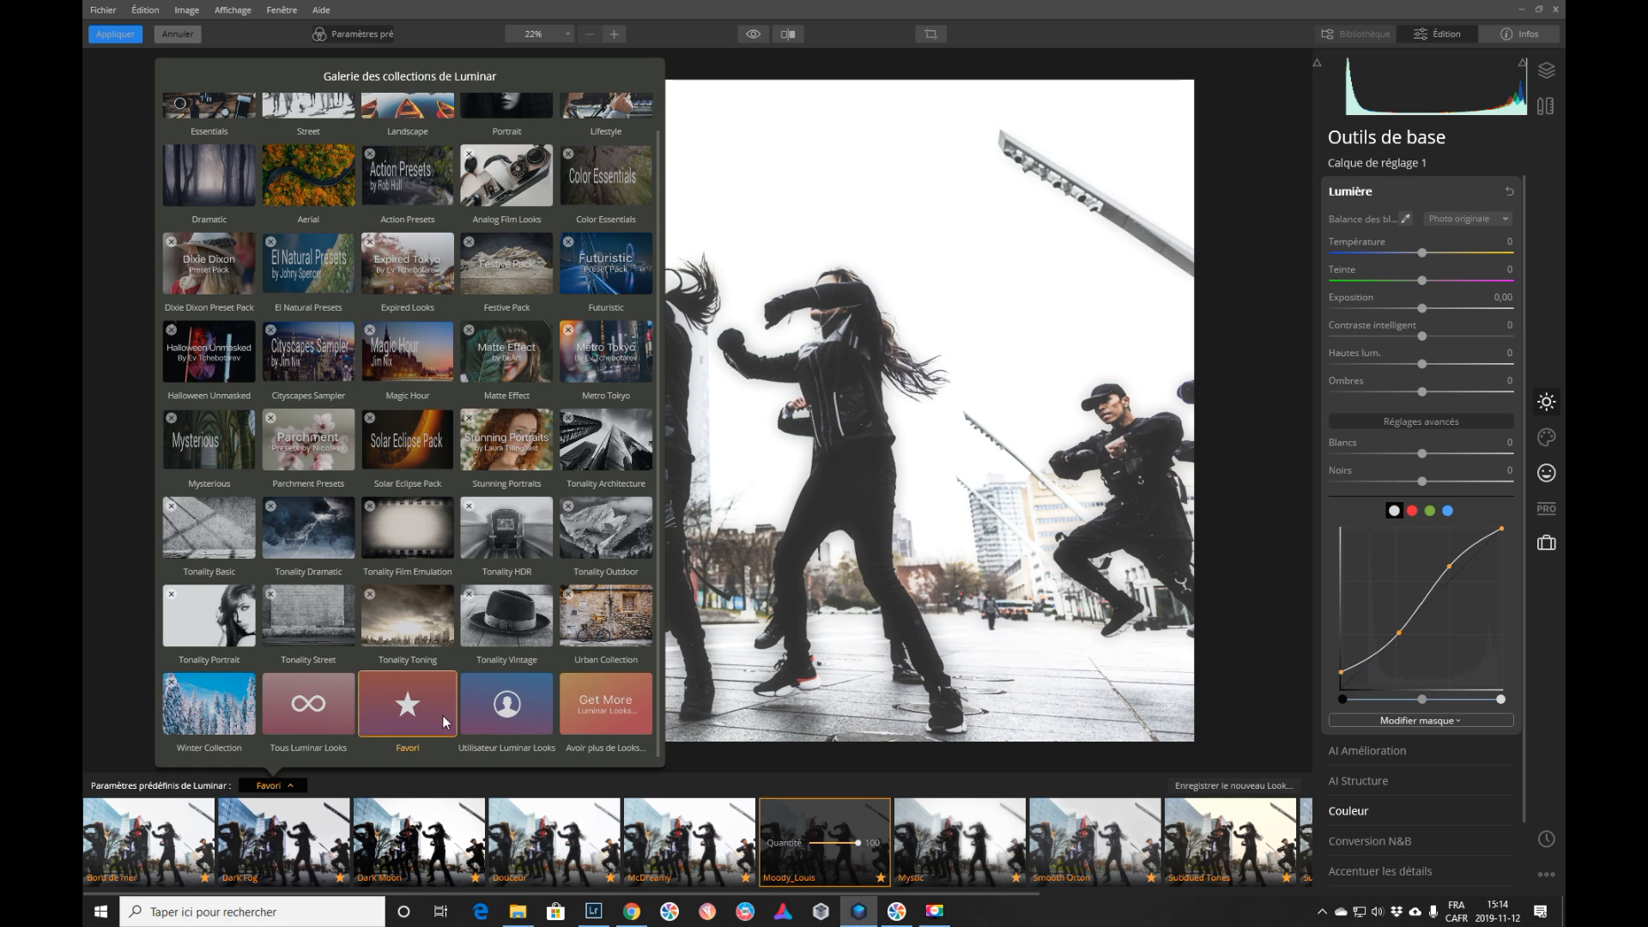
{"action": "left_click", "coordinate": [496, 721]}
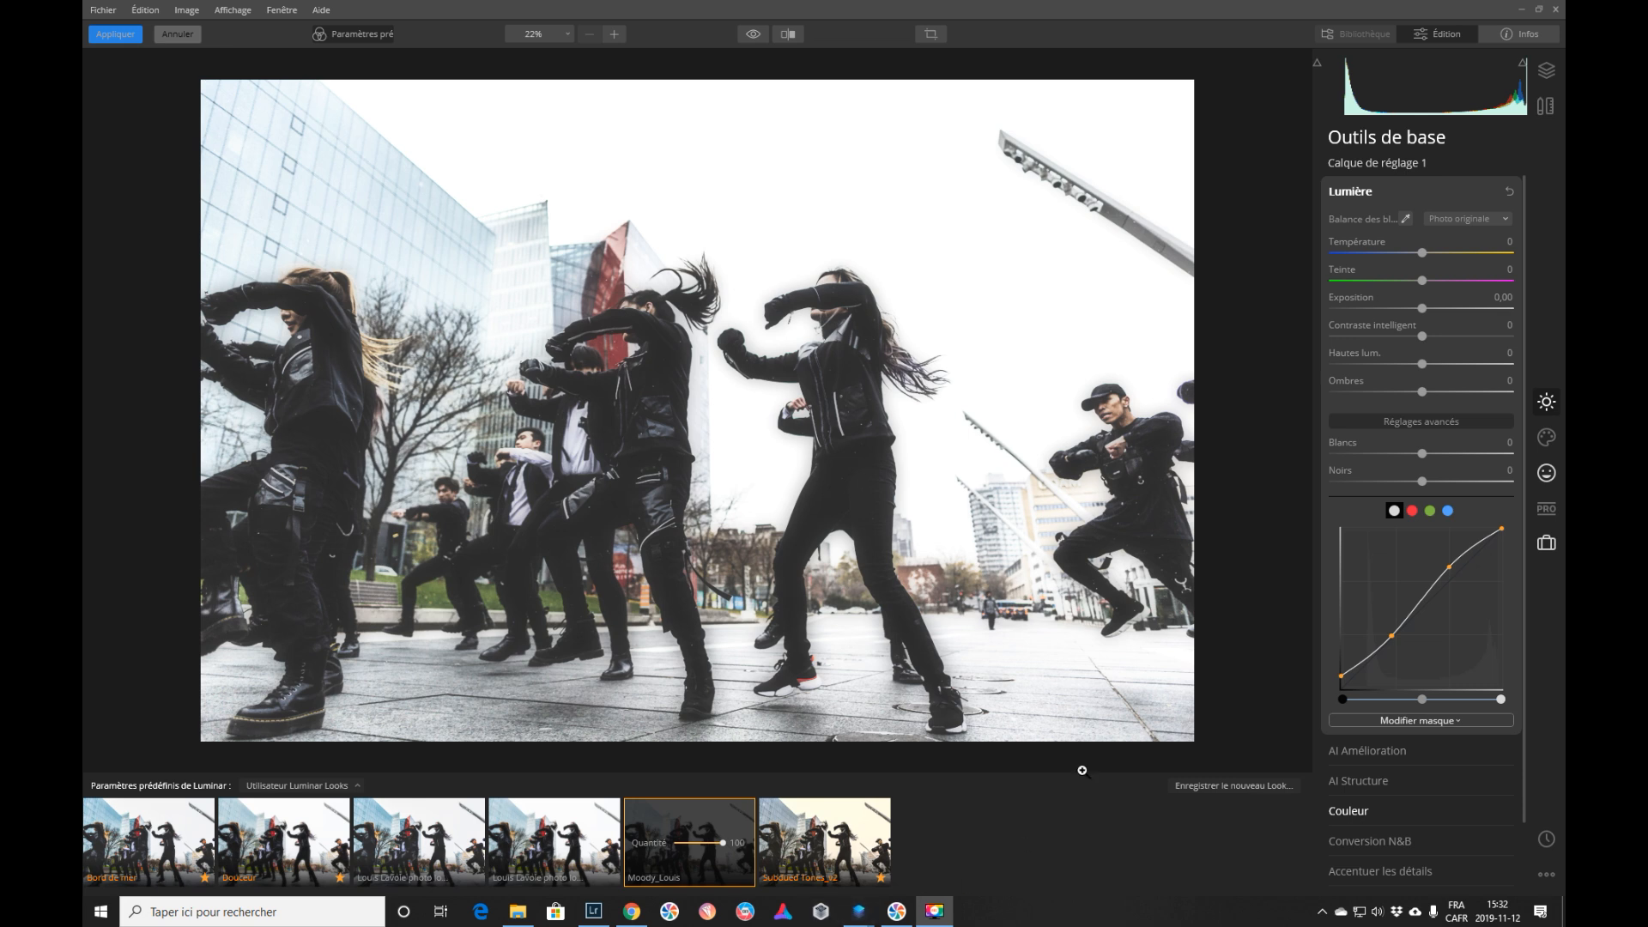
{"action": "mouse_move", "coordinate": [646, 882]}
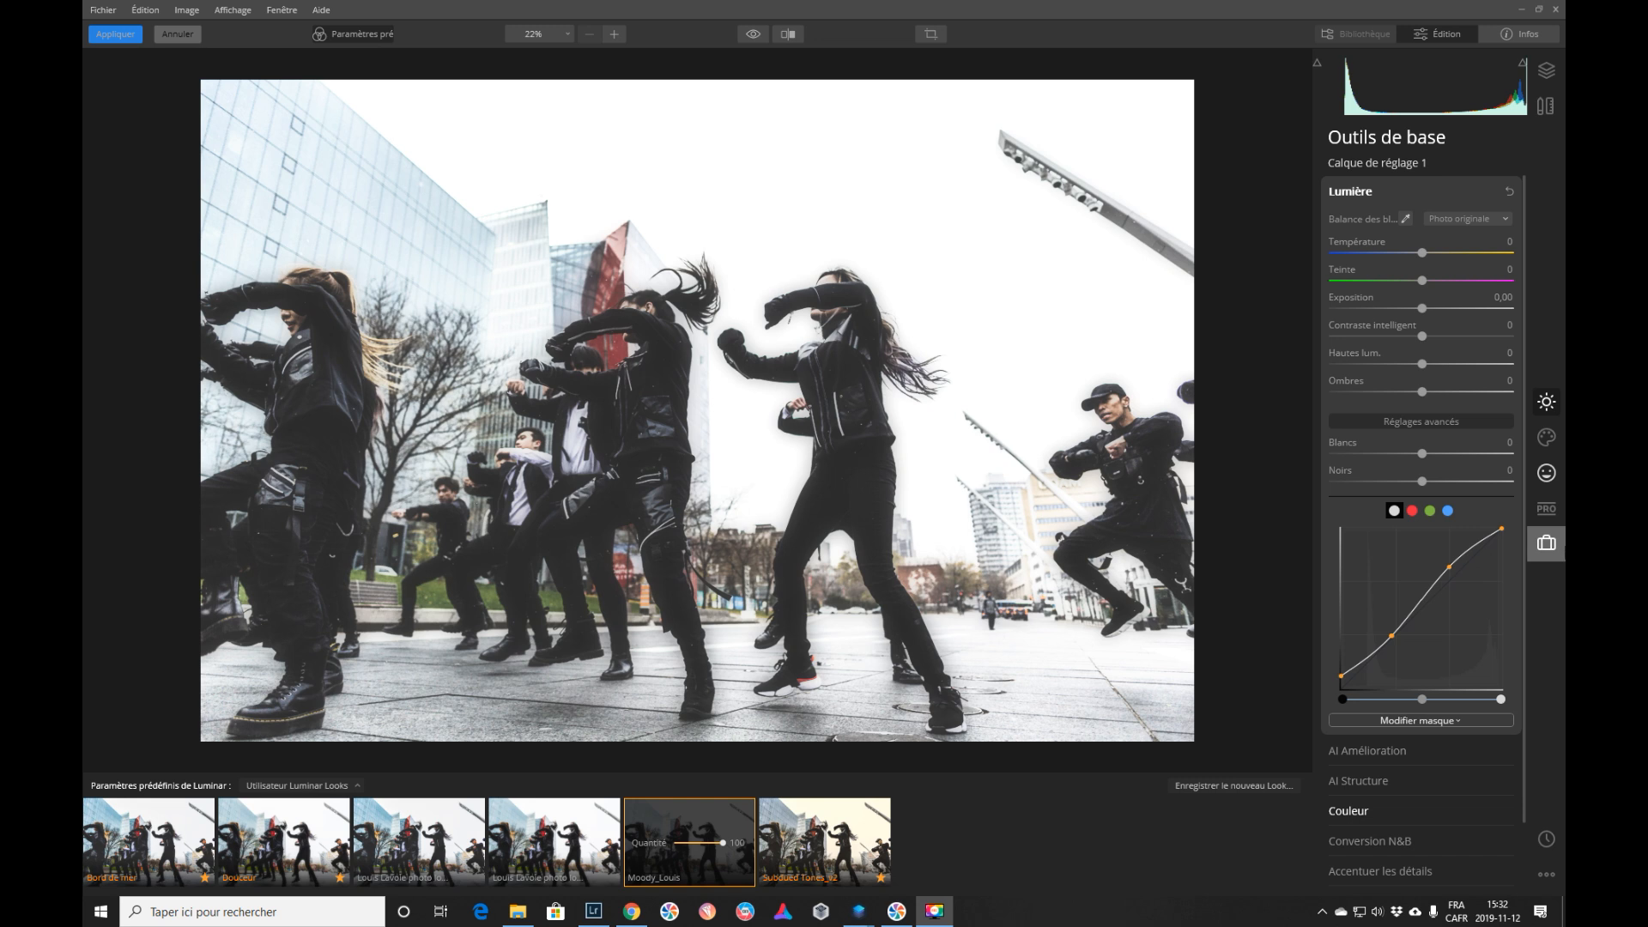
{"action": "left_click", "coordinate": [1545, 545]}
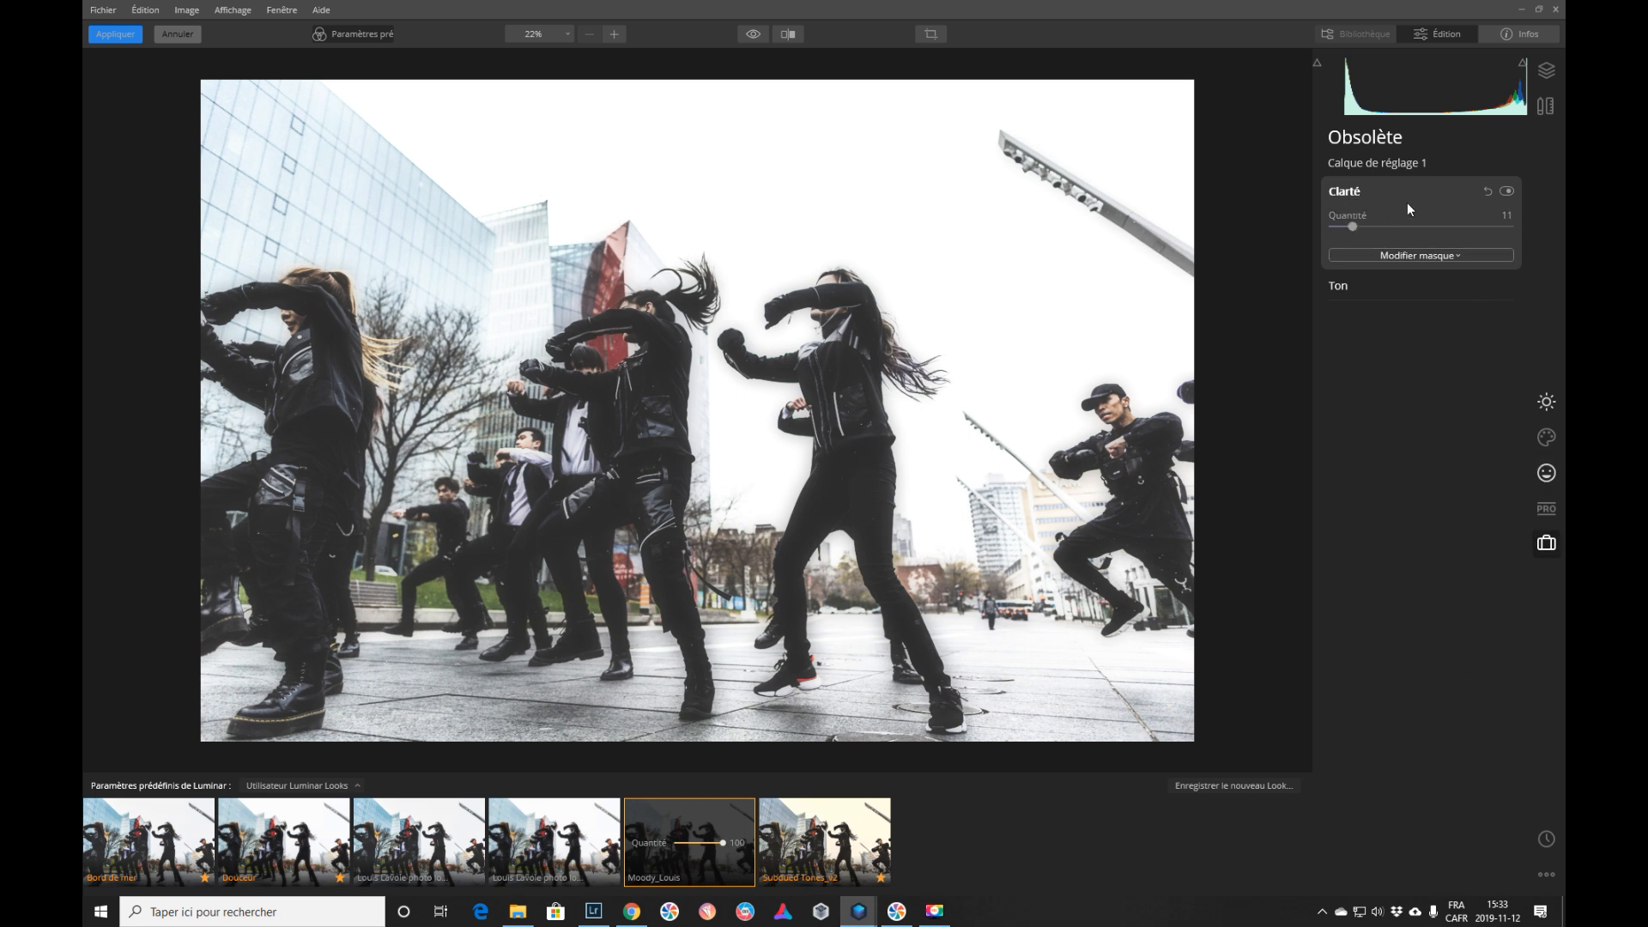
{"action": "left_click", "coordinate": [1519, 286]}
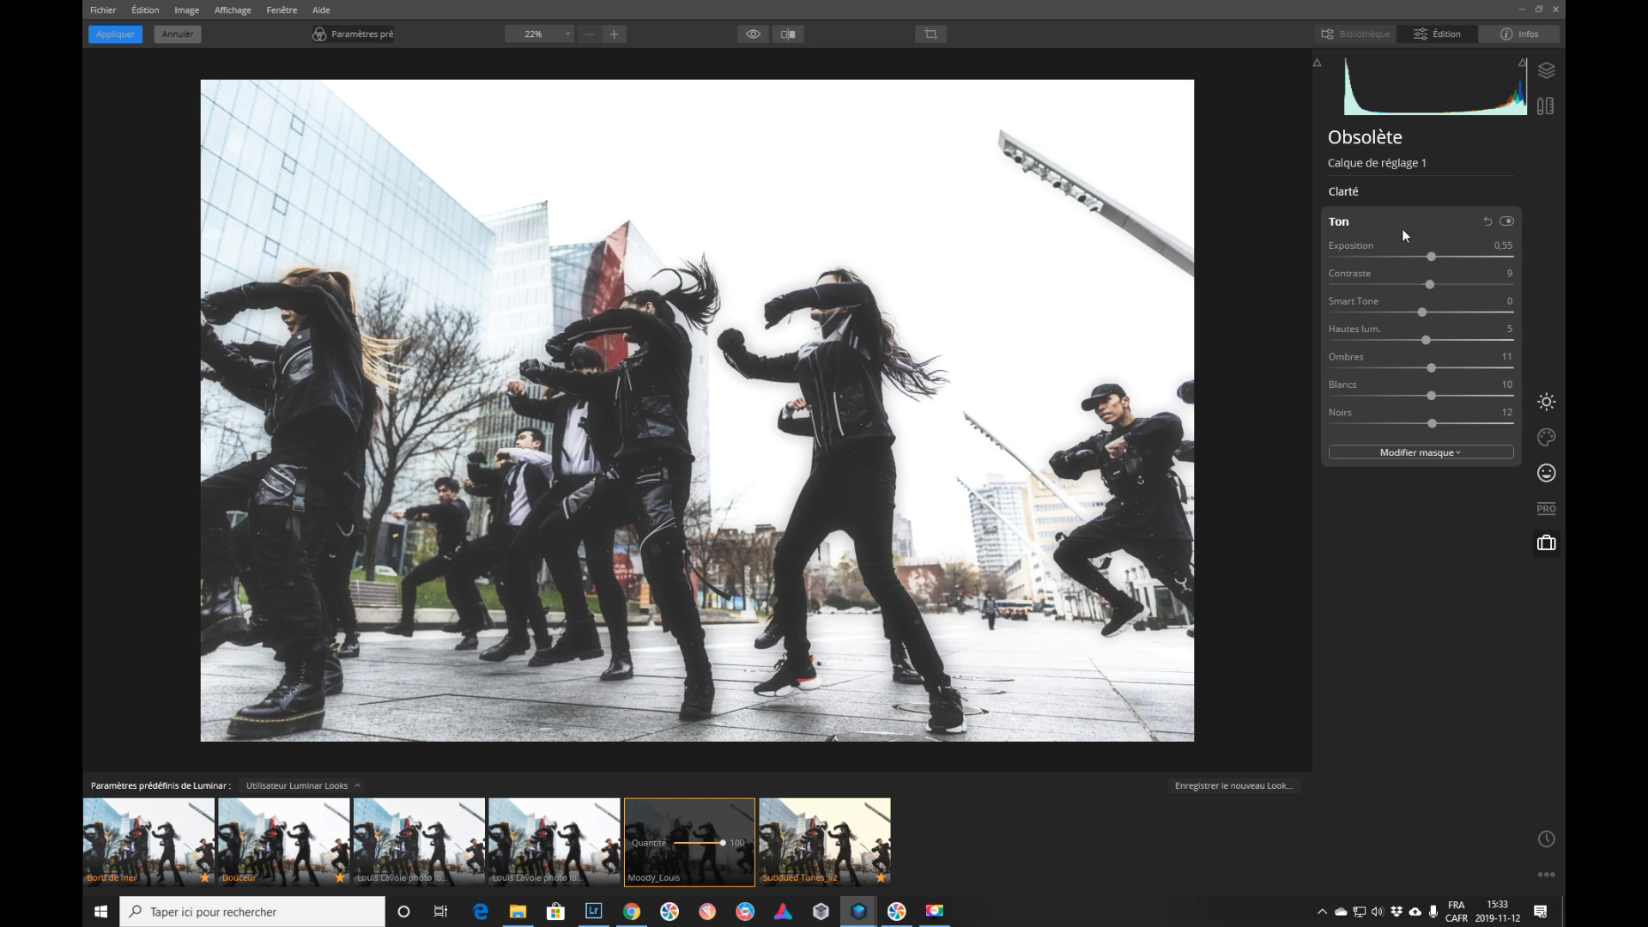
Step: Adjust the Lumière filter: Exposition 0,22, Hautes lum. 12, Ombres 10, Blancs 13 and Noirs 7
{"action": "left_click", "coordinate": [1548, 403]}
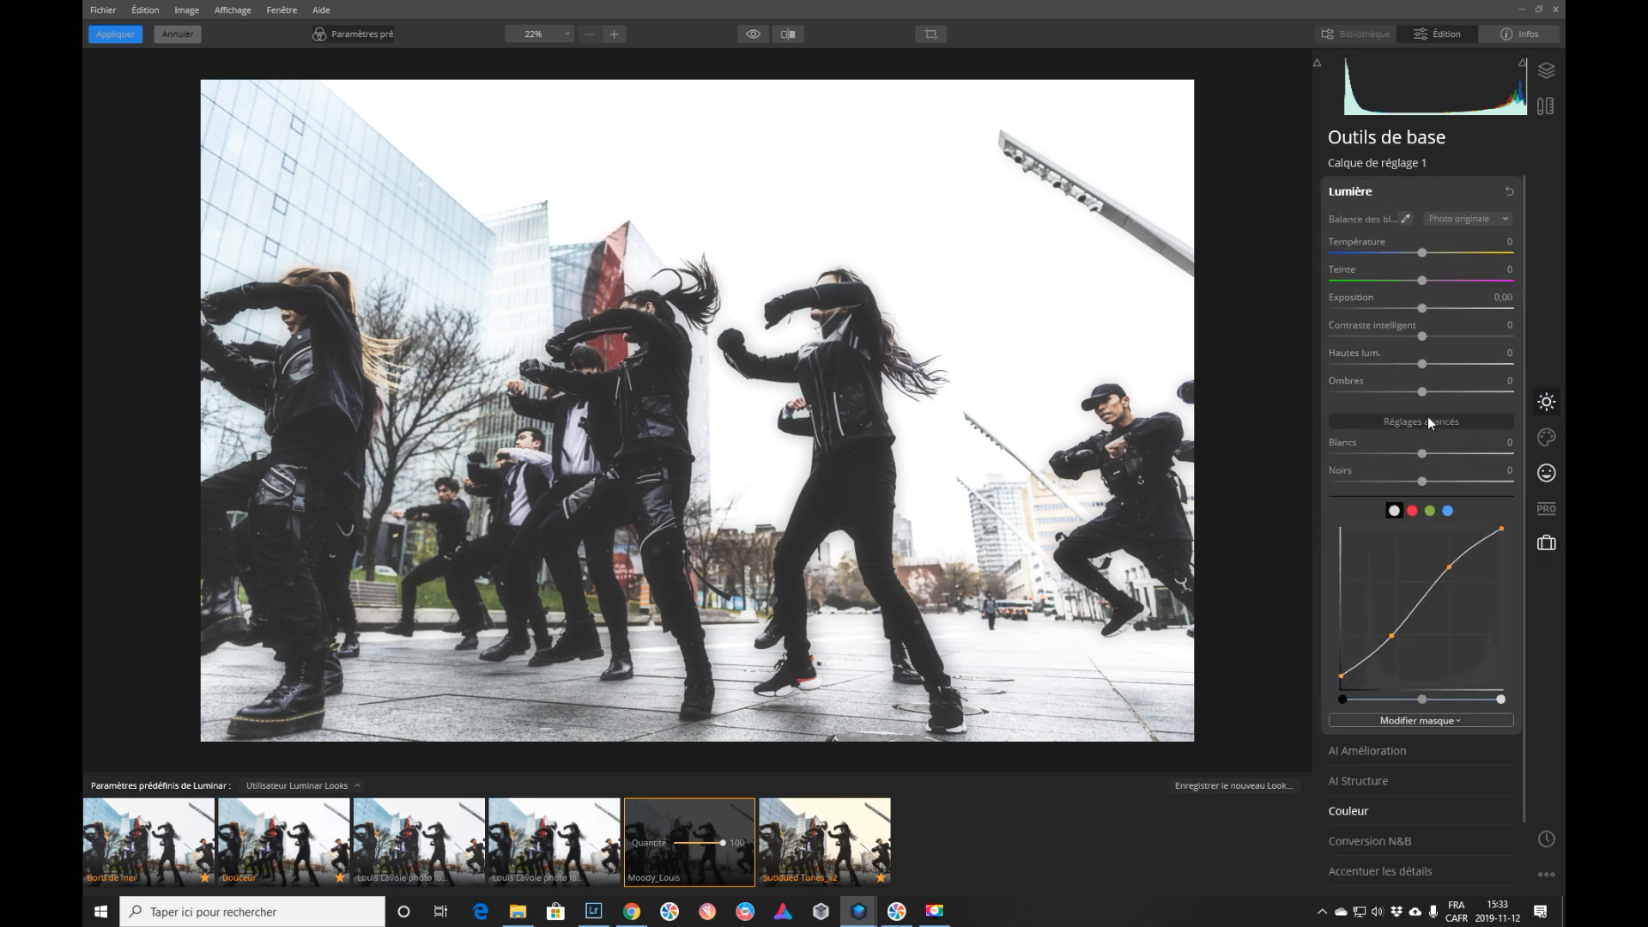
{"action": "left_click", "coordinate": [1548, 546]}
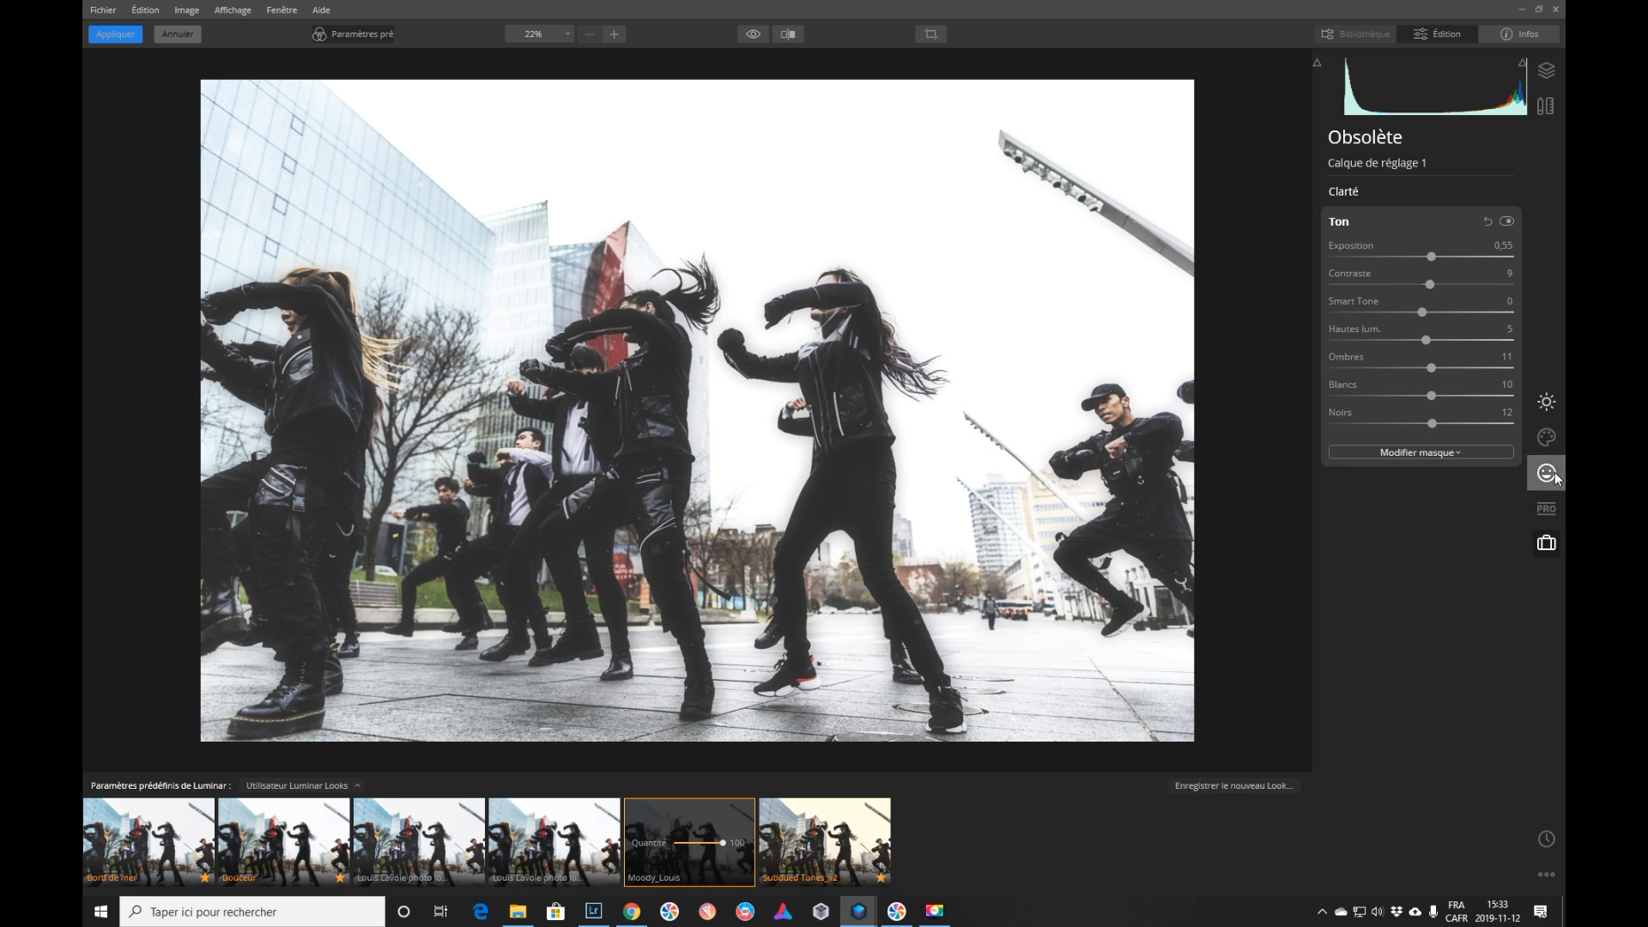
{"action": "left_click", "coordinate": [1547, 402]}
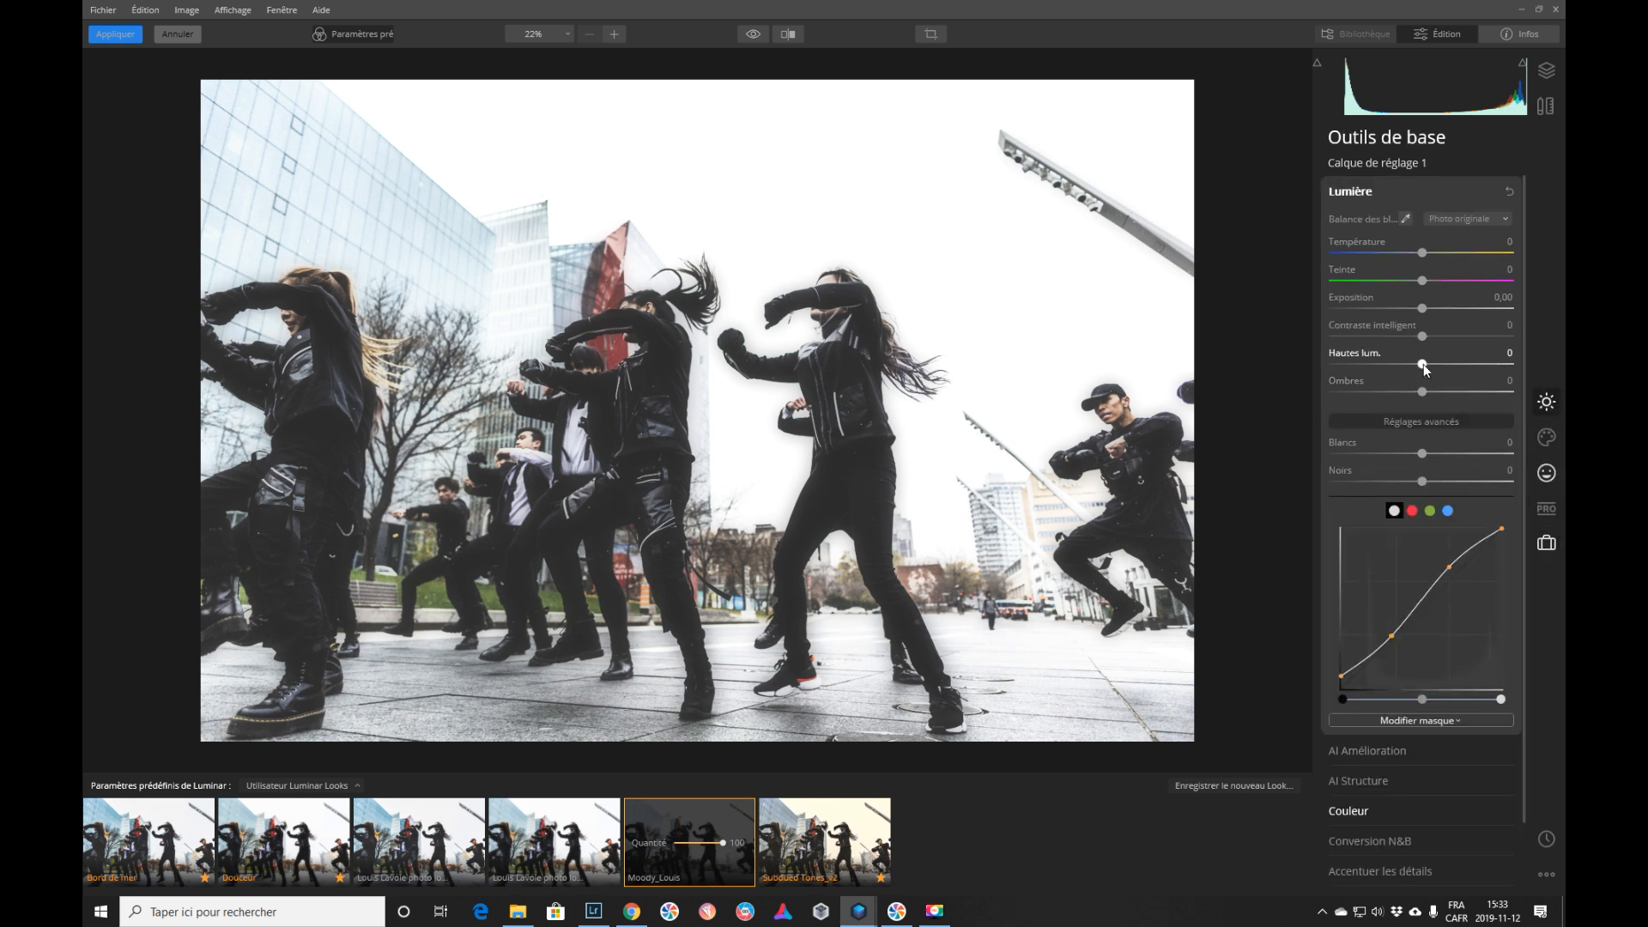
{"action": "left_click_drag", "start_coordinate": [1423, 364], "coordinate": [1433, 364]}
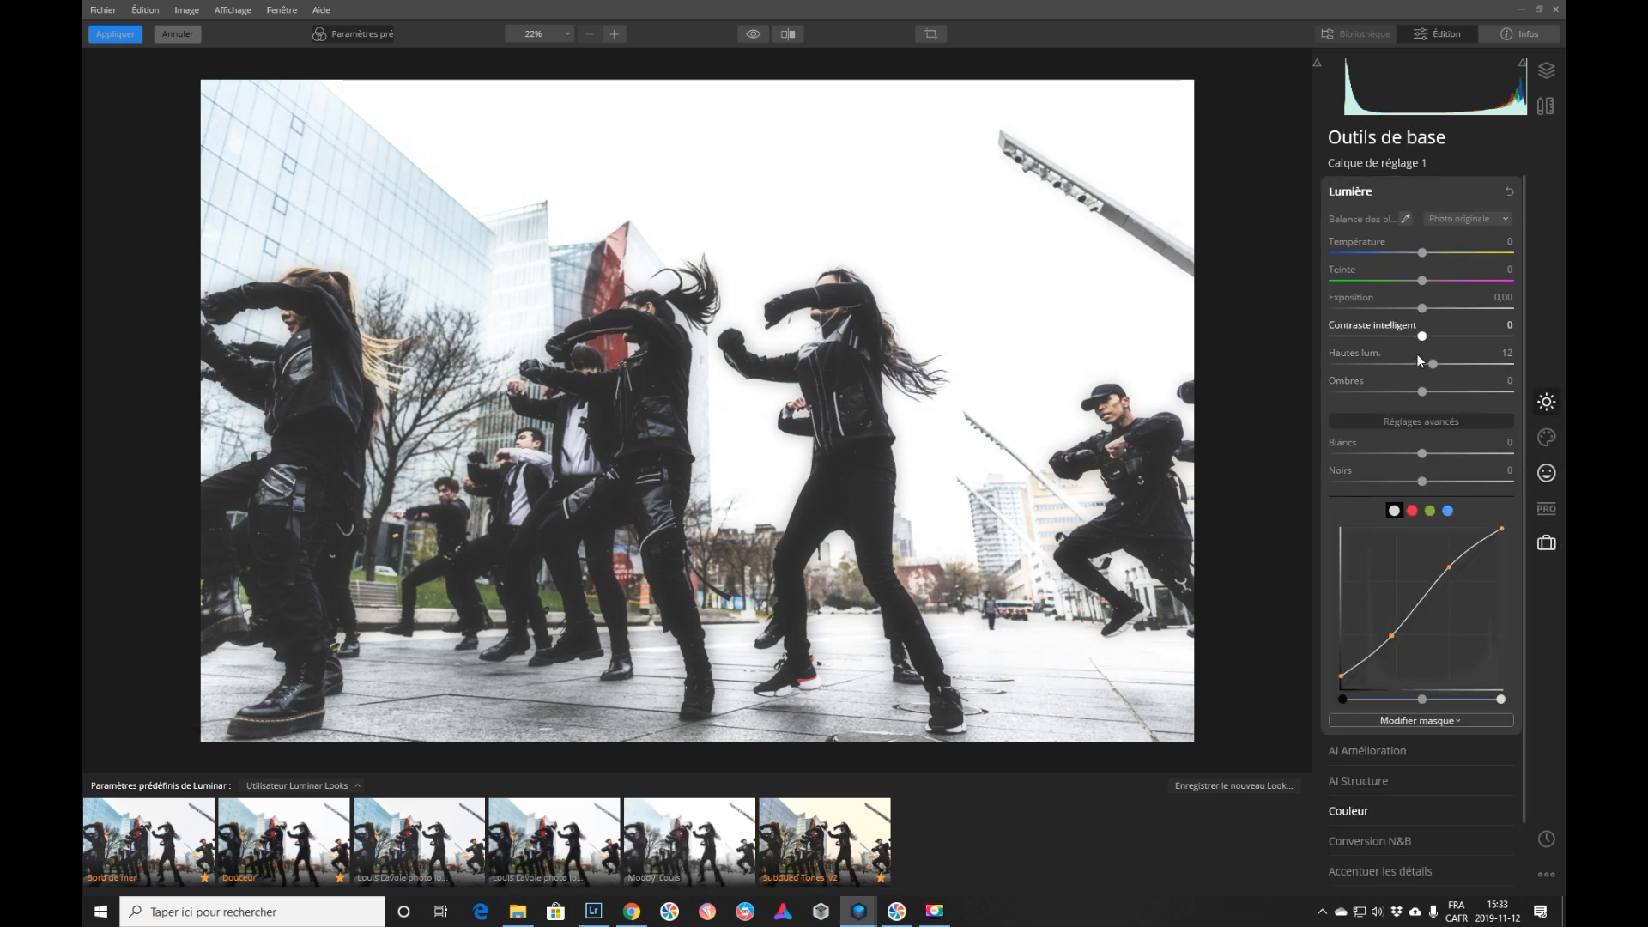
{"action": "left_click_drag", "start_coordinate": [1424, 393], "coordinate": [1431, 393]}
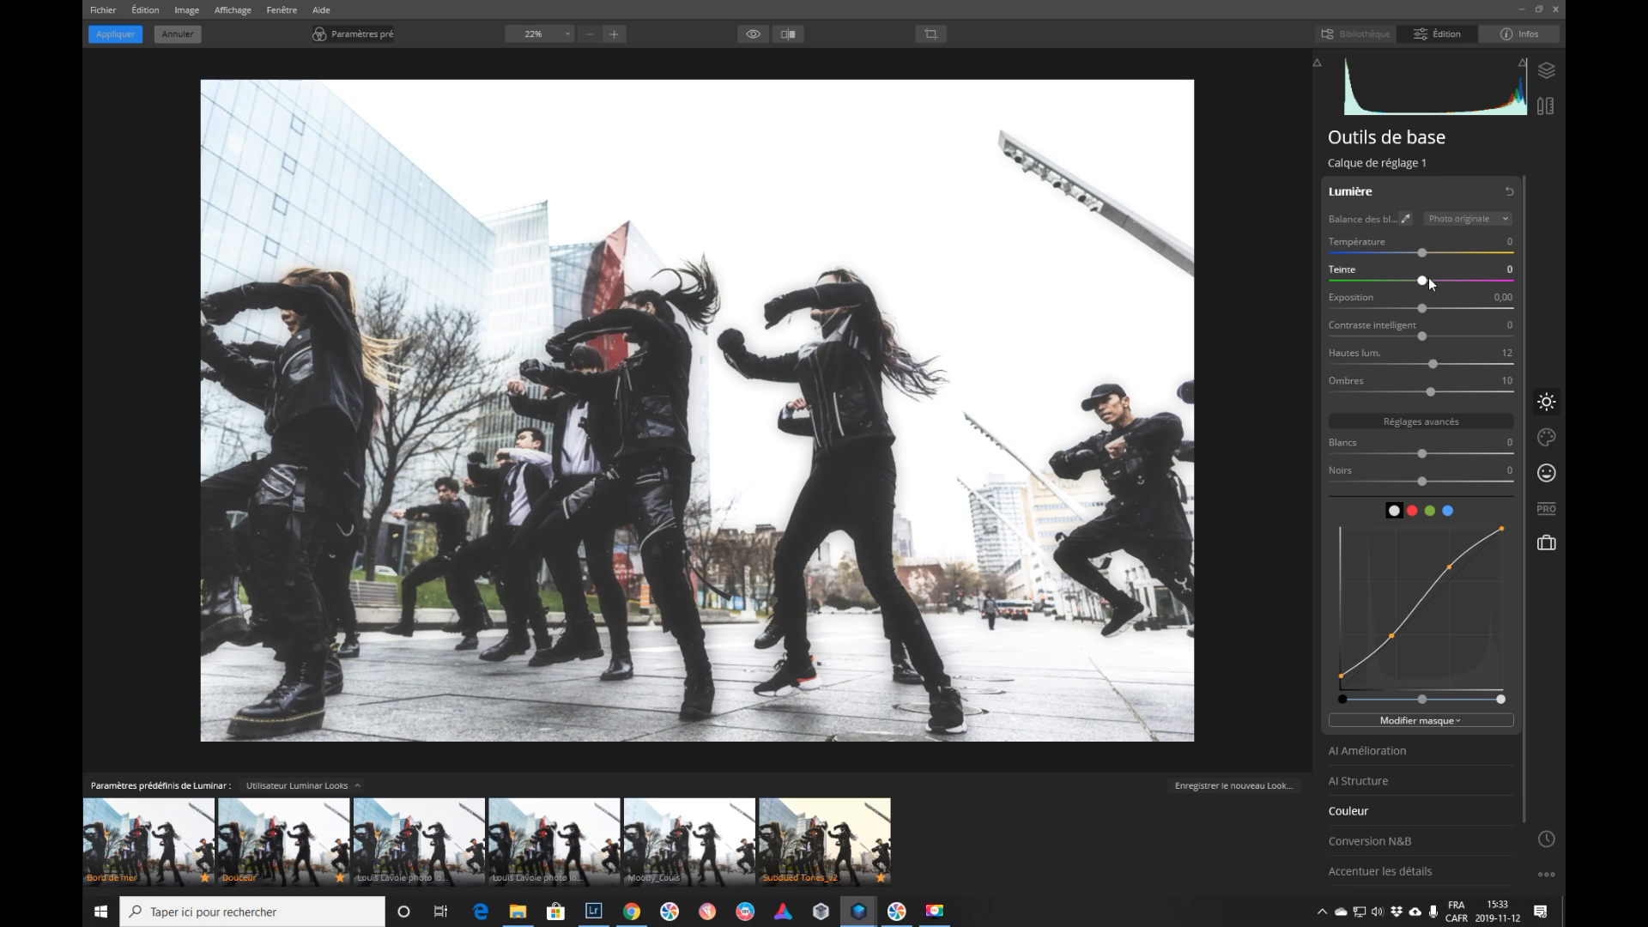
{"action": "left_click_drag", "start_coordinate": [1428, 307], "coordinate": [1431, 309]}
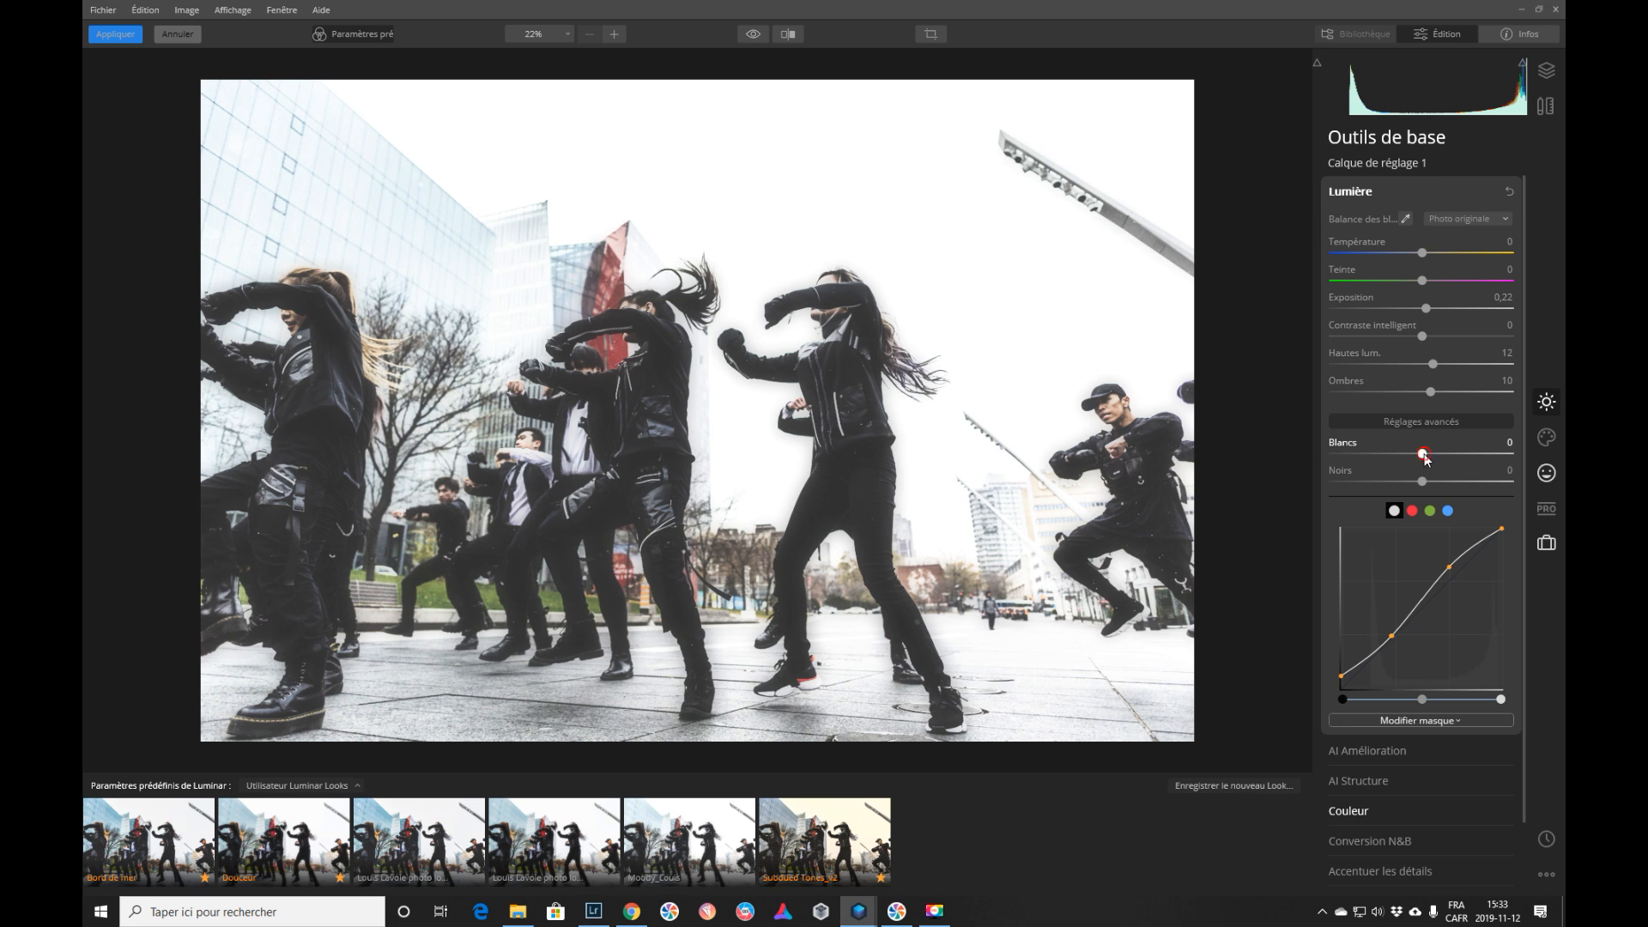
{"action": "left_click_drag", "start_coordinate": [1433, 457], "coordinate": [1429, 484]}
Step: Check the Clarté filter in the Obsolète group and set the AI Structure Quantité to 14 in Outils de base
{"action": "left_click", "coordinate": [1548, 544]}
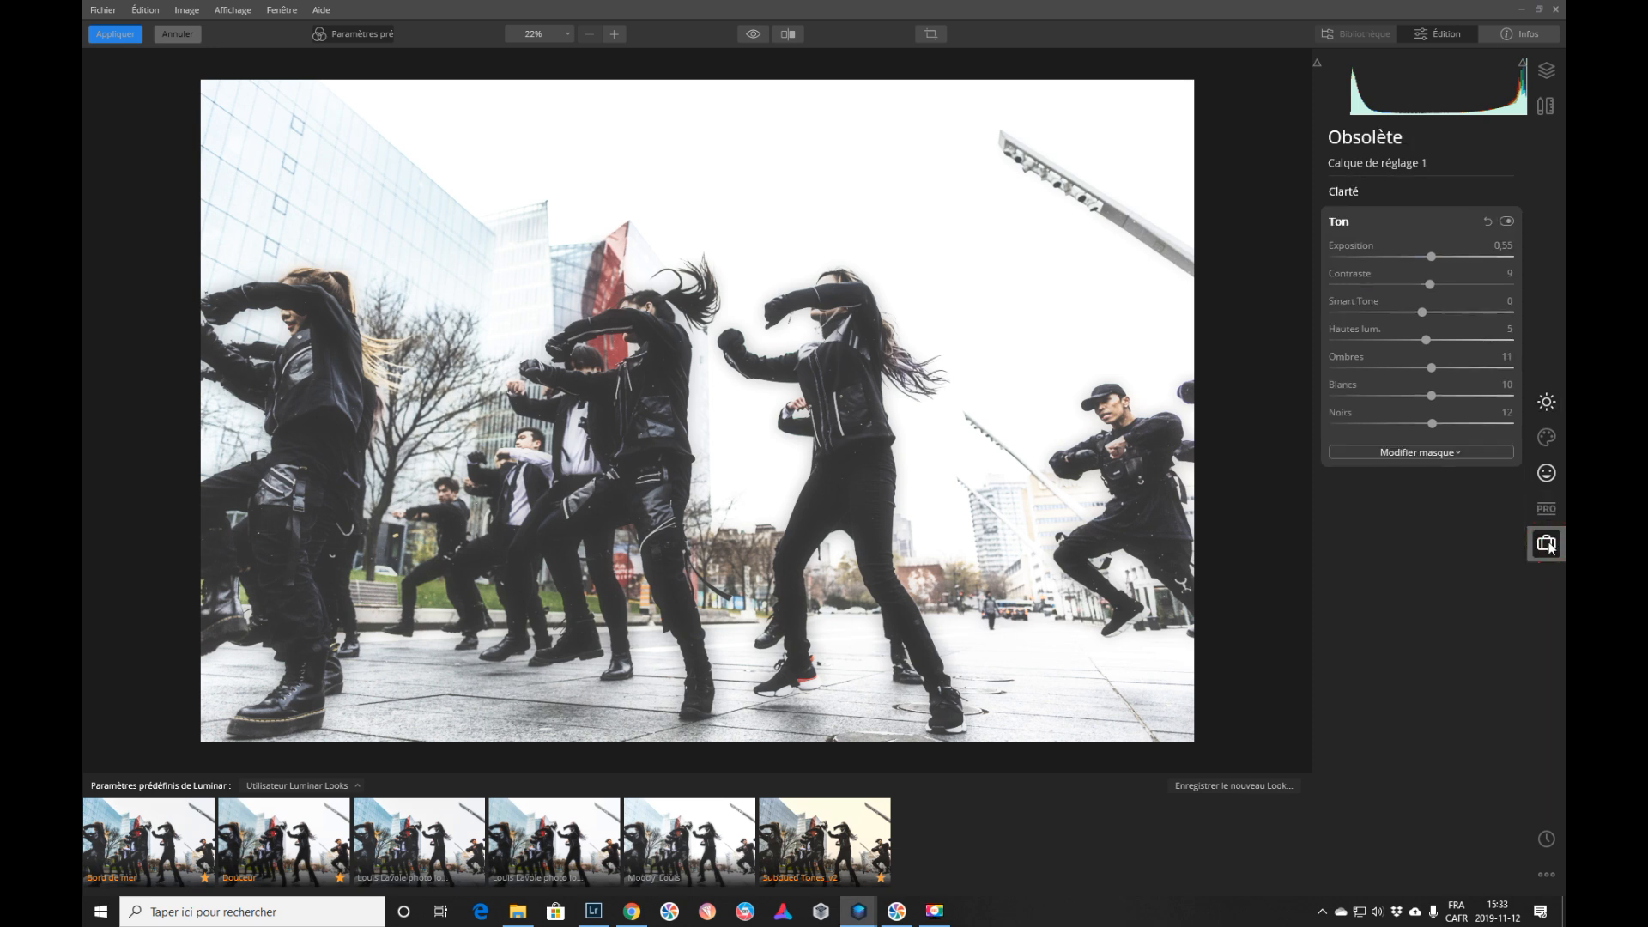
{"action": "left_click", "coordinate": [1516, 192]}
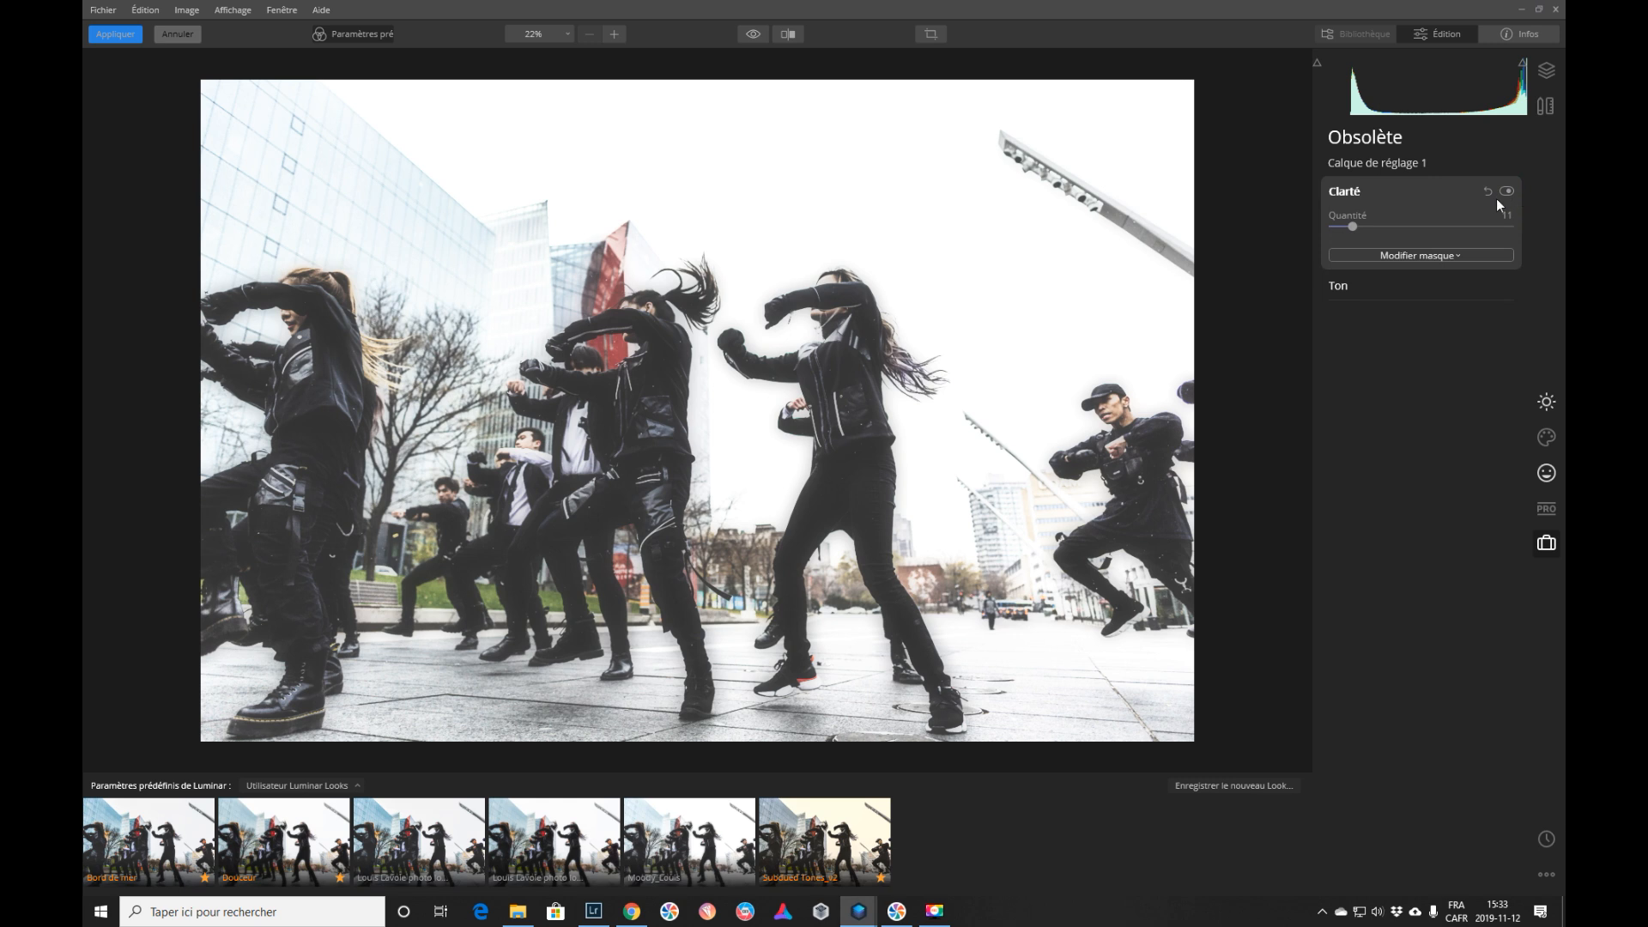
{"action": "left_click", "coordinate": [1554, 407]}
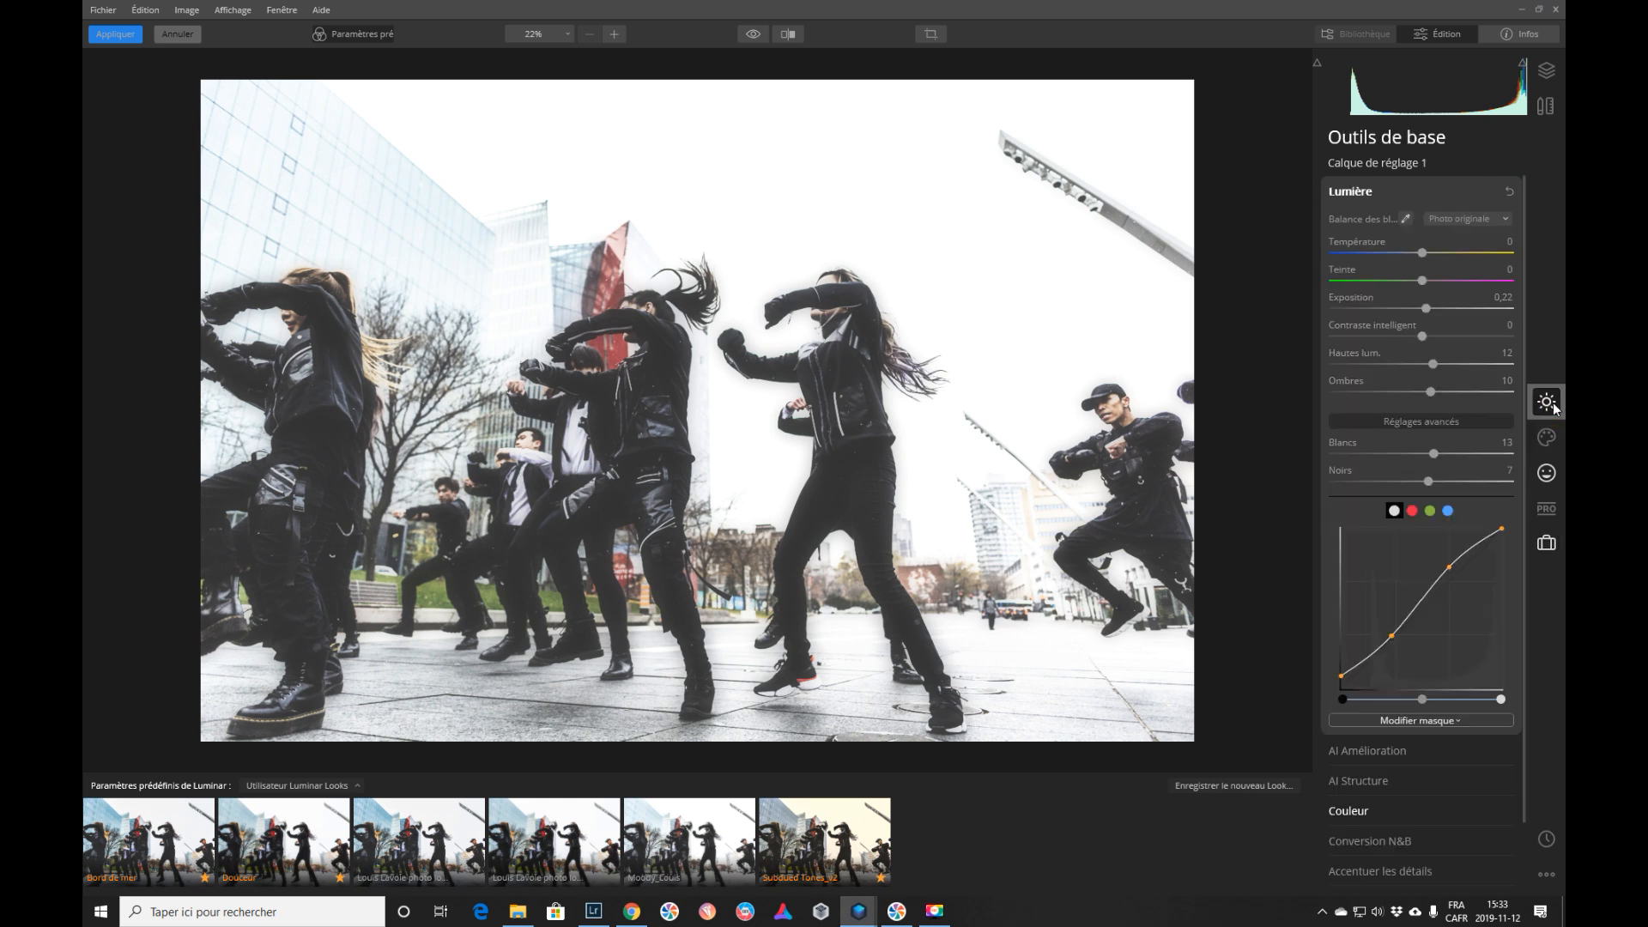
{"action": "left_click", "coordinate": [1514, 779]}
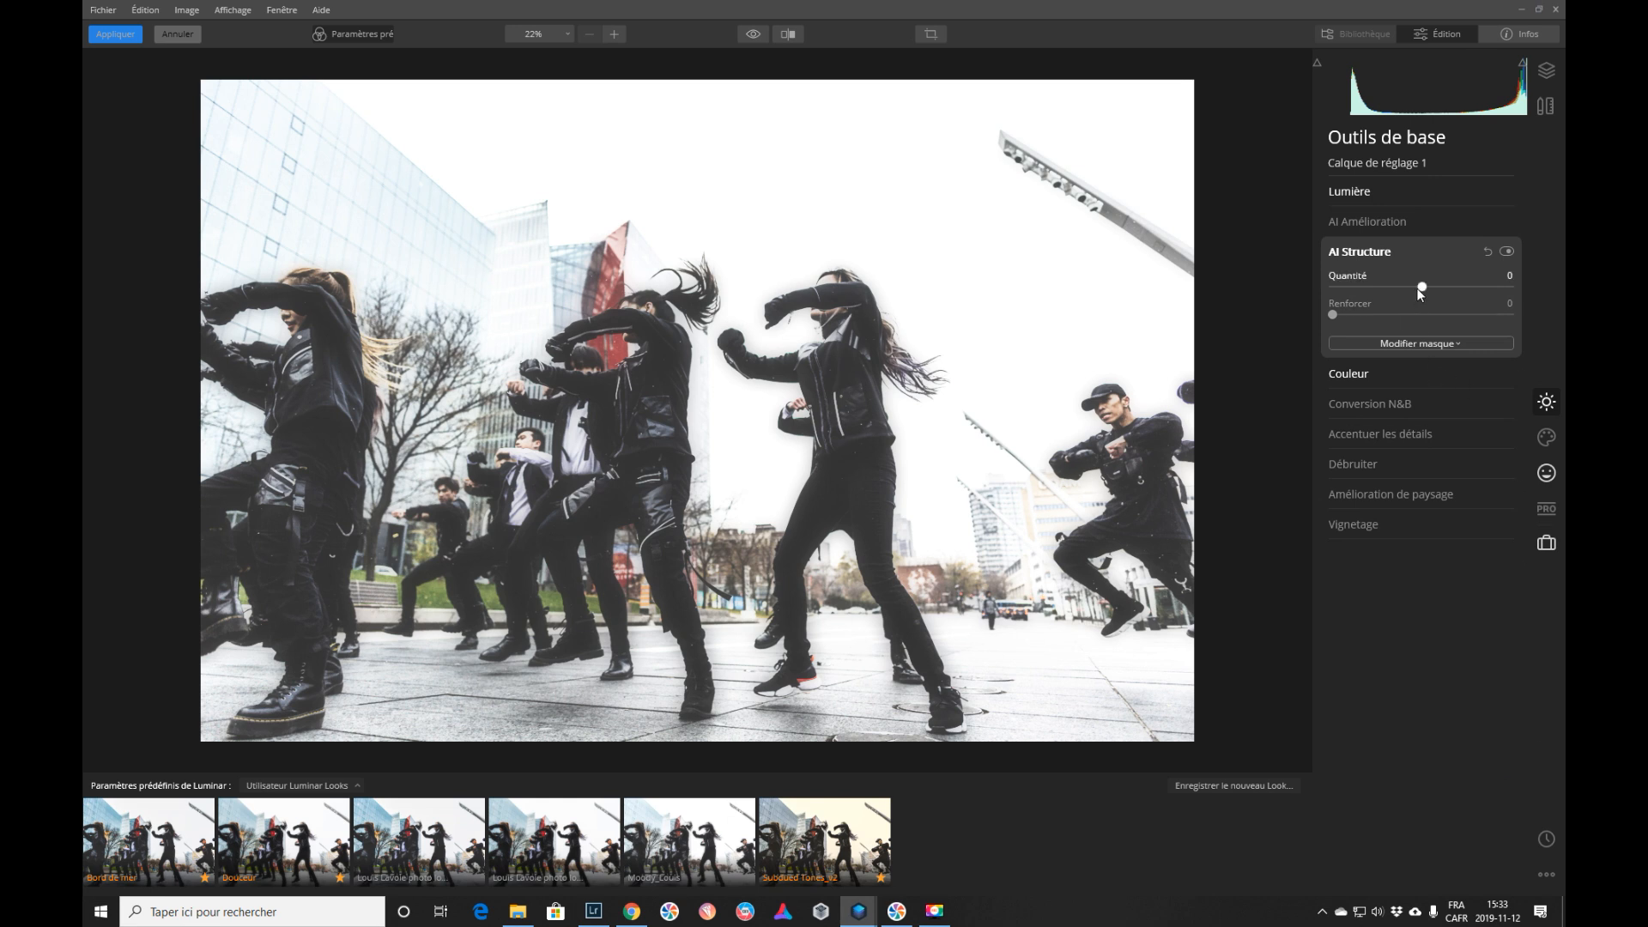
{"action": "left_click_drag", "start_coordinate": [1423, 286], "coordinate": [1429, 286]}
{"action": "left_click_drag", "start_coordinate": [1434, 290], "coordinate": [1435, 292]}
Step: Update the saved custom Moody look with the current settings
{"action": "right_click", "coordinate": [687, 876]}
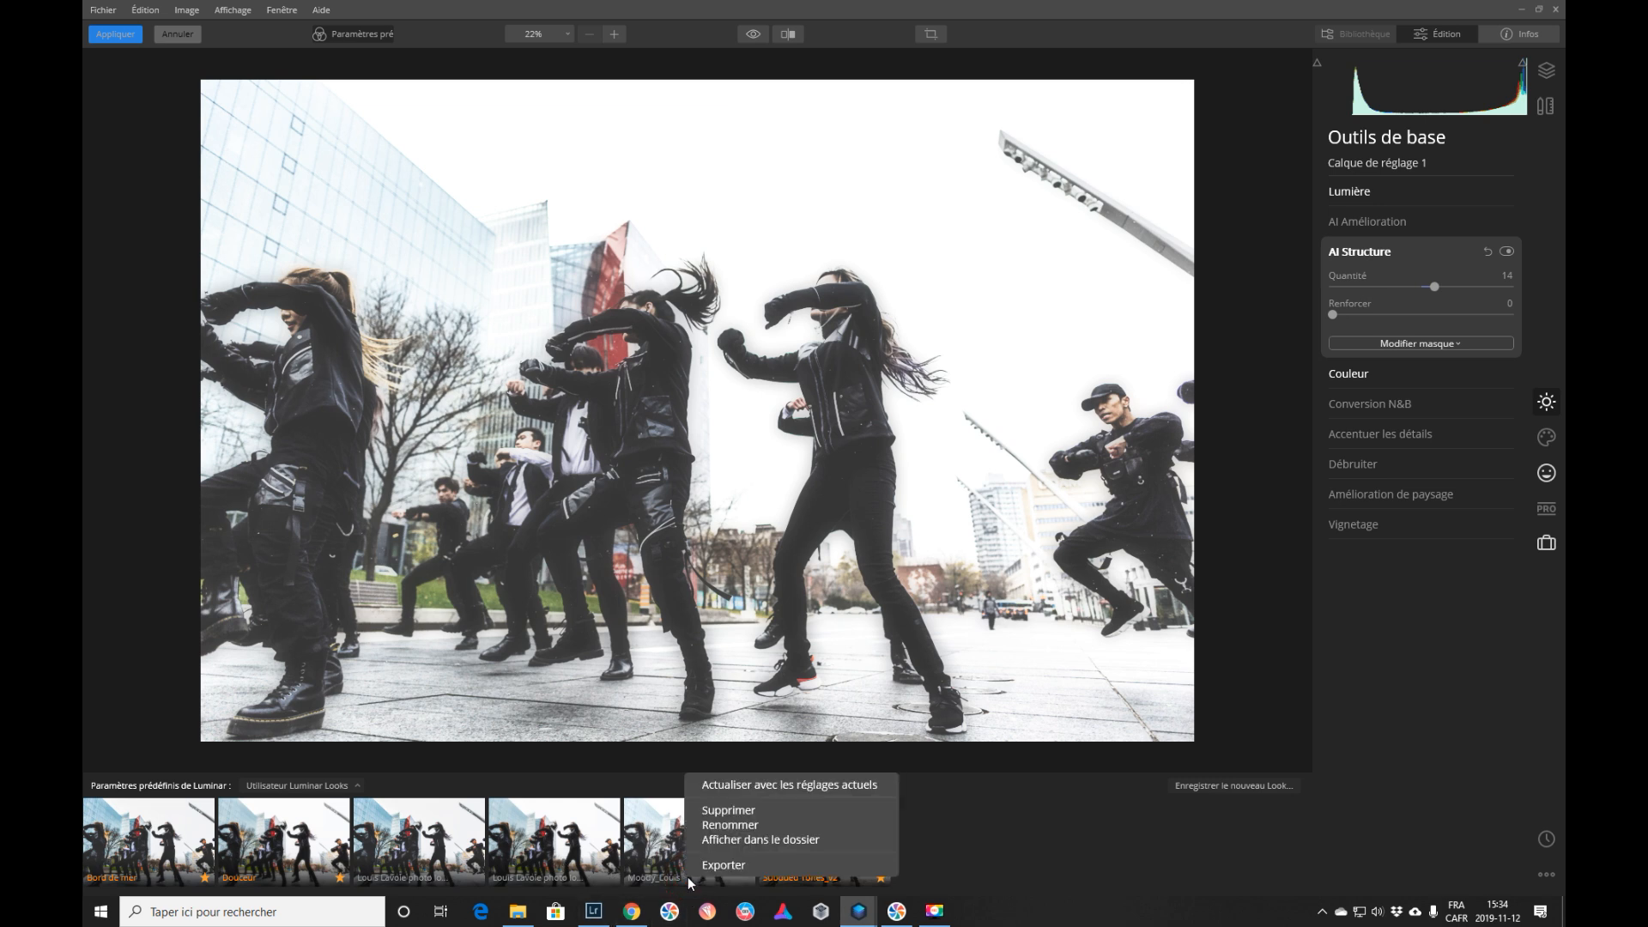
{"action": "left_click", "coordinate": [728, 783]}
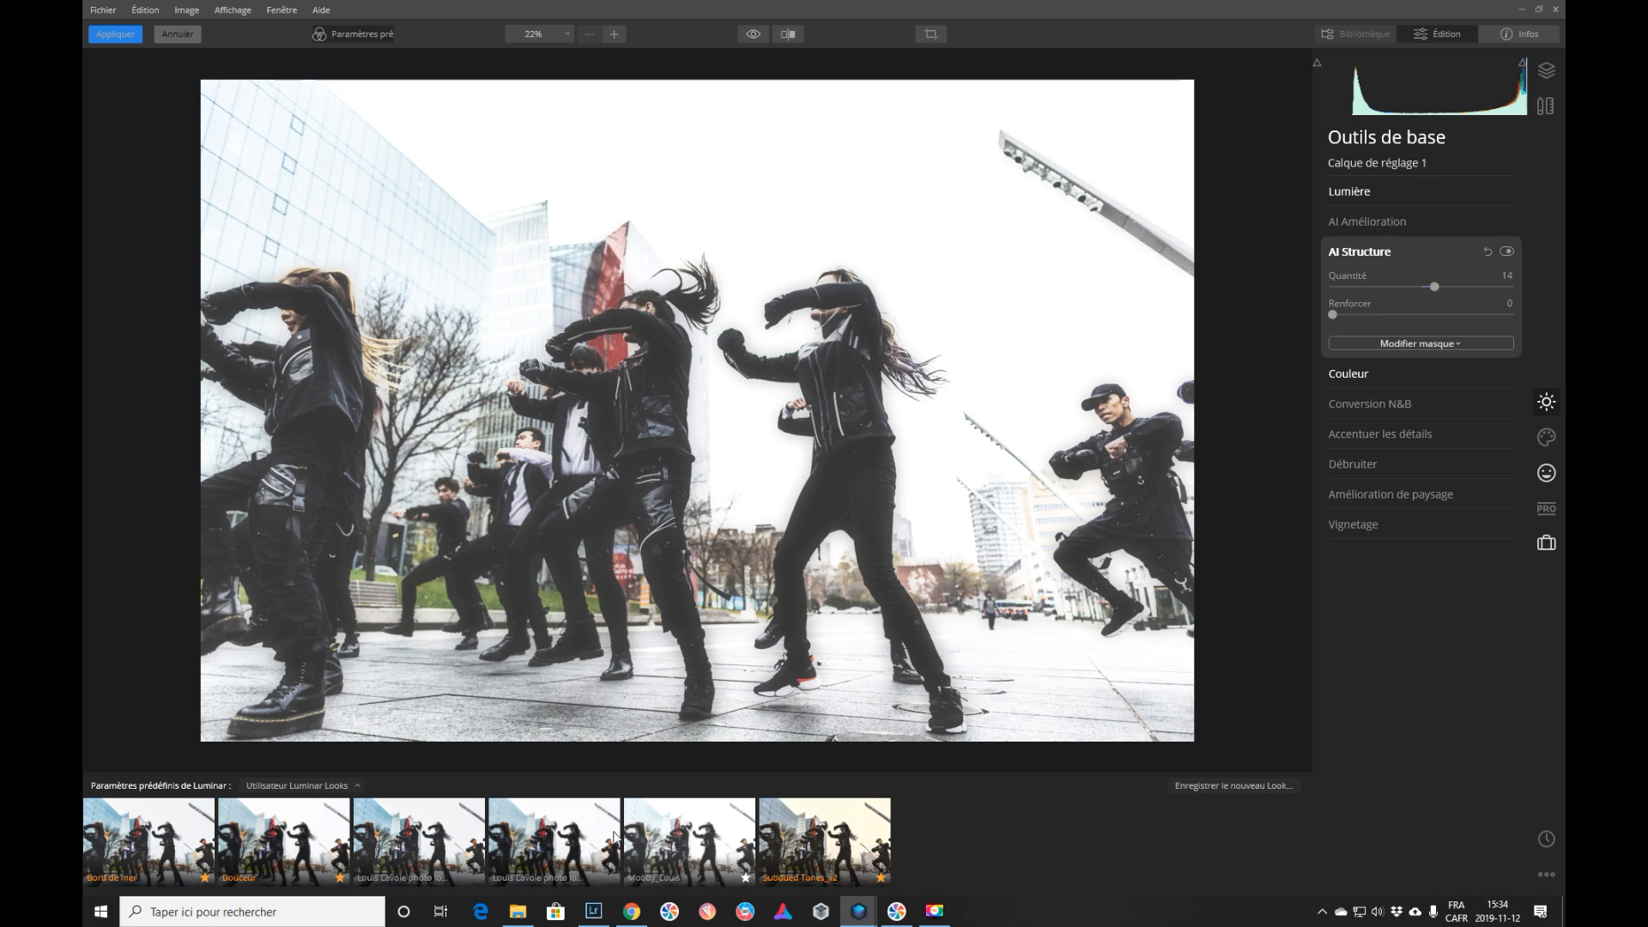
Step: Apply the Bord de mer look, try the Douceur look and undo it
{"action": "left_click", "coordinate": [174, 853]}
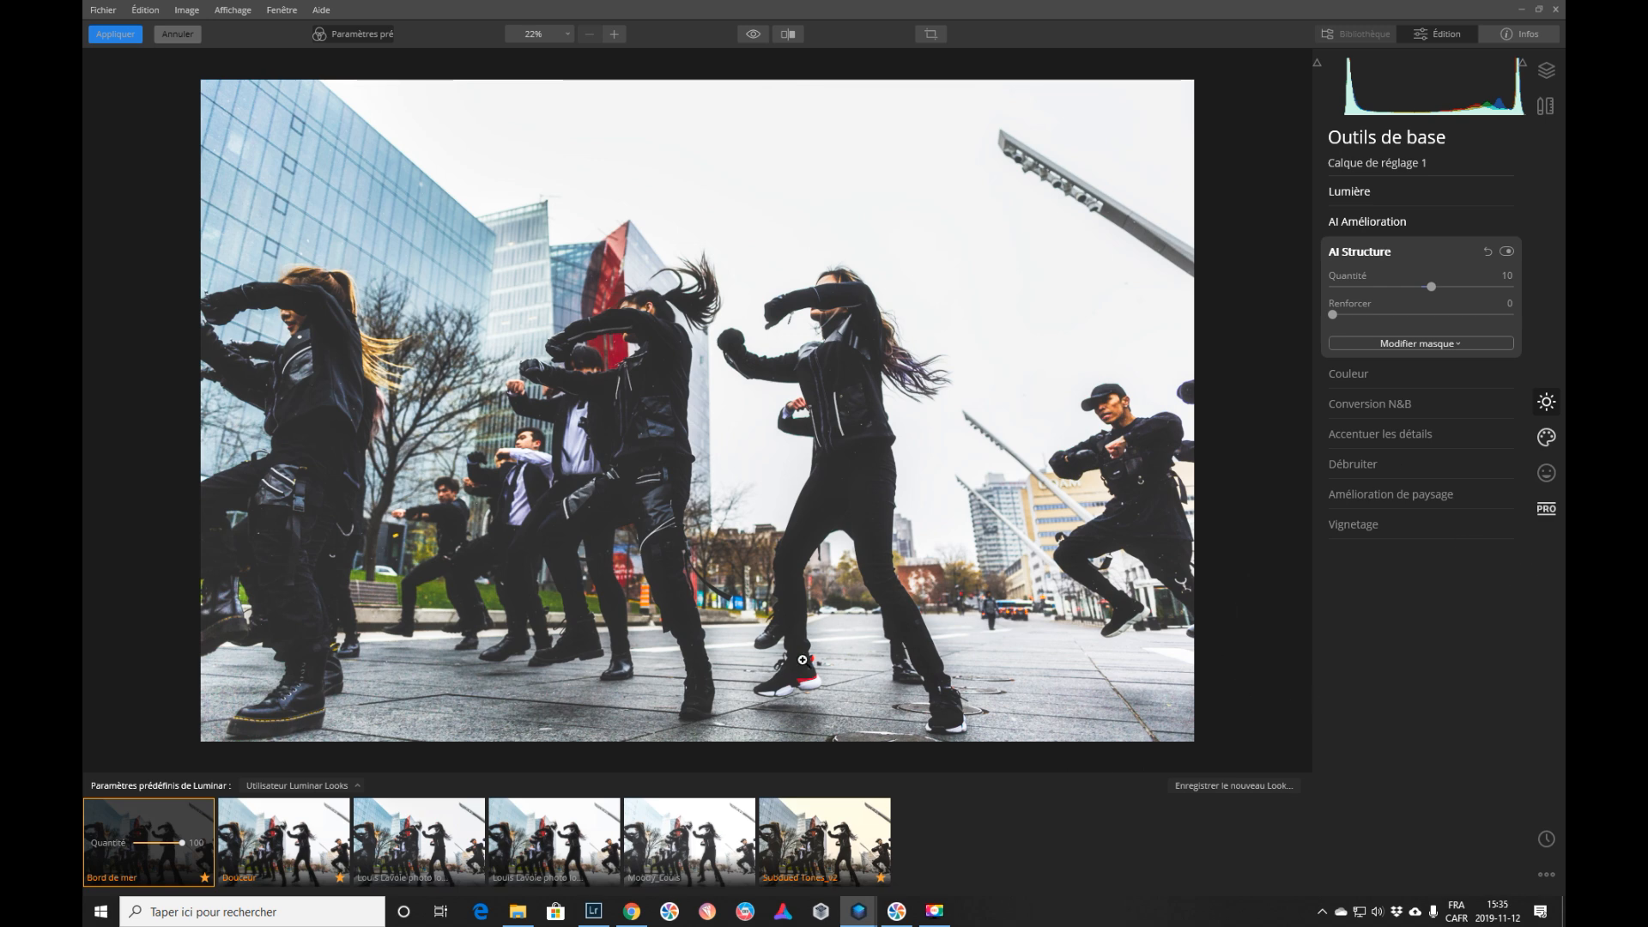
{"action": "left_click", "coordinate": [274, 854]}
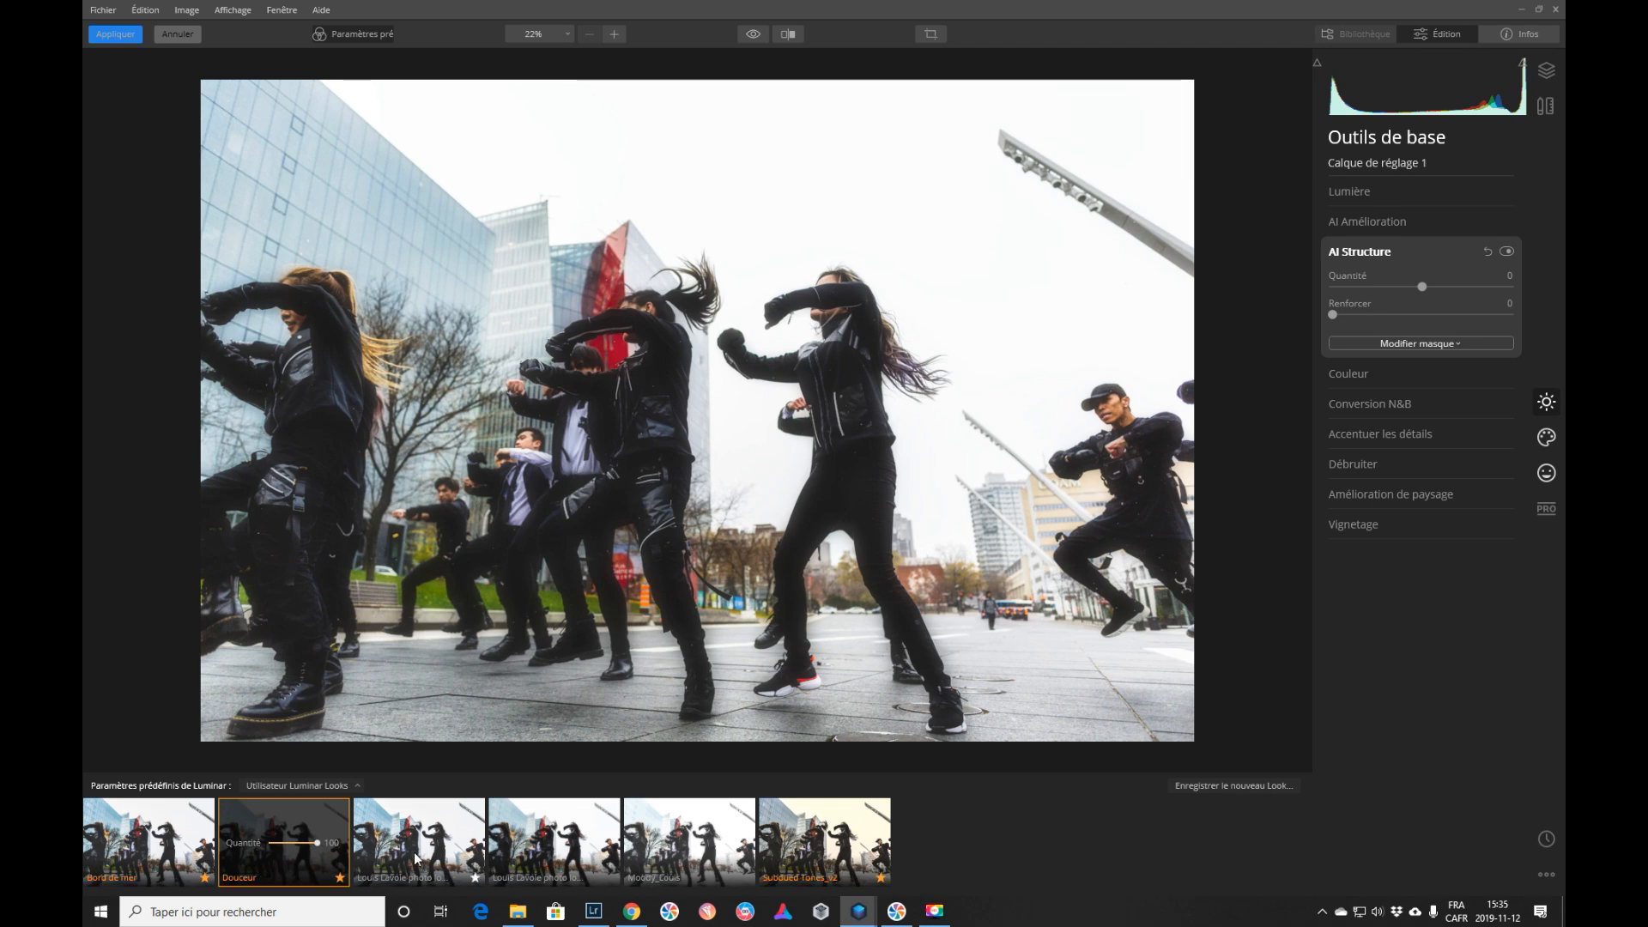
{"action": "key", "text": "ctrl+z"}
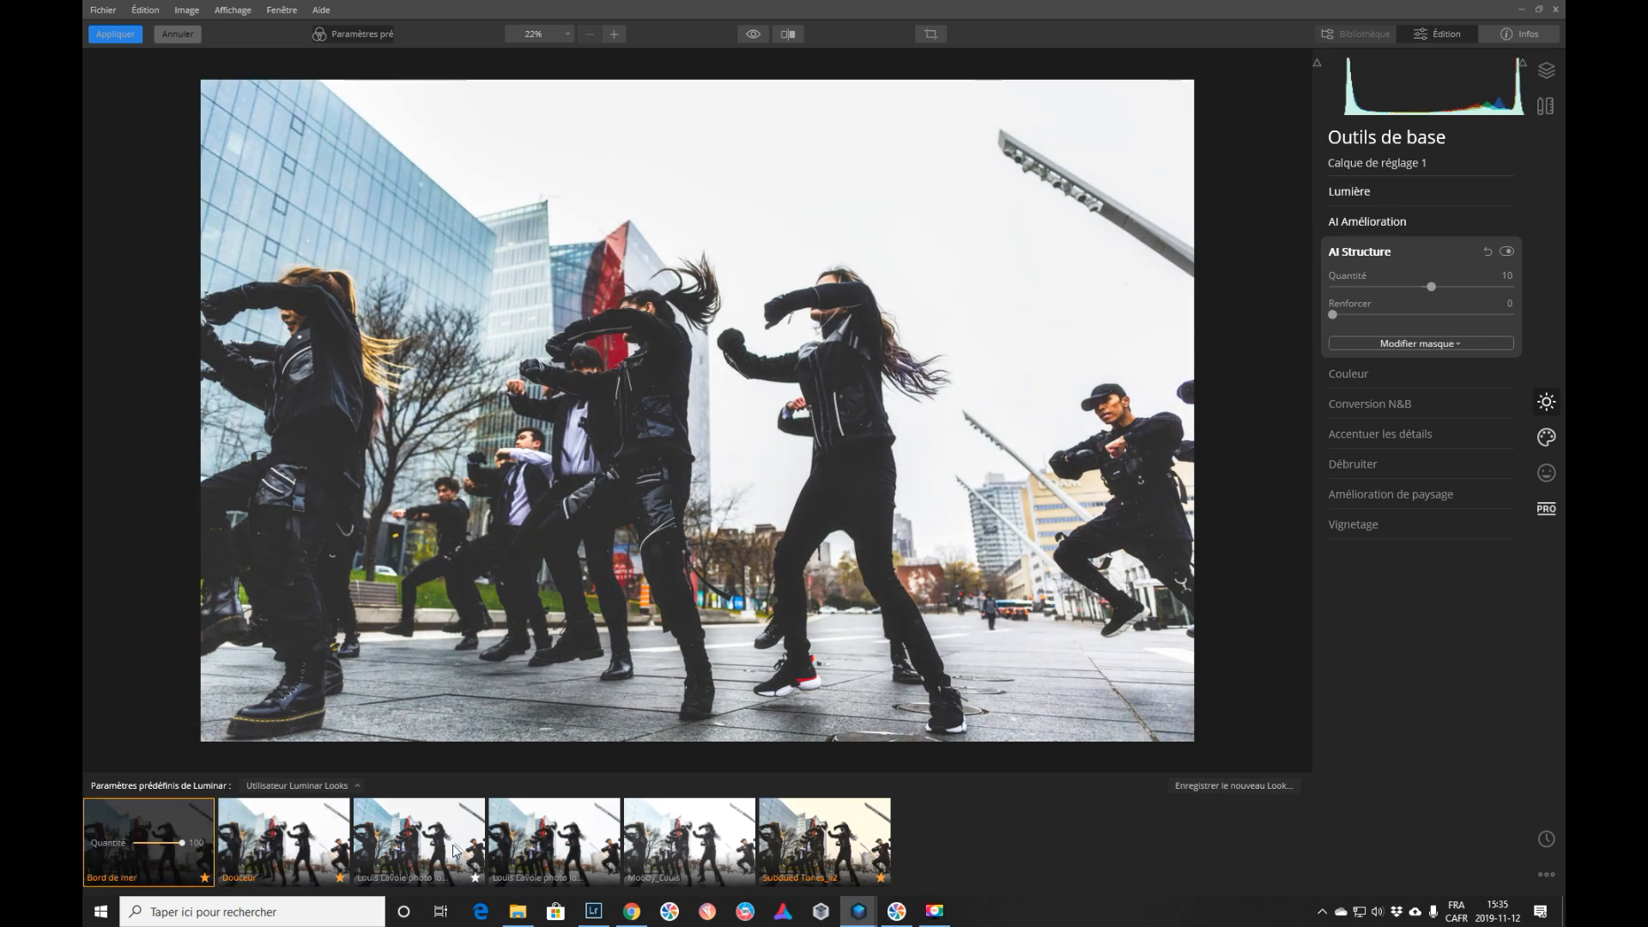